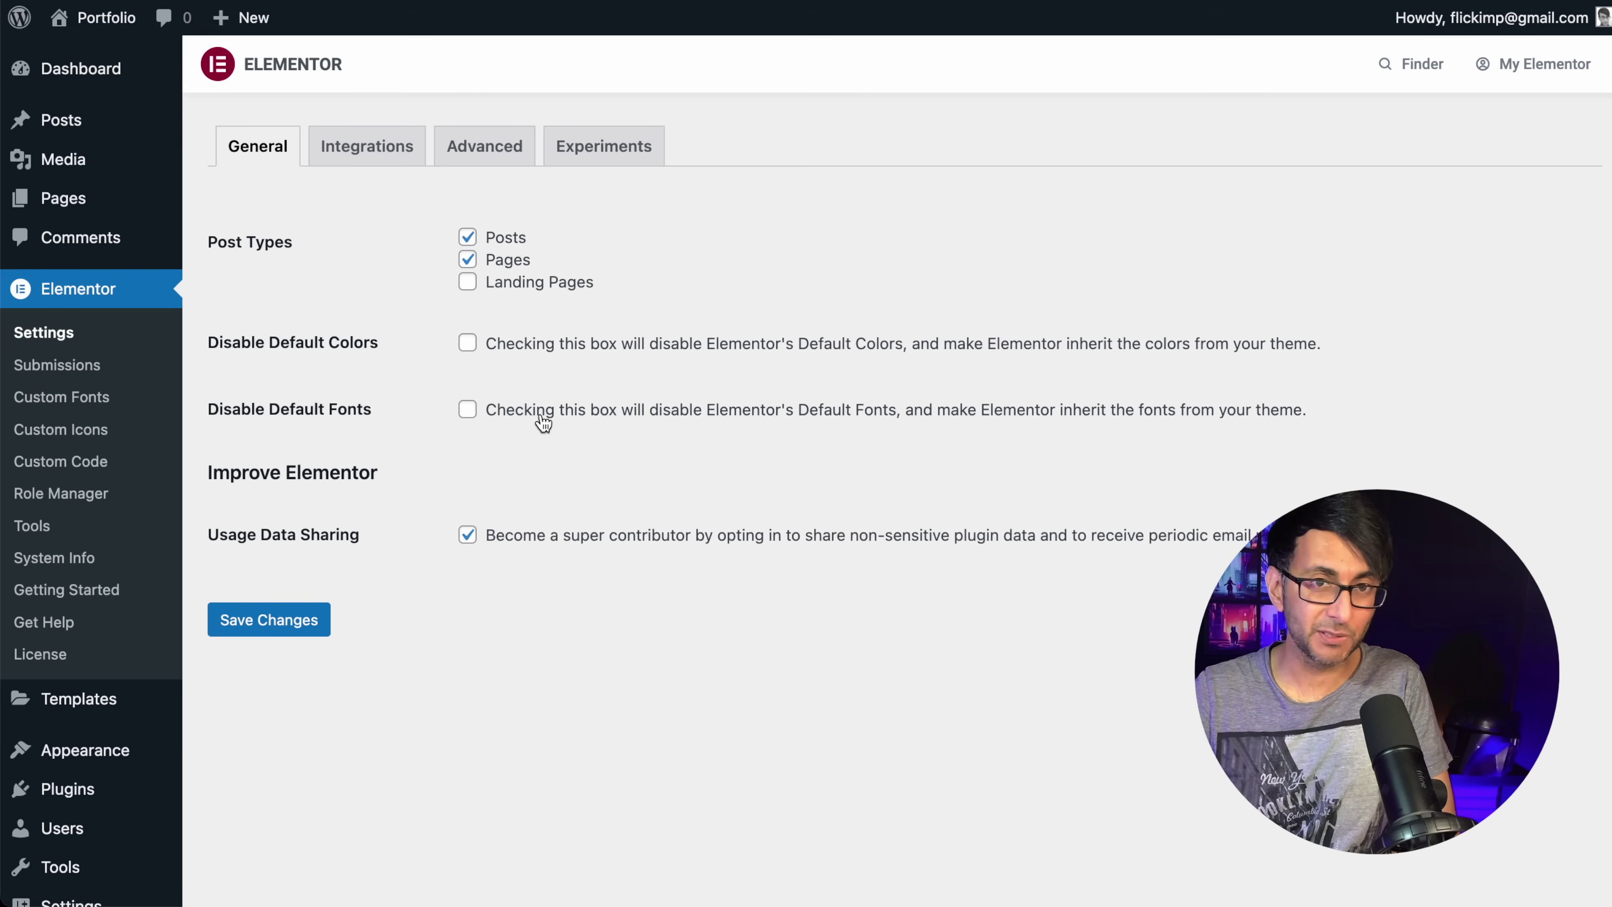
# Switch to the Integrations tab of Elementor's settings.
pyautogui.click(369, 160)
# Review the Advanced tab, then scroll the Experiments list to confirm the optimisation features are Active.
pyautogui.click(495, 159)
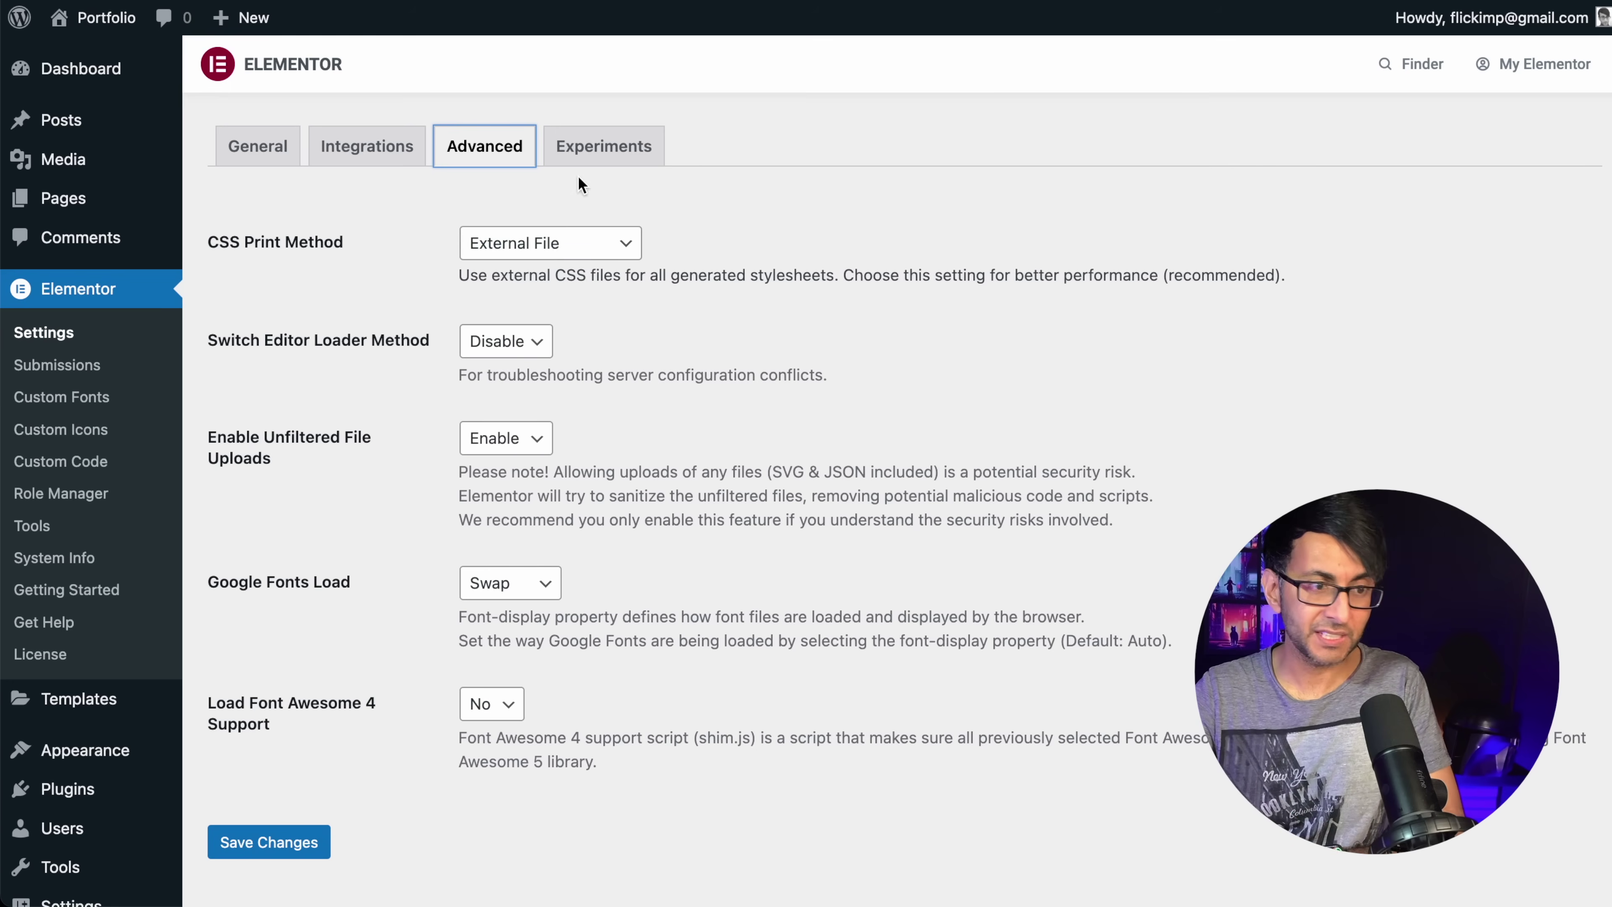
pyautogui.click(630, 159)
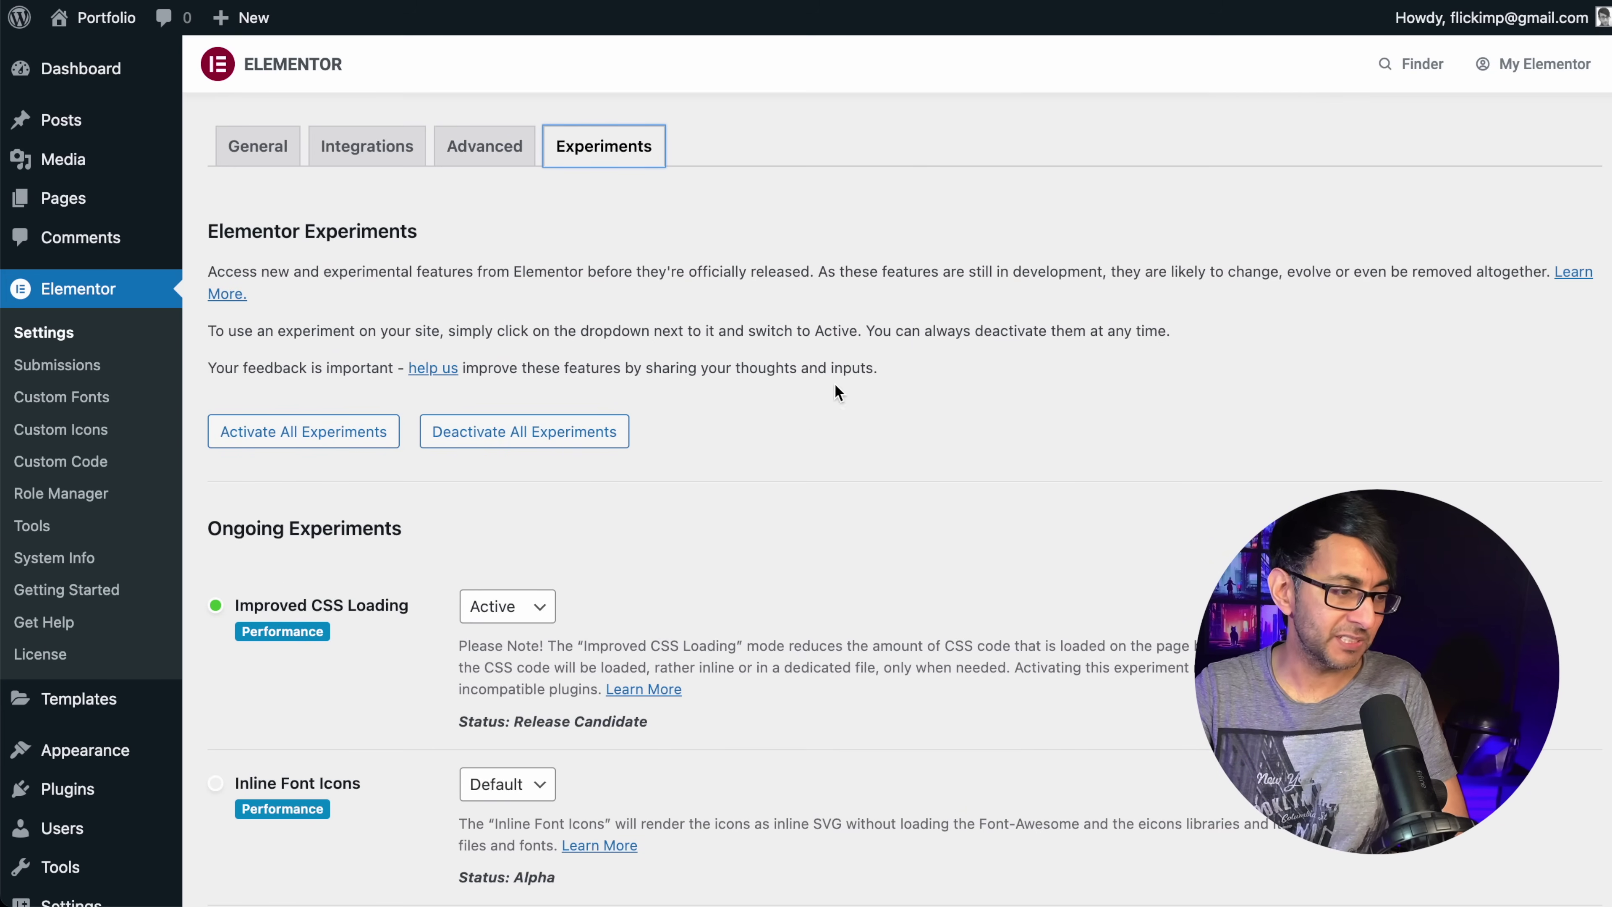
pyautogui.scroll(-5, 835, 383)
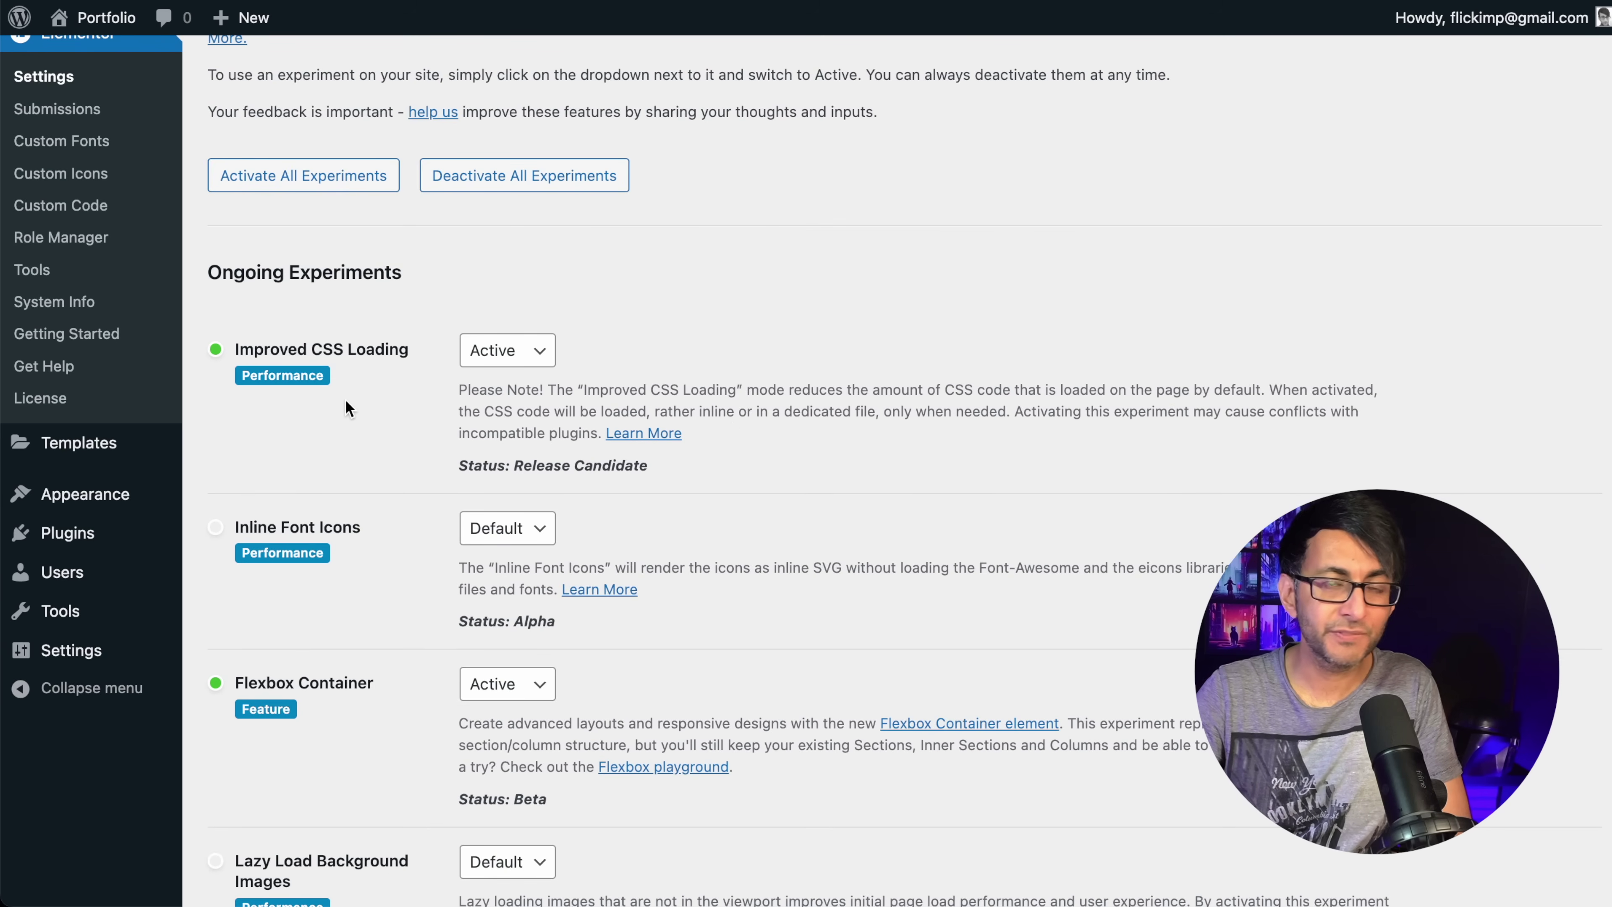
pyautogui.scroll(-3, 505, 547)
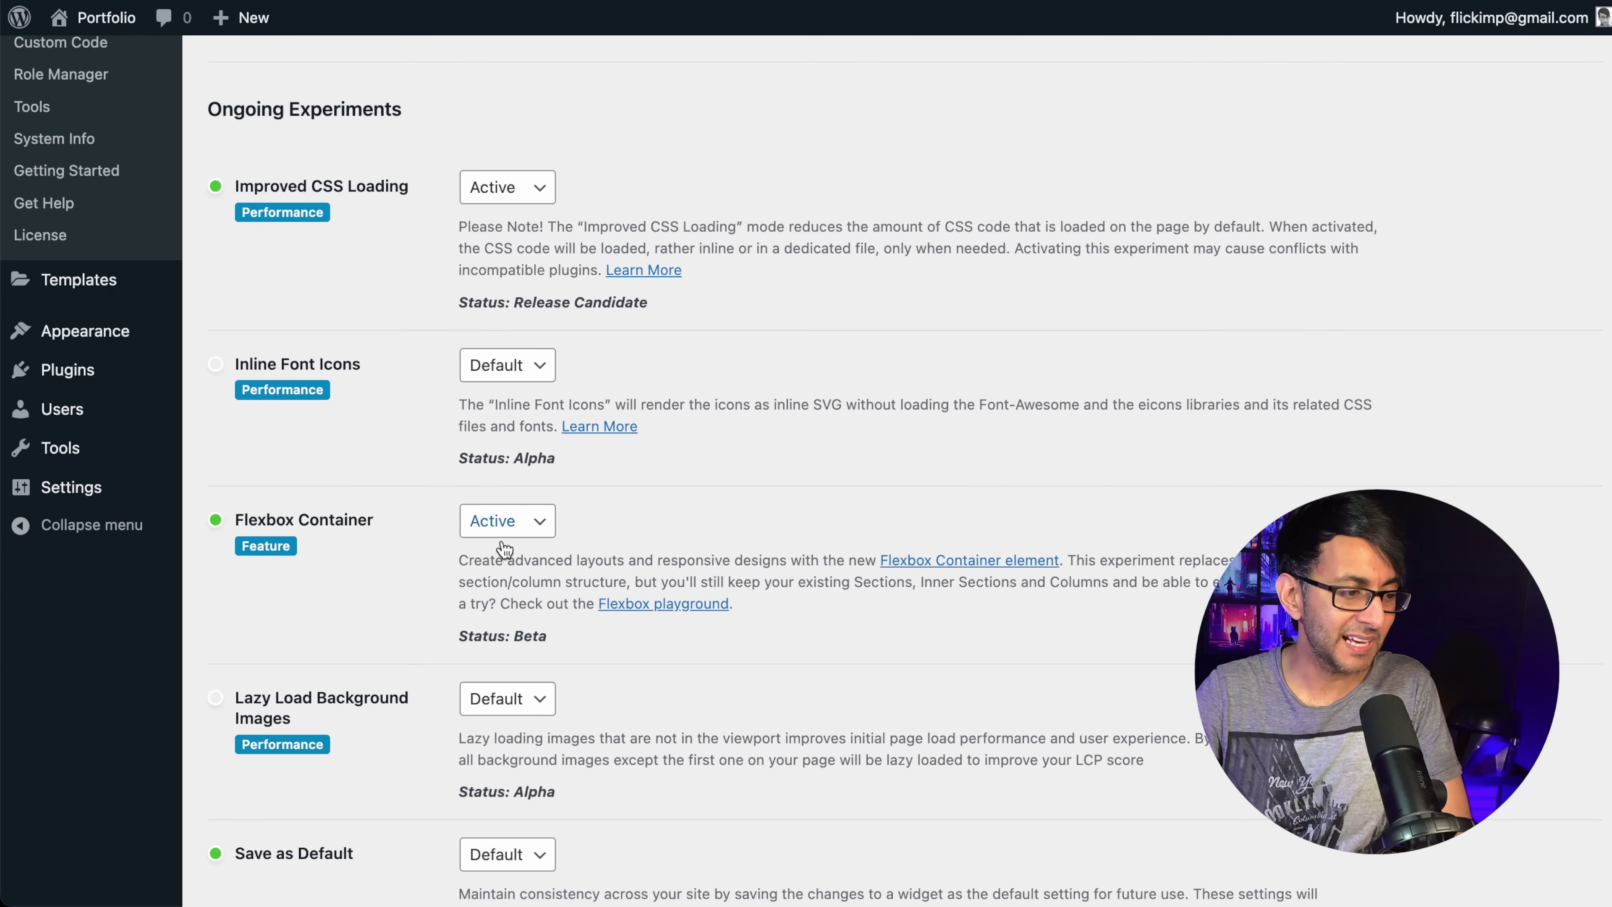
pyautogui.scroll(-15, 504, 548)
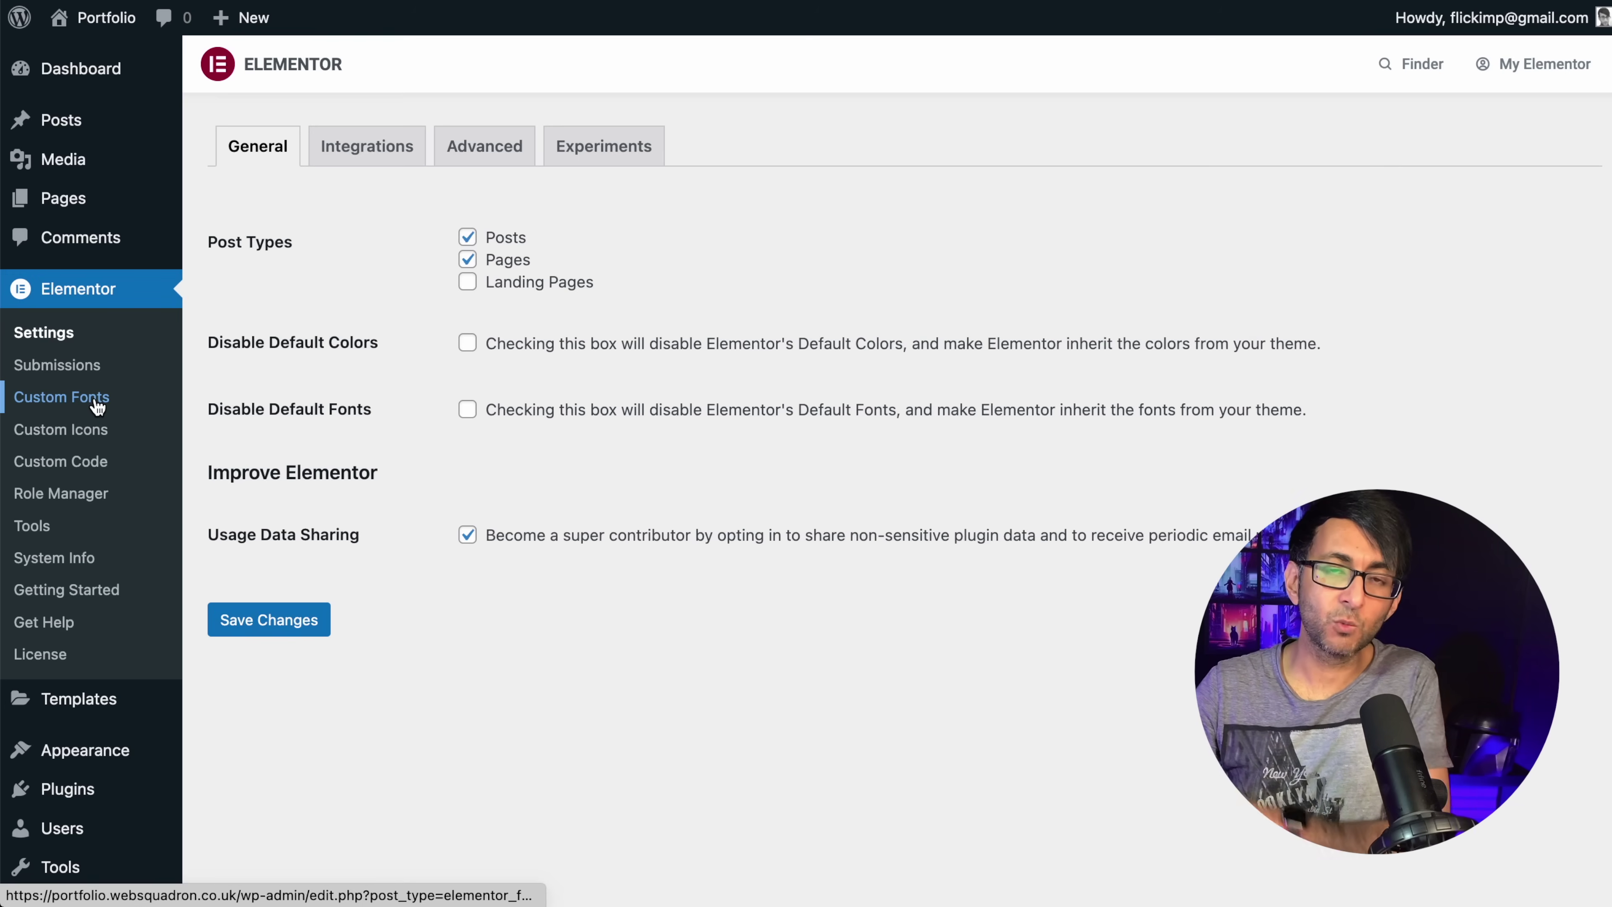
# Edit the Lato custom font and add an empty font variation, closing the TTF picker unused.
pyautogui.click(97, 406)
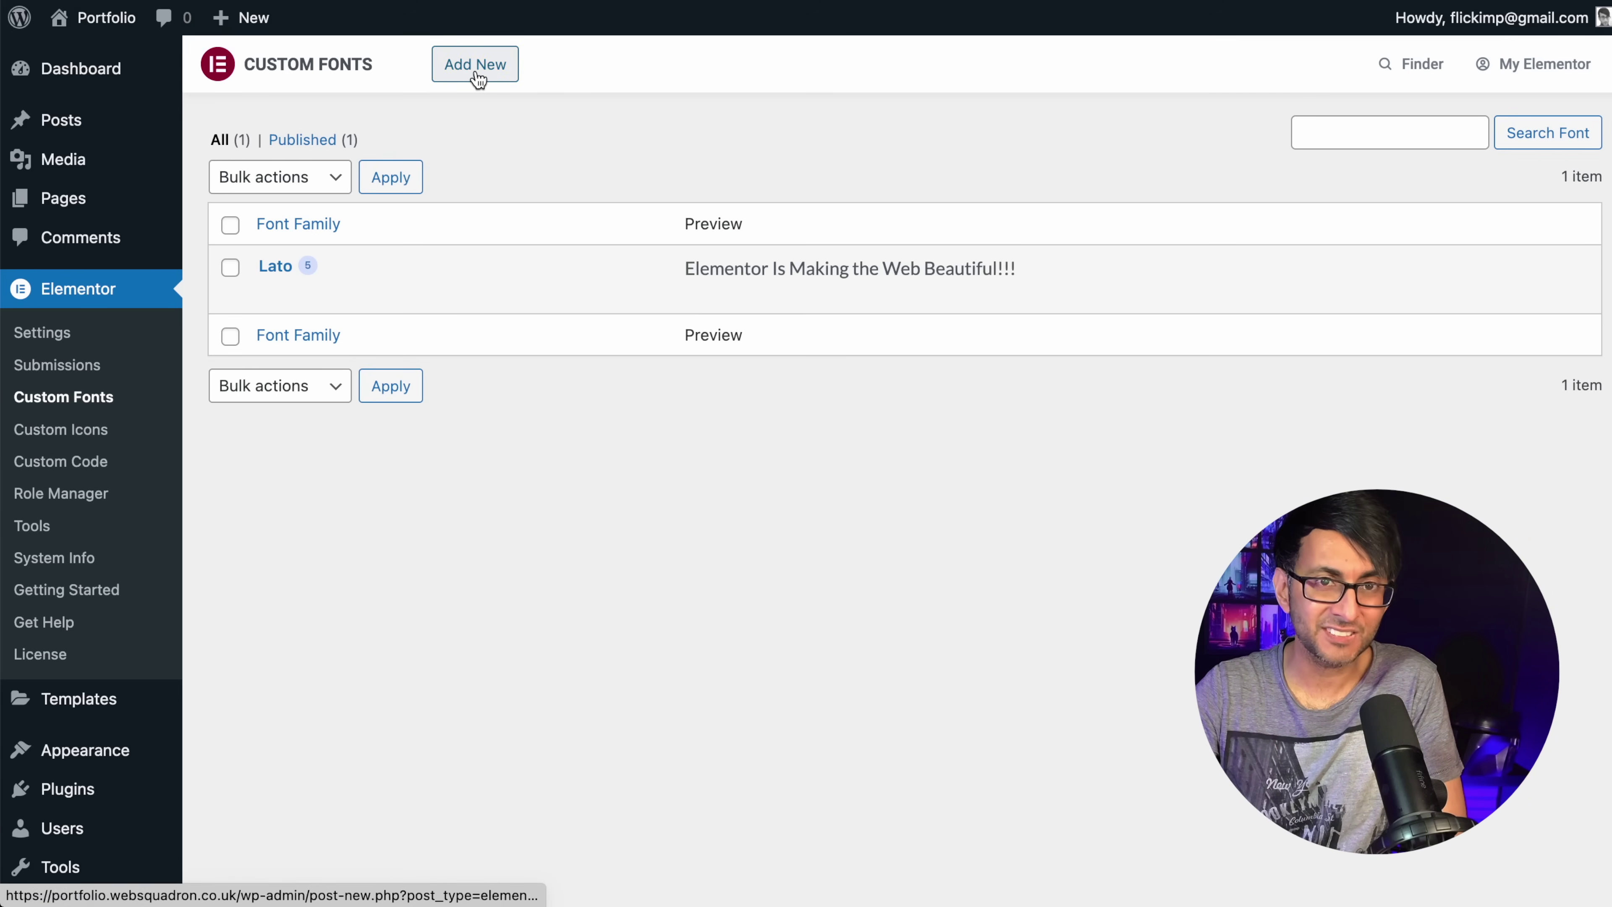
pyautogui.click(272, 293)
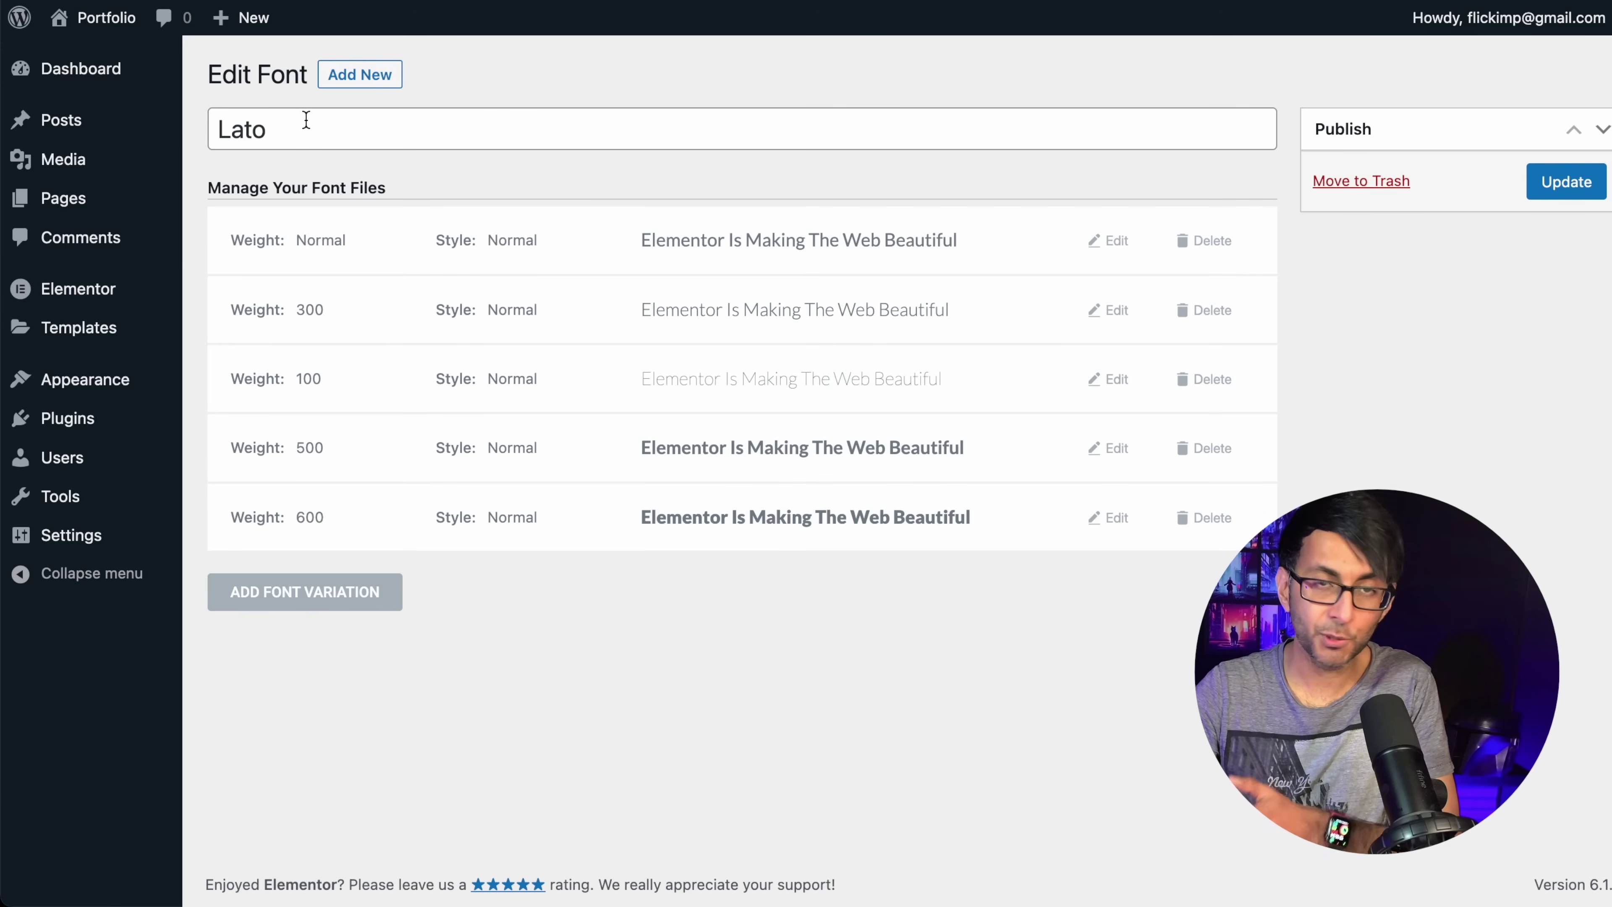
pyautogui.click(346, 593)
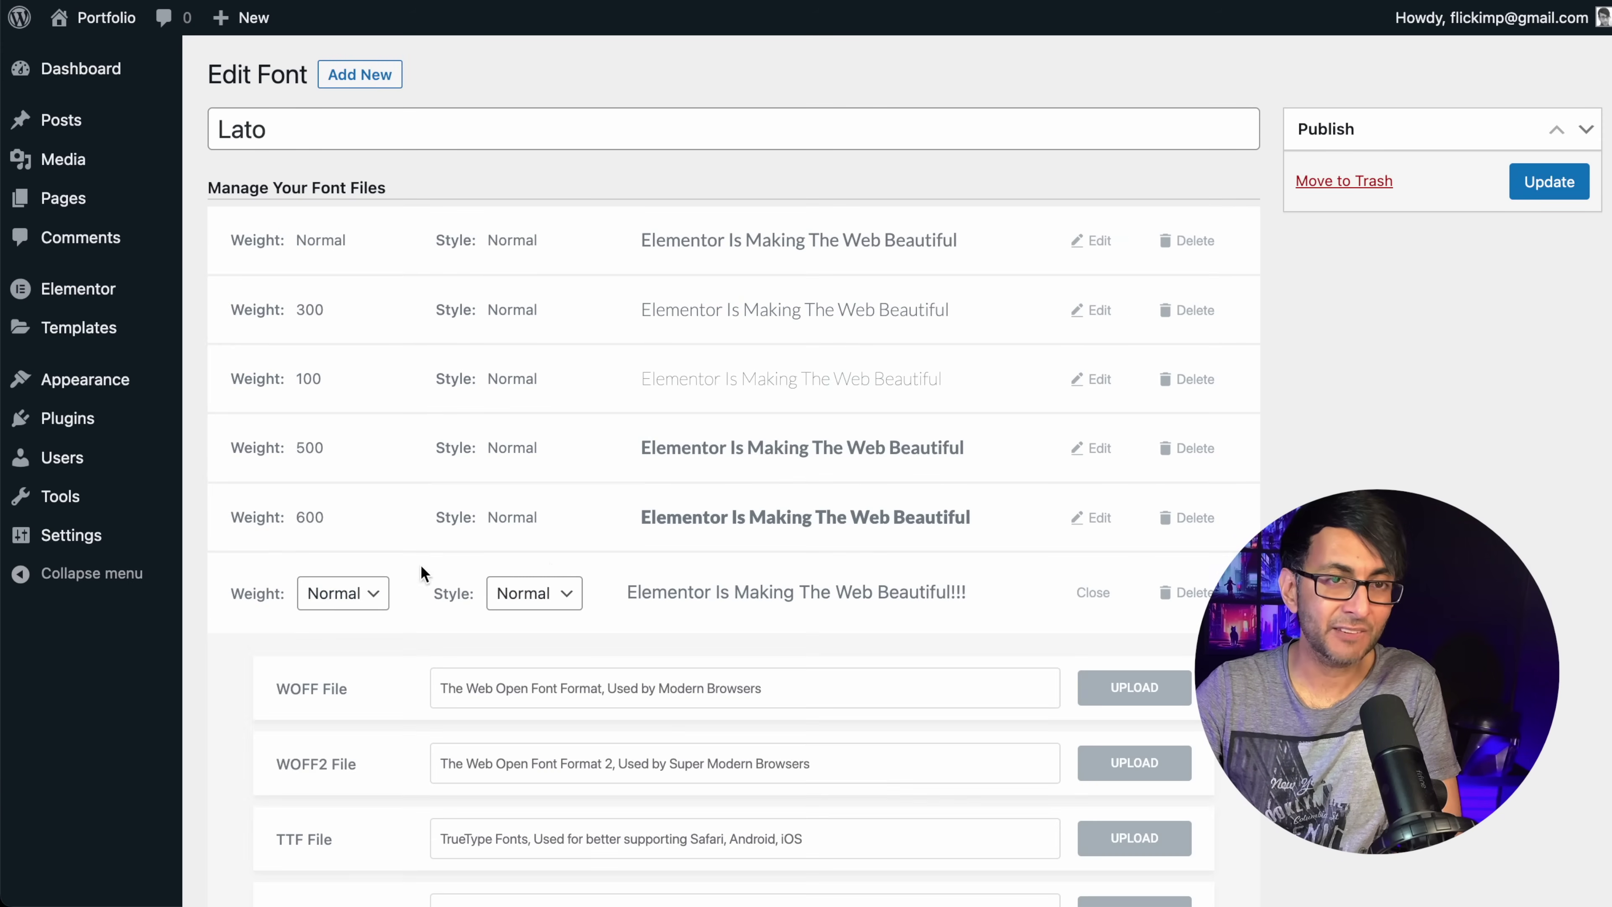
pyautogui.scroll(-5, 742, 575)
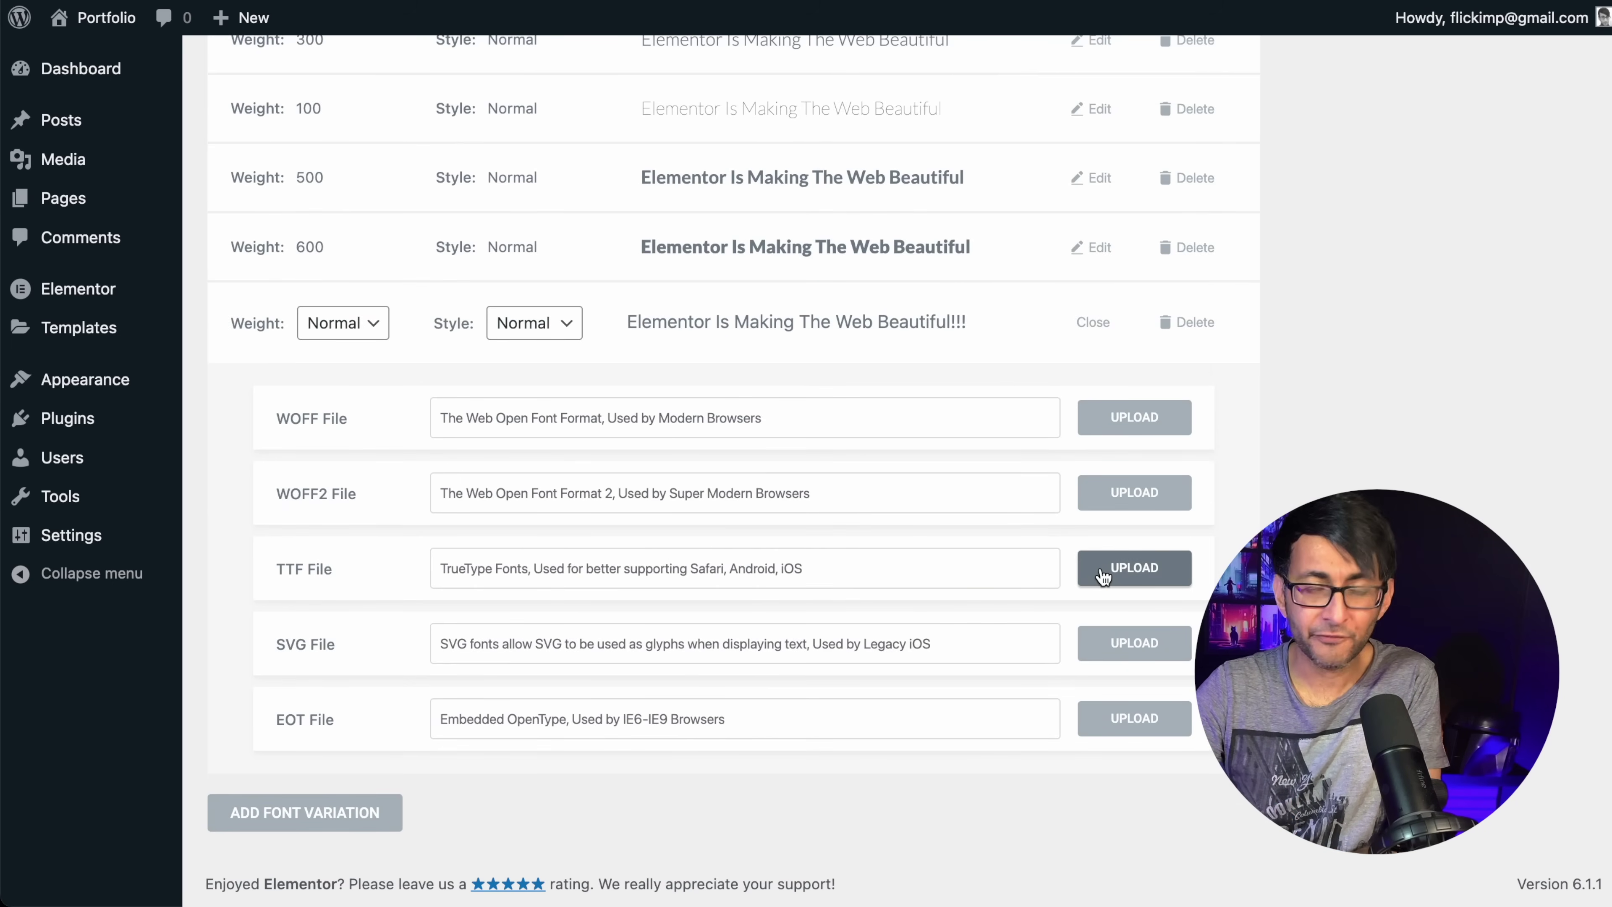
pyautogui.click(1103, 576)
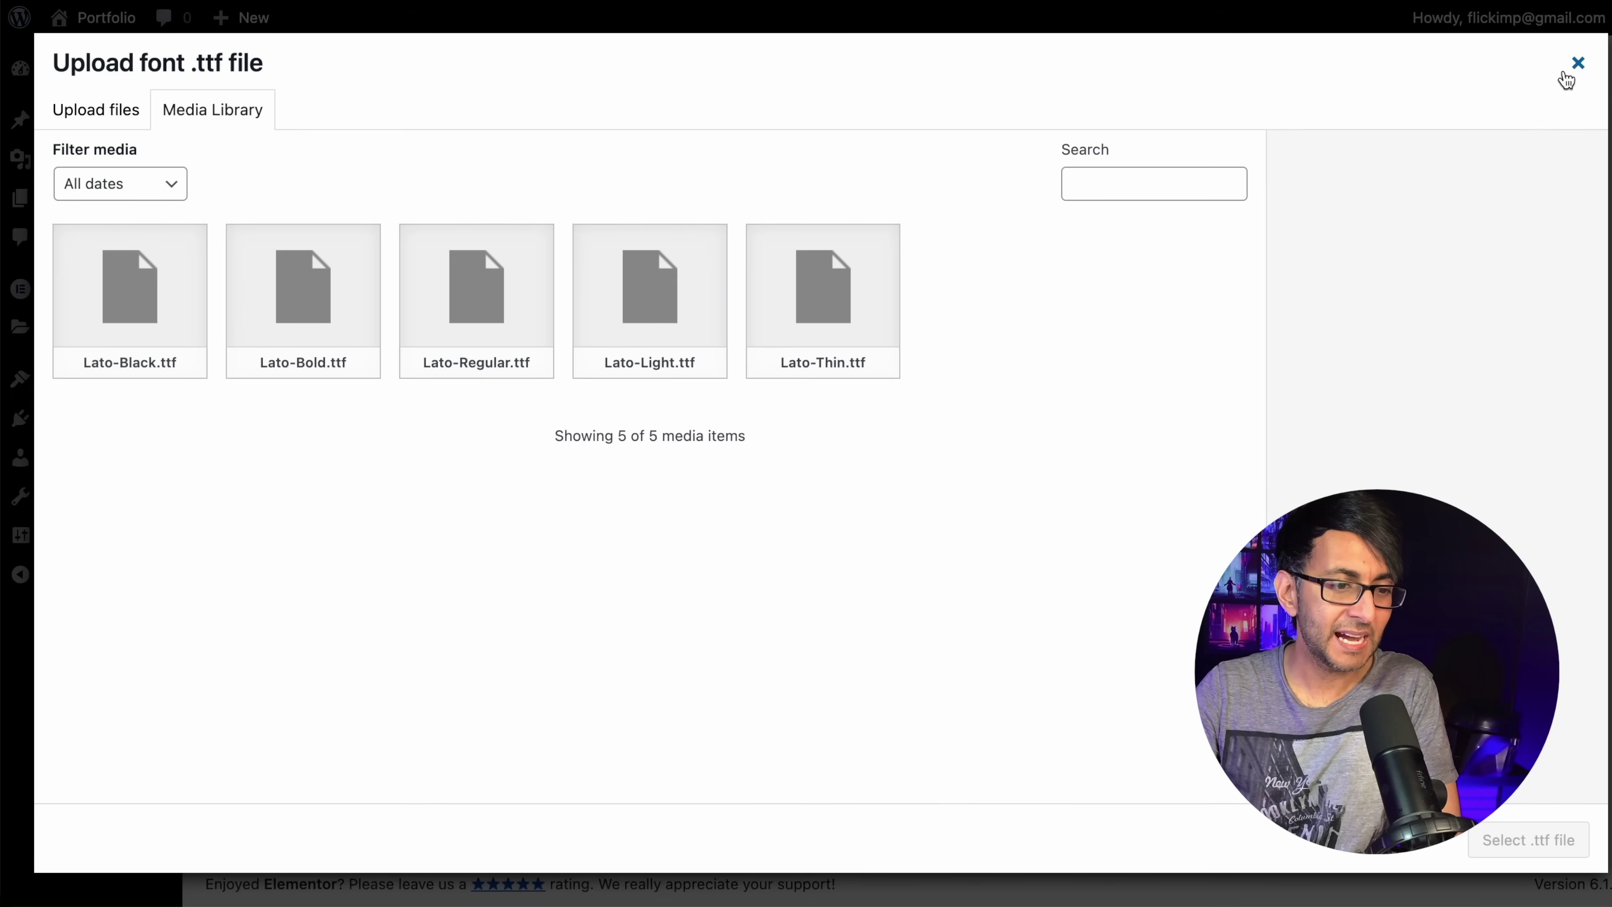
pyautogui.click(1575, 65)
pyautogui.scroll(5, 867, 428)
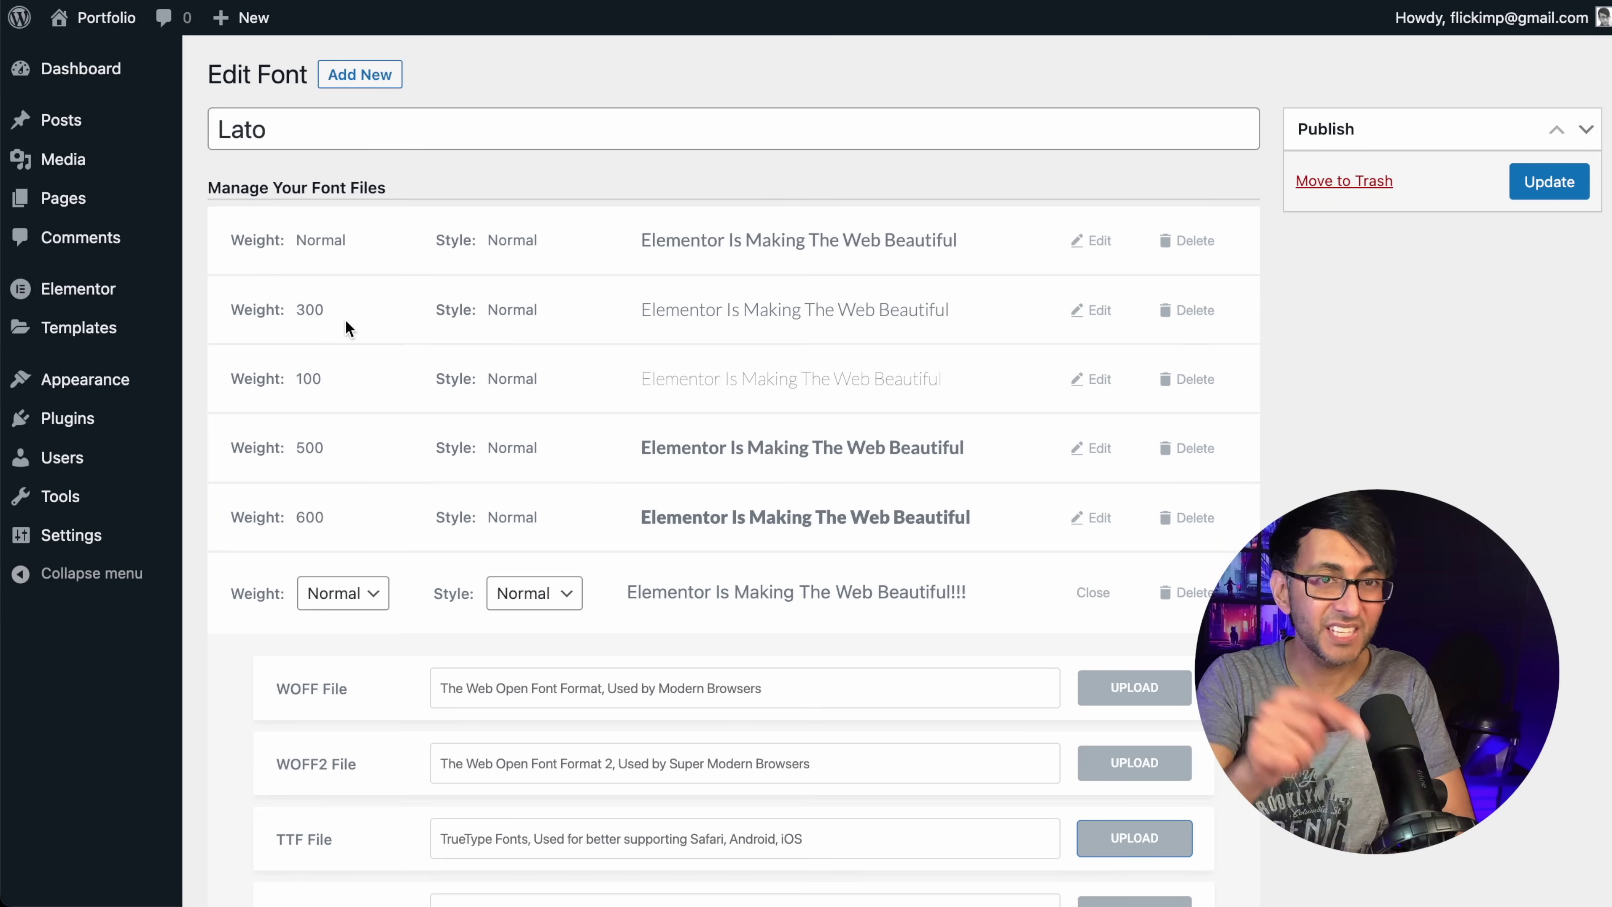
pyautogui.moveTo(87, 543)
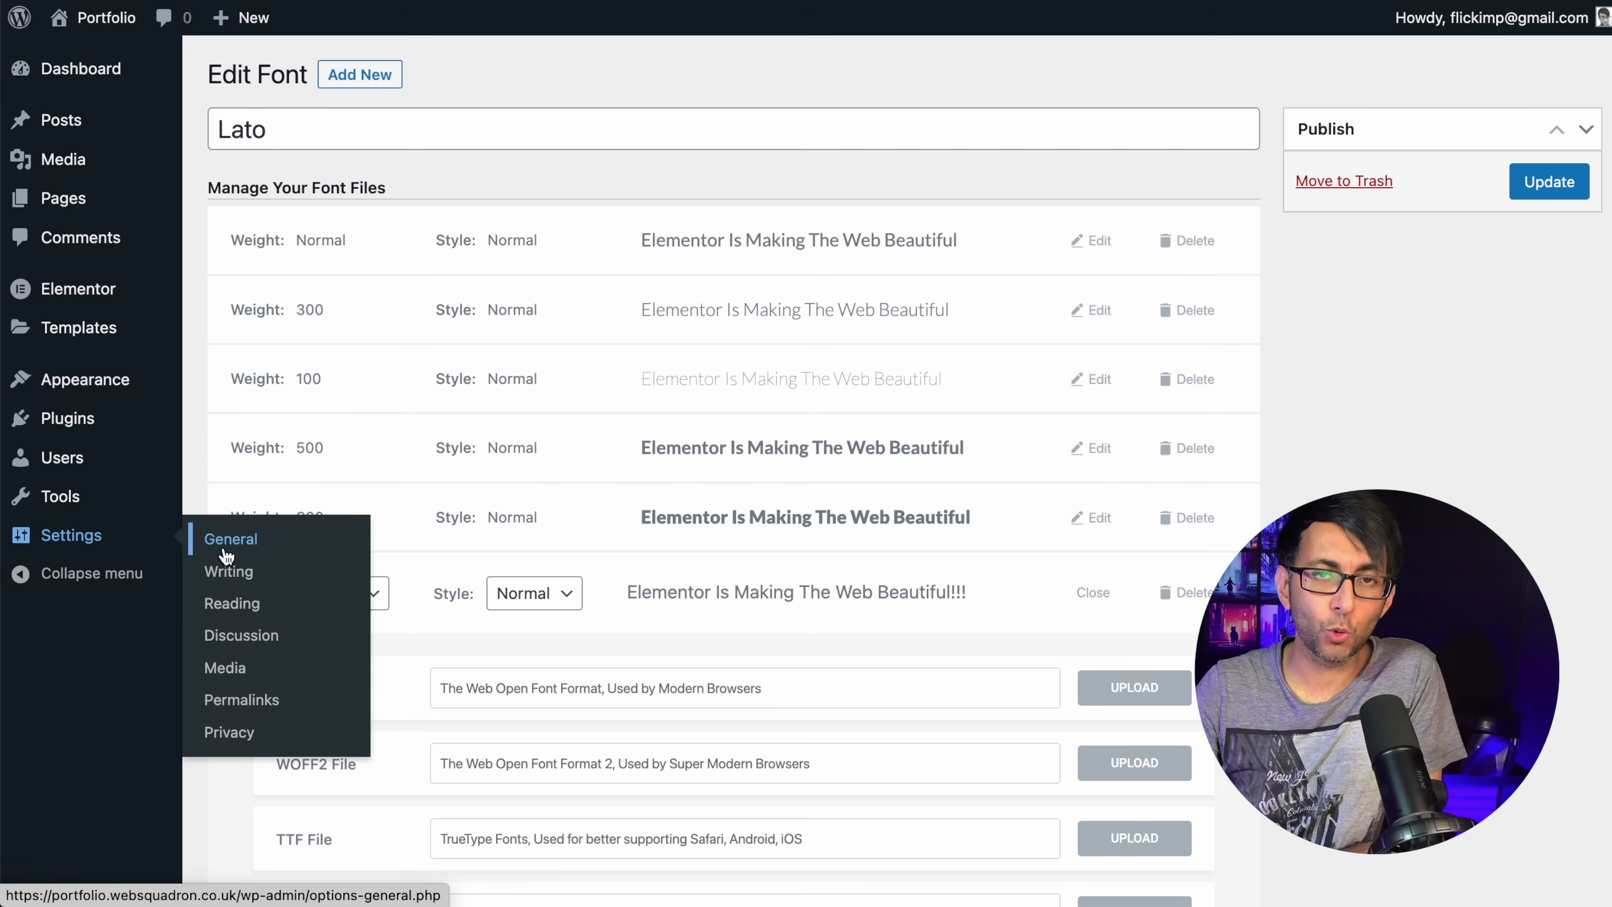
# Open the Media settings page from the Settings menu.
pyautogui.click(223, 671)
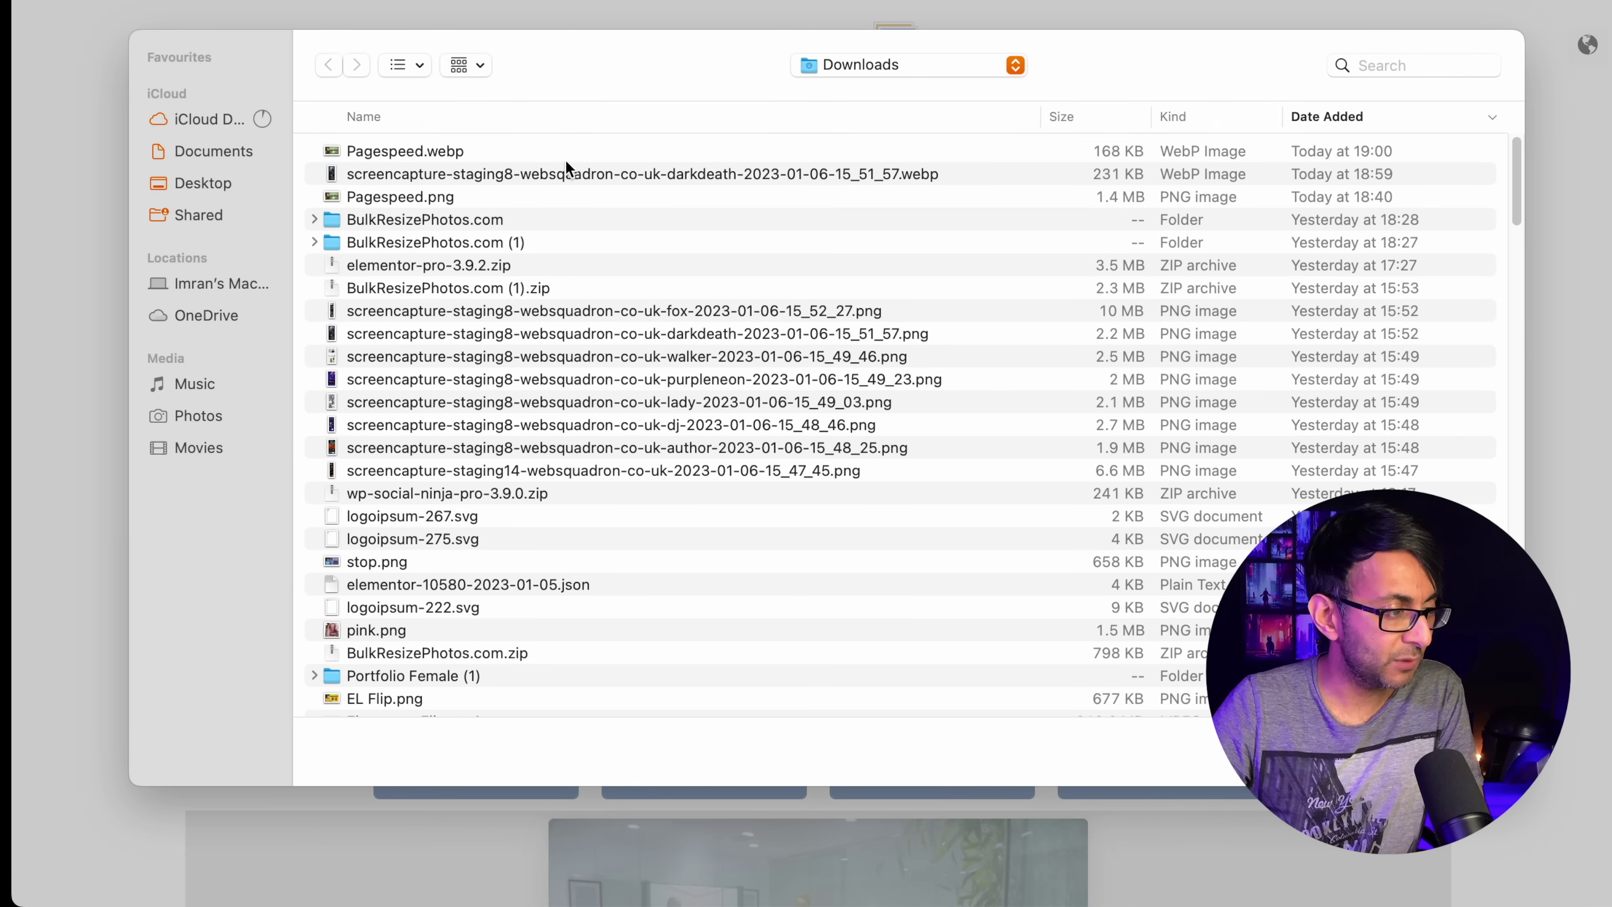
# Convert Pagespeed.png to WEBP at 80% quality, shrinking it from 1.4 MB to 134.7 kB.
pyautogui.click(512, 199)
pyautogui.press('Return')
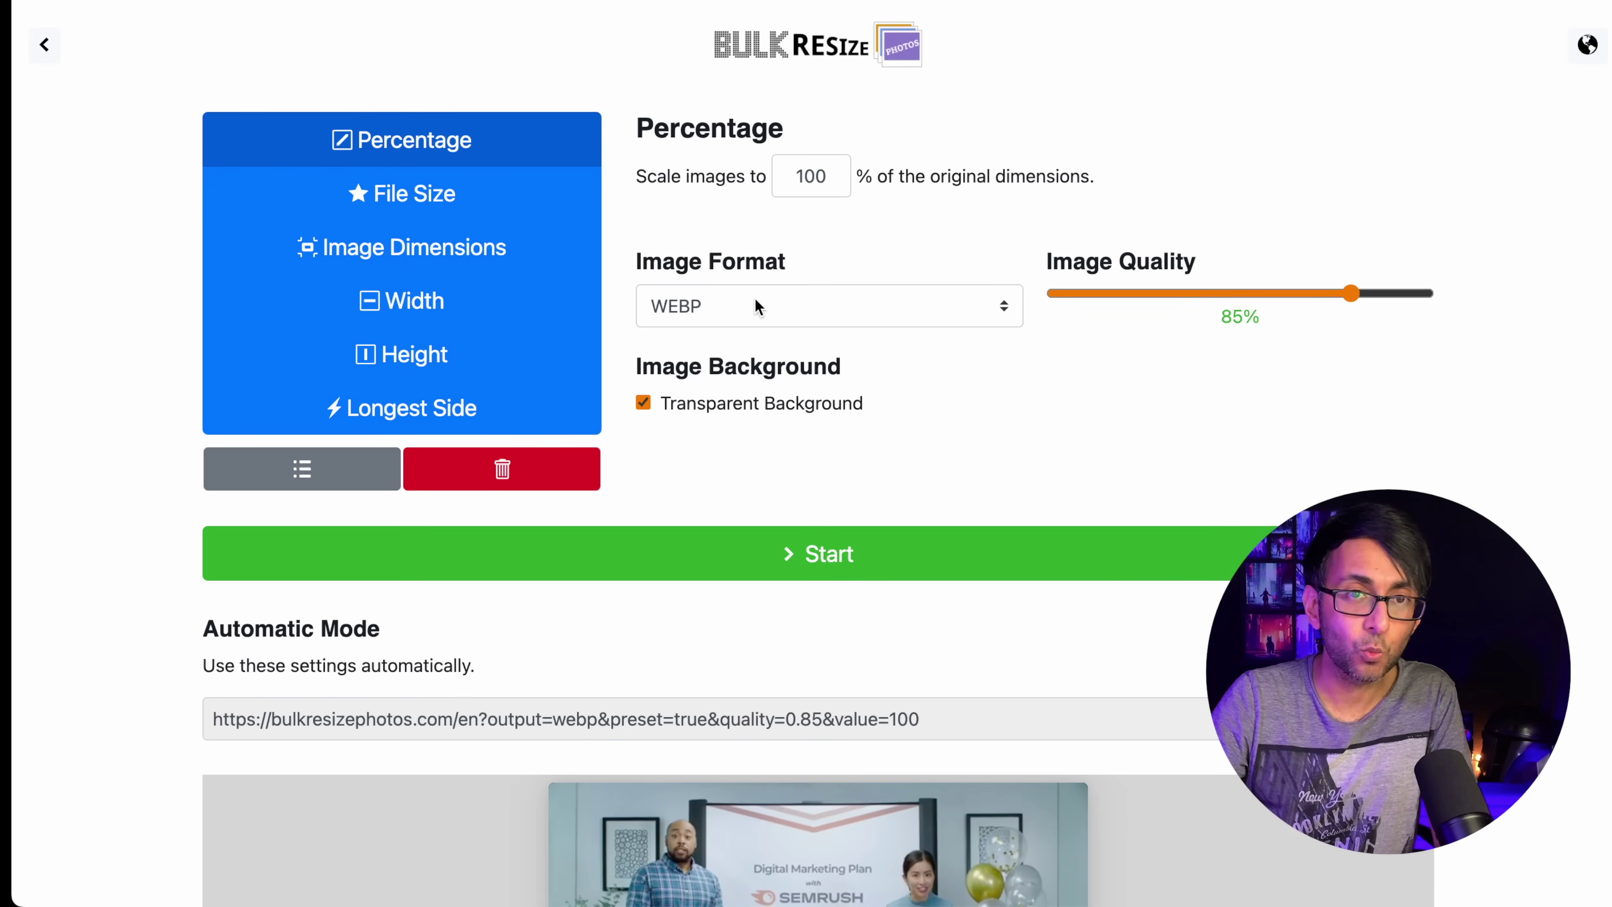
pyautogui.moveTo(1348, 292); pyautogui.dragTo(1325, 295)
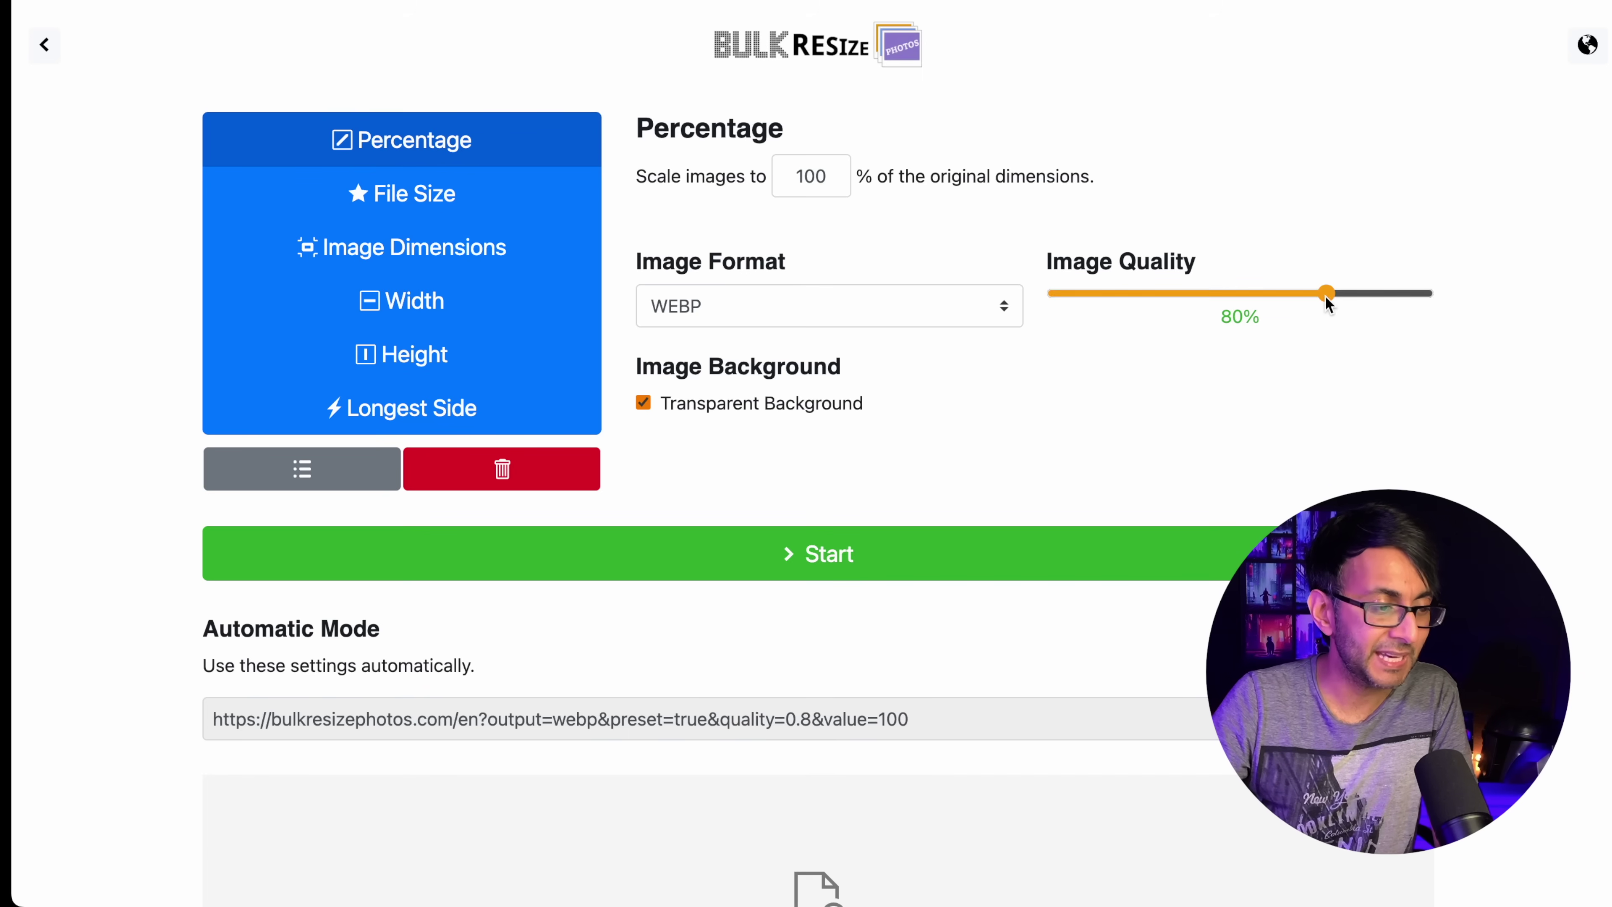
pyautogui.click(1206, 558)
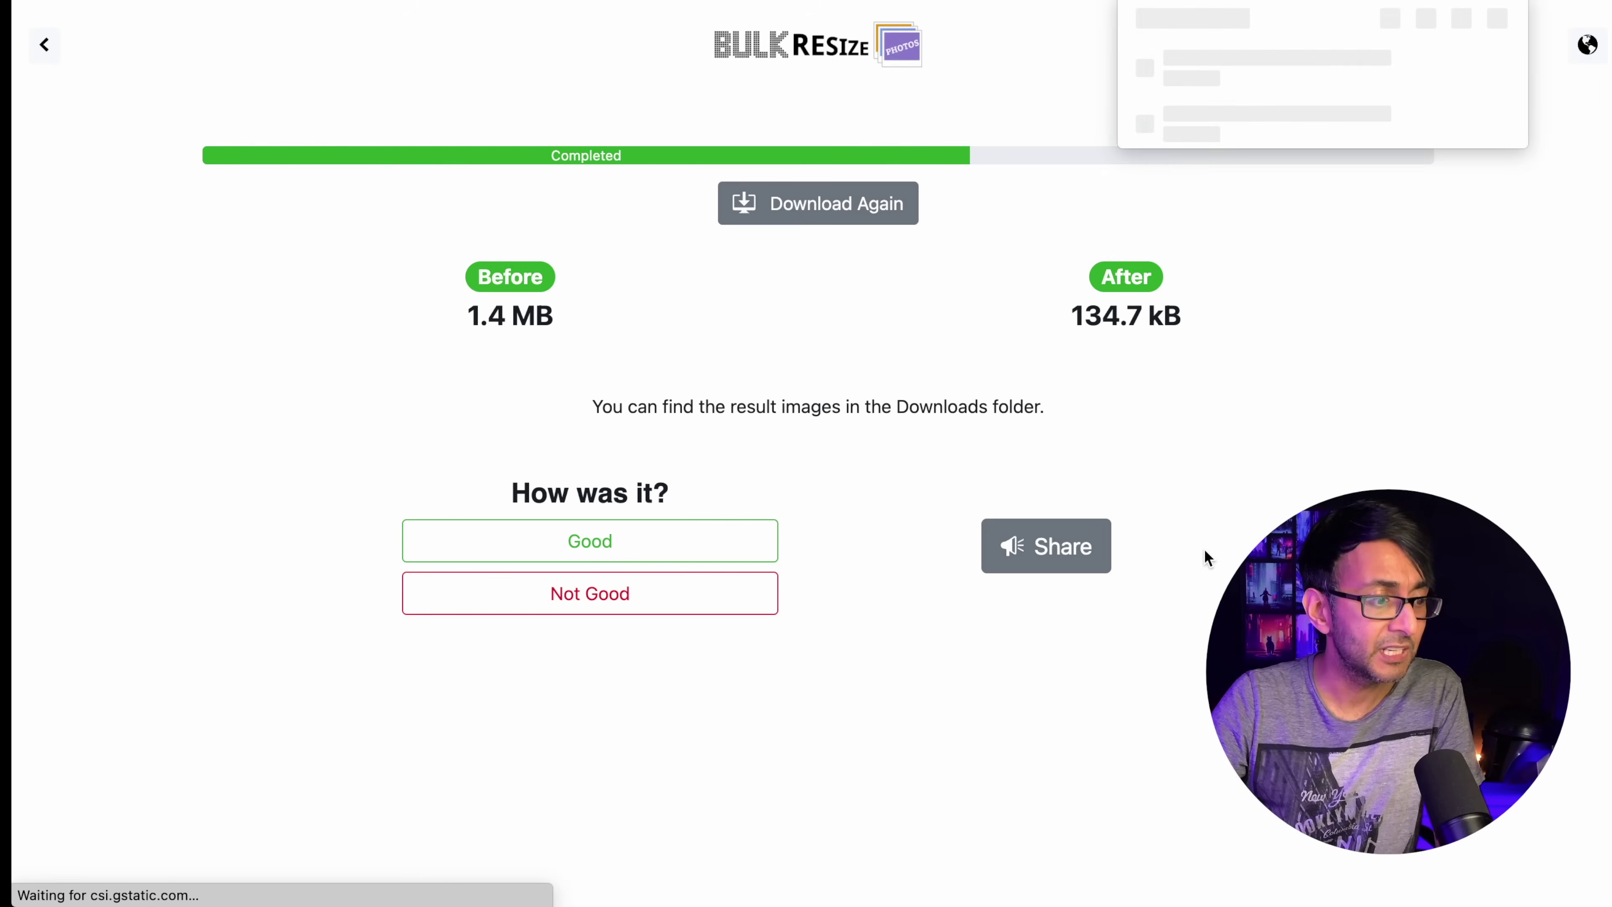
pyautogui.click(1343, 477)
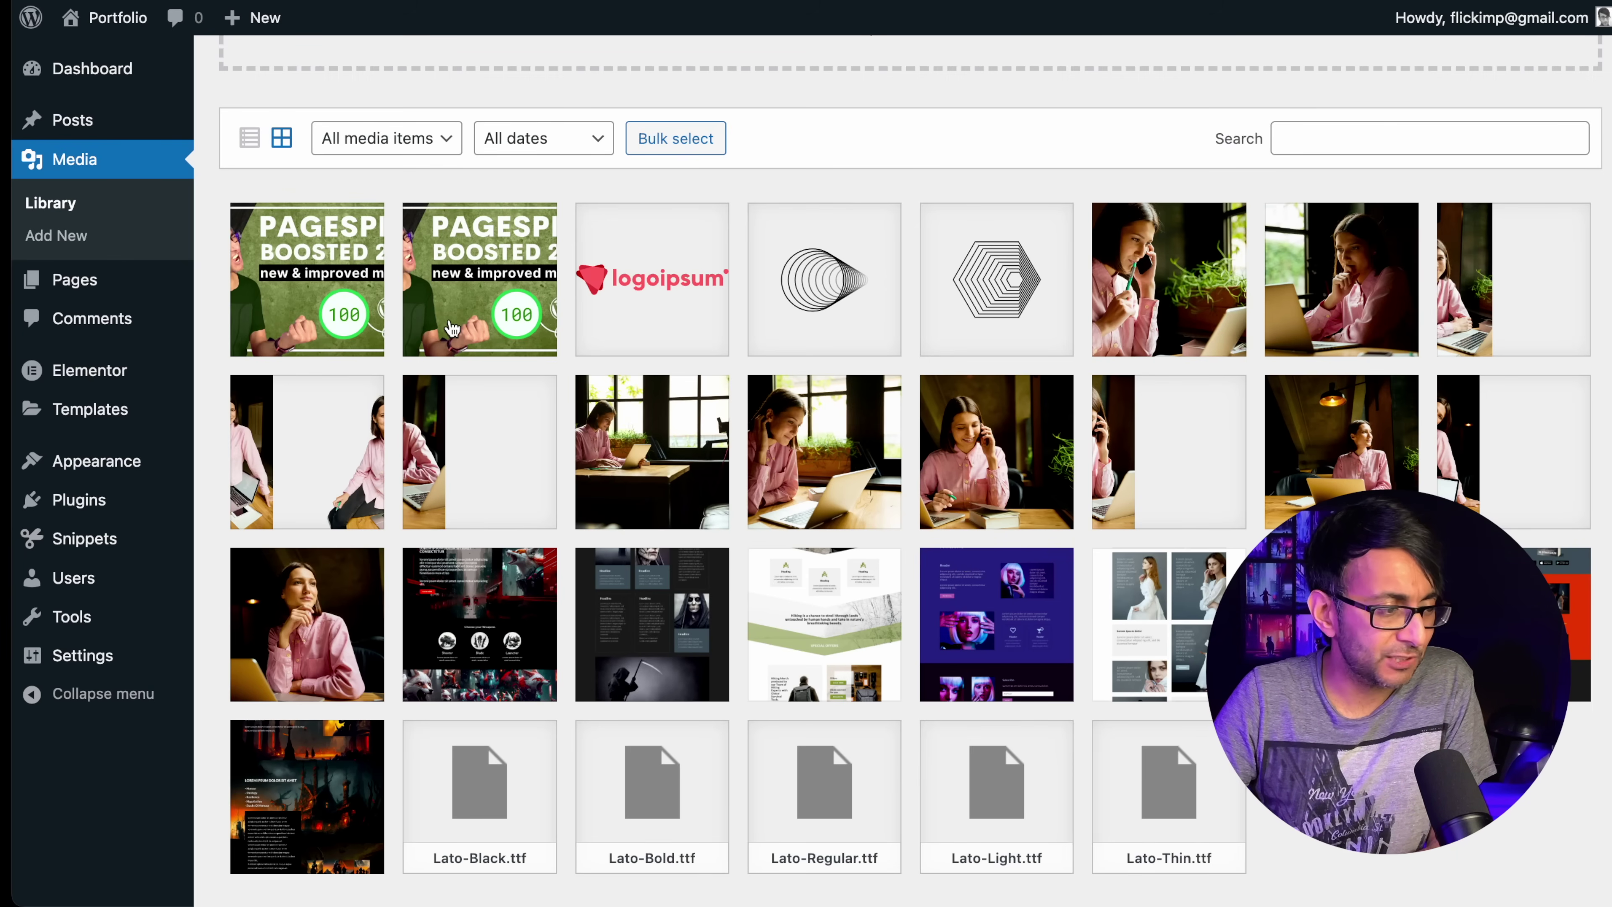
# Compare the two Pagespeed uploads and open Pagespeed-1-1.webp's details (1280×720, 132 KB).
pyautogui.click(462, 320)
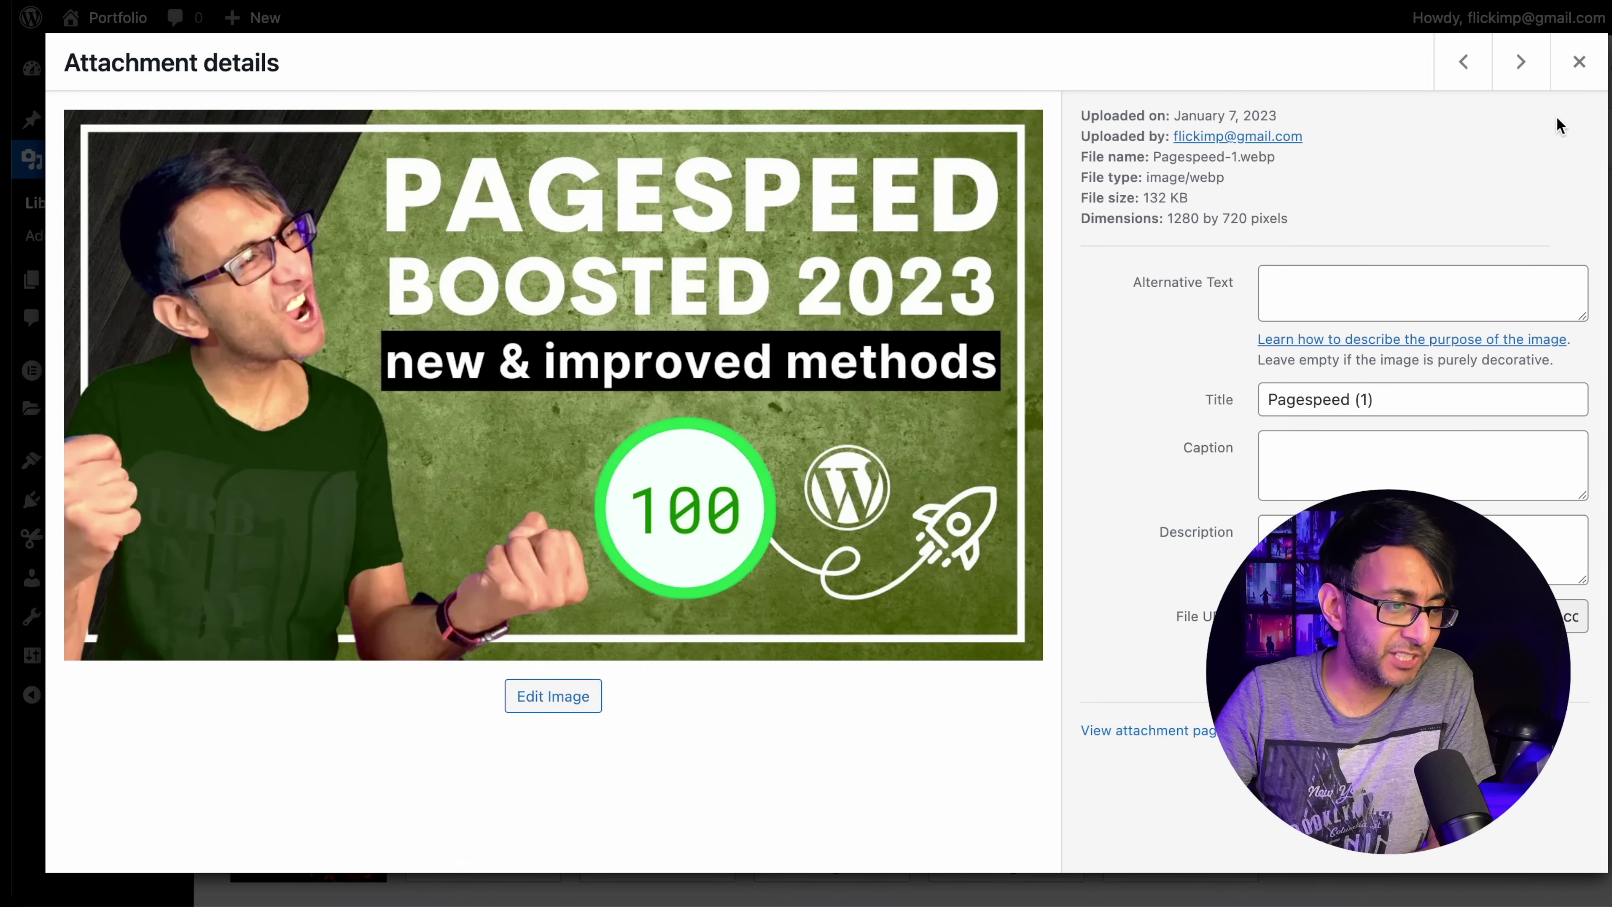
pyautogui.click(1462, 63)
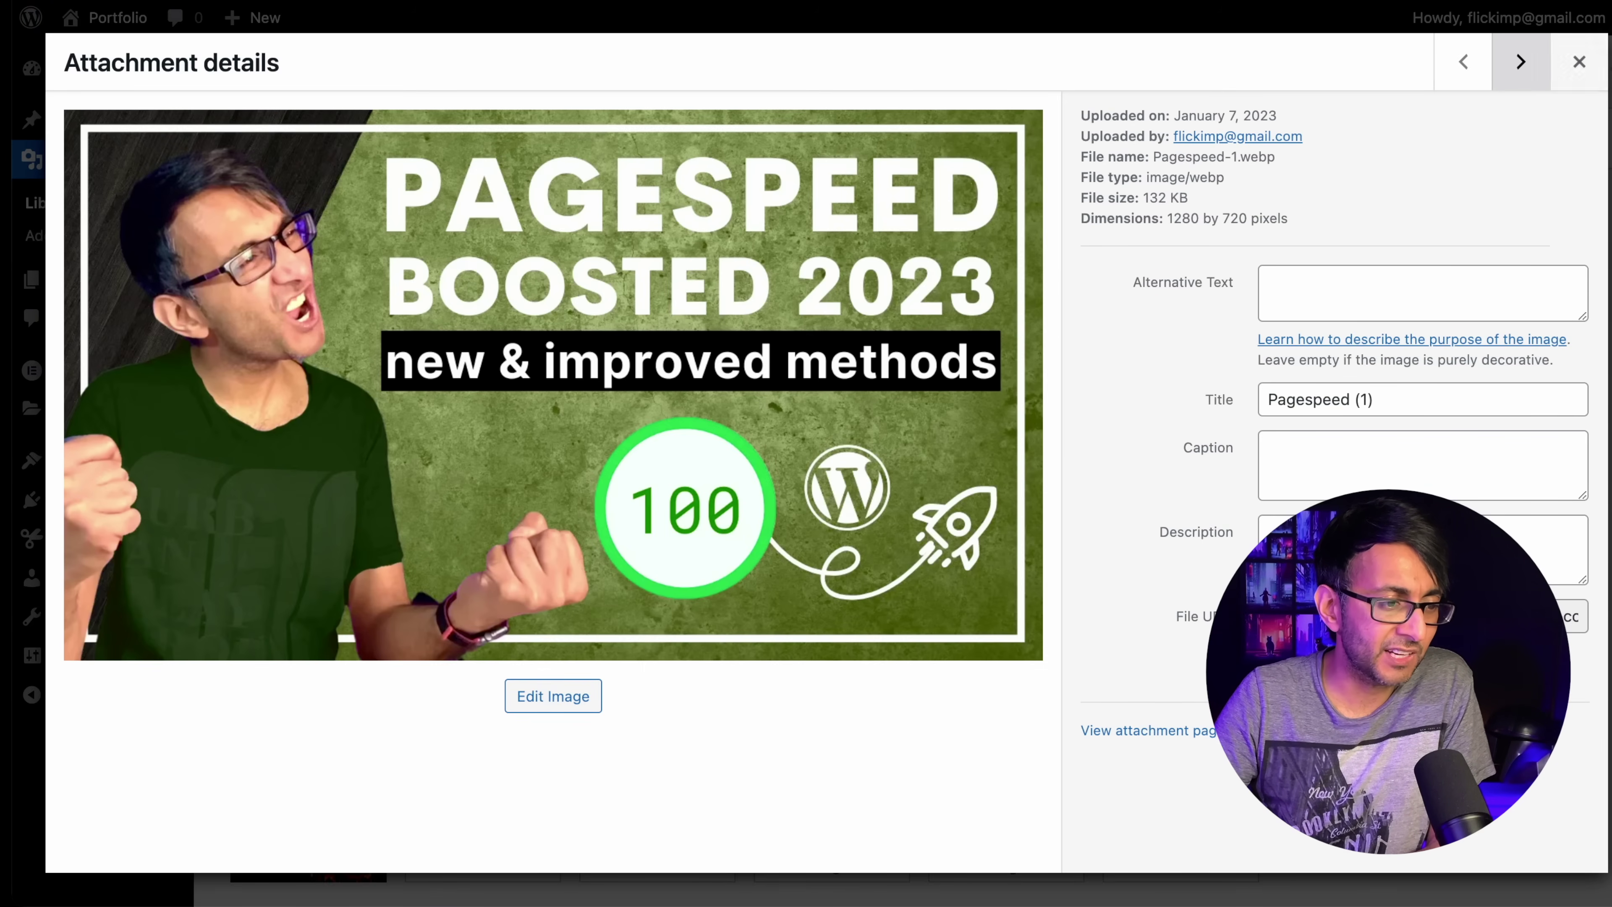
pyautogui.click(1592, 71)
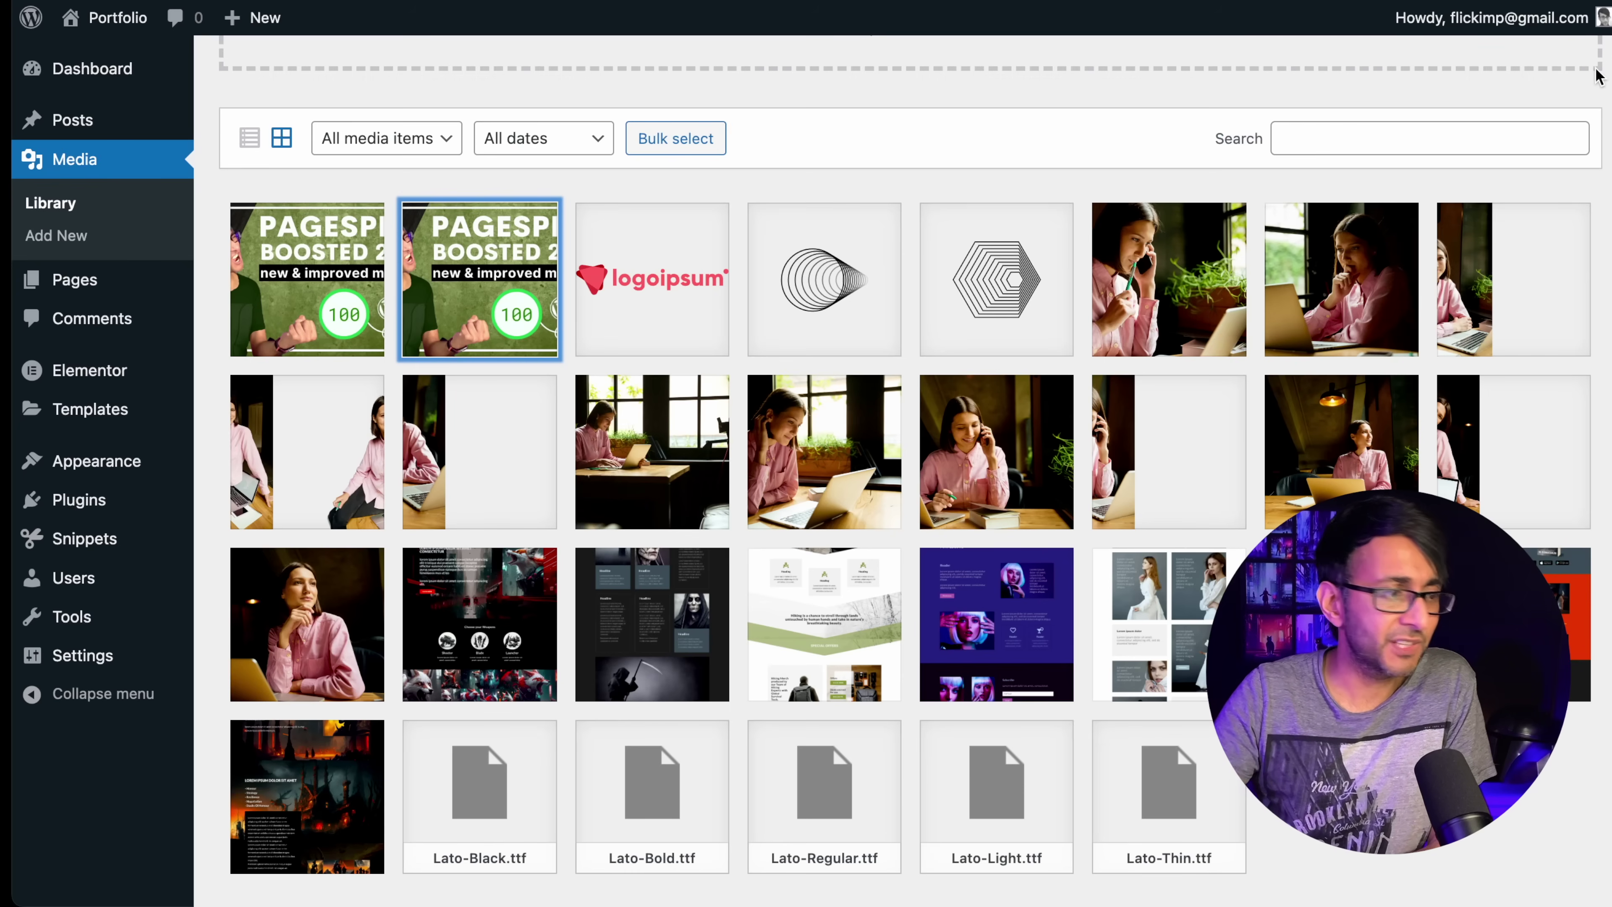
pyautogui.click(510, 263)
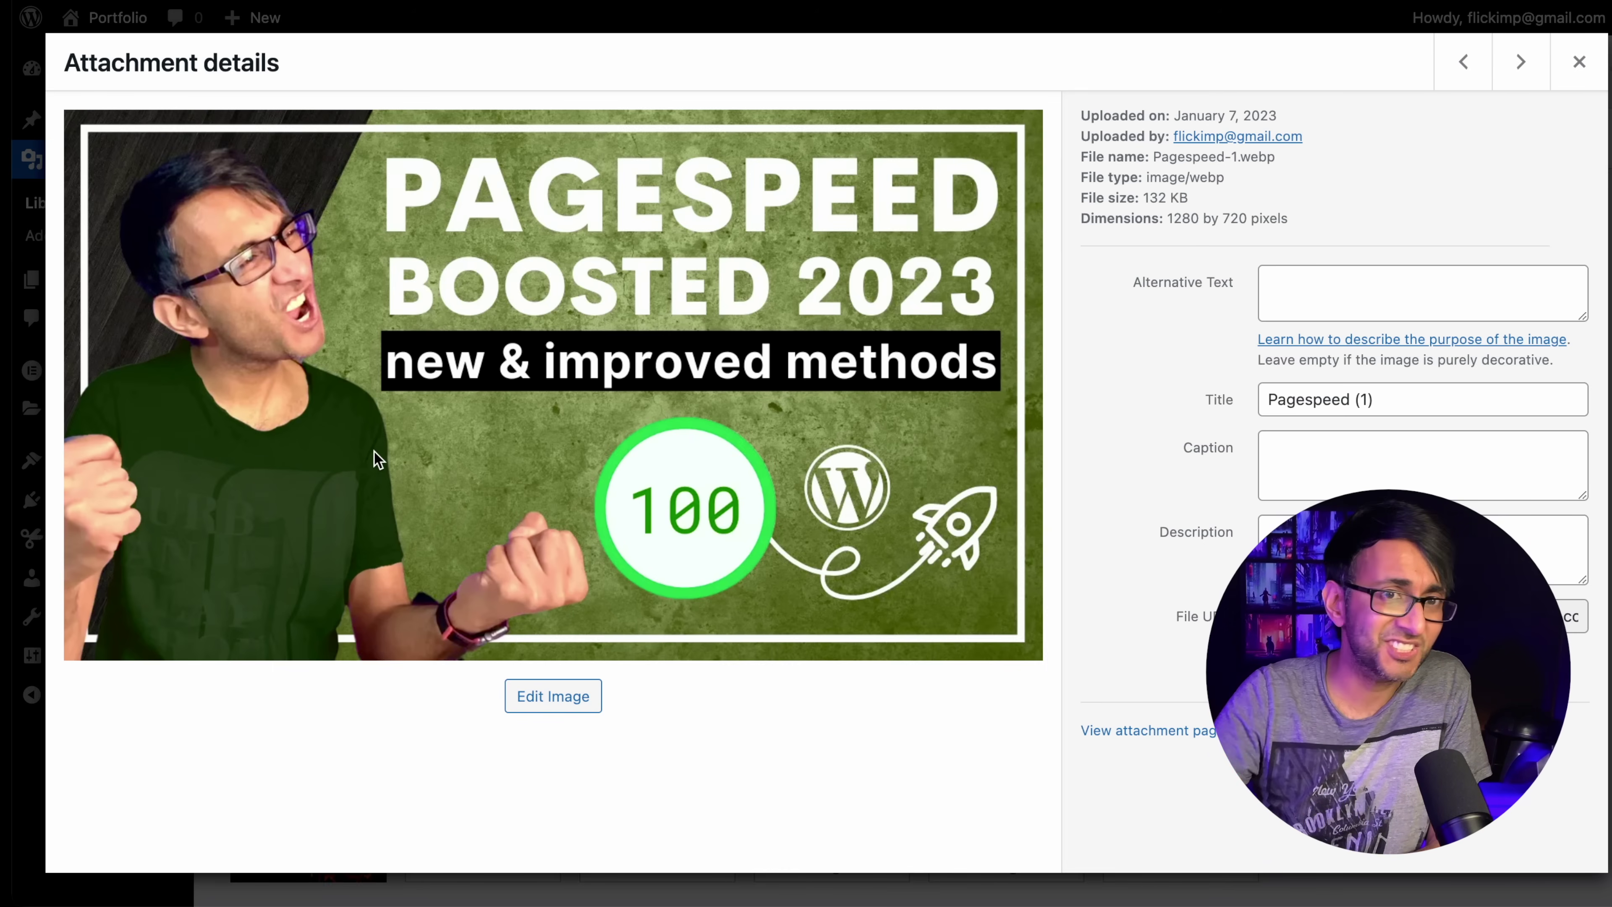
pyautogui.click(1578, 63)
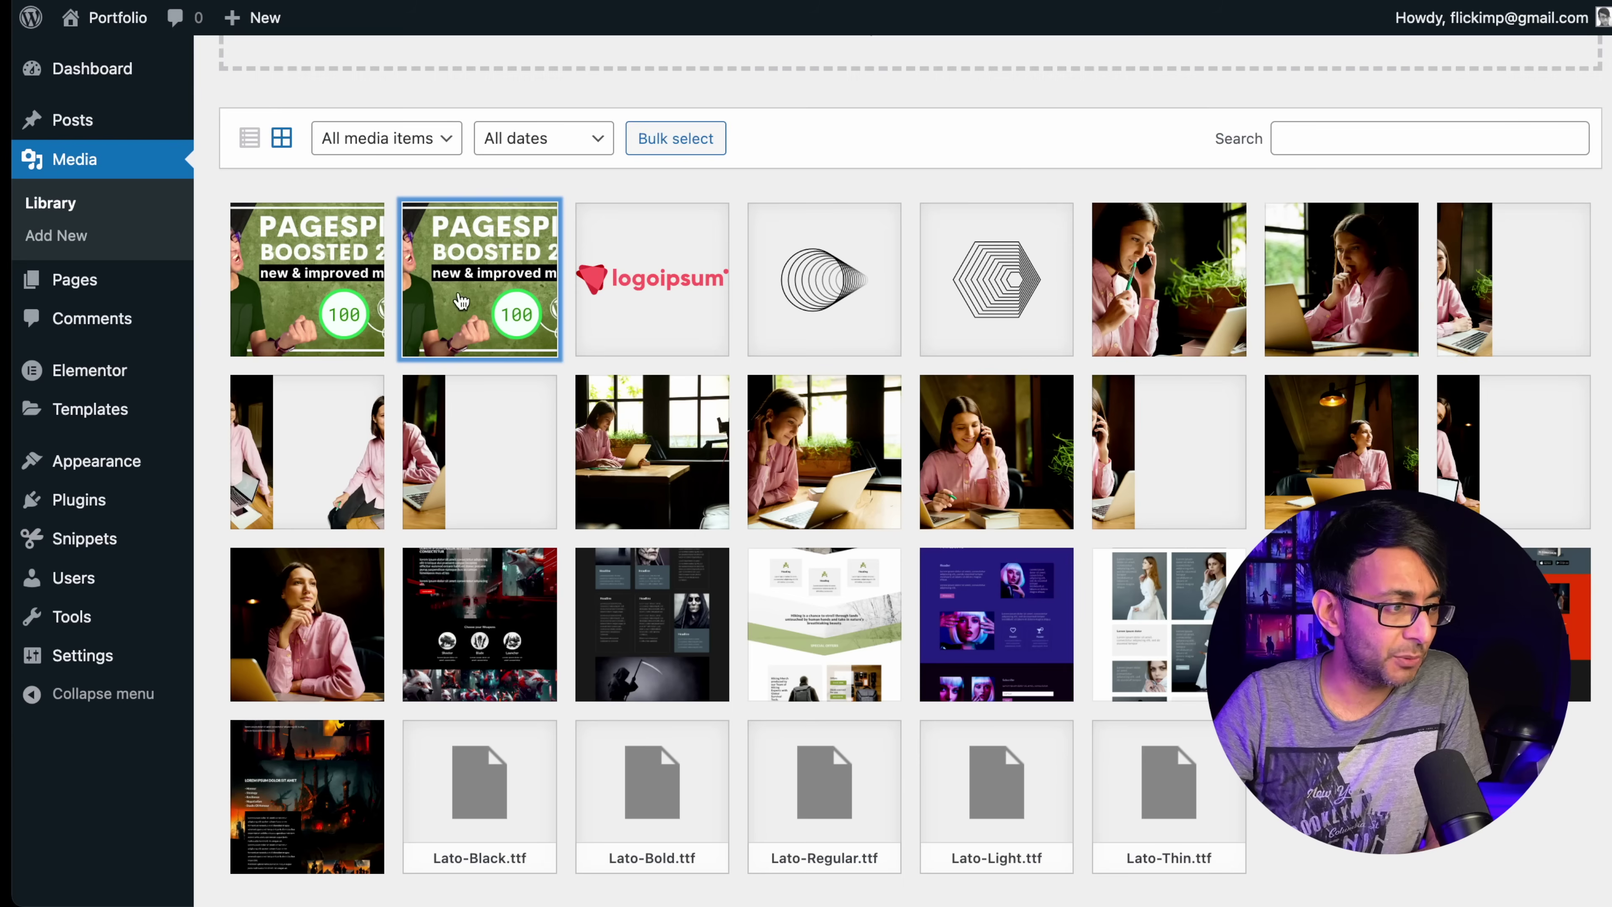
pyautogui.click(322, 283)
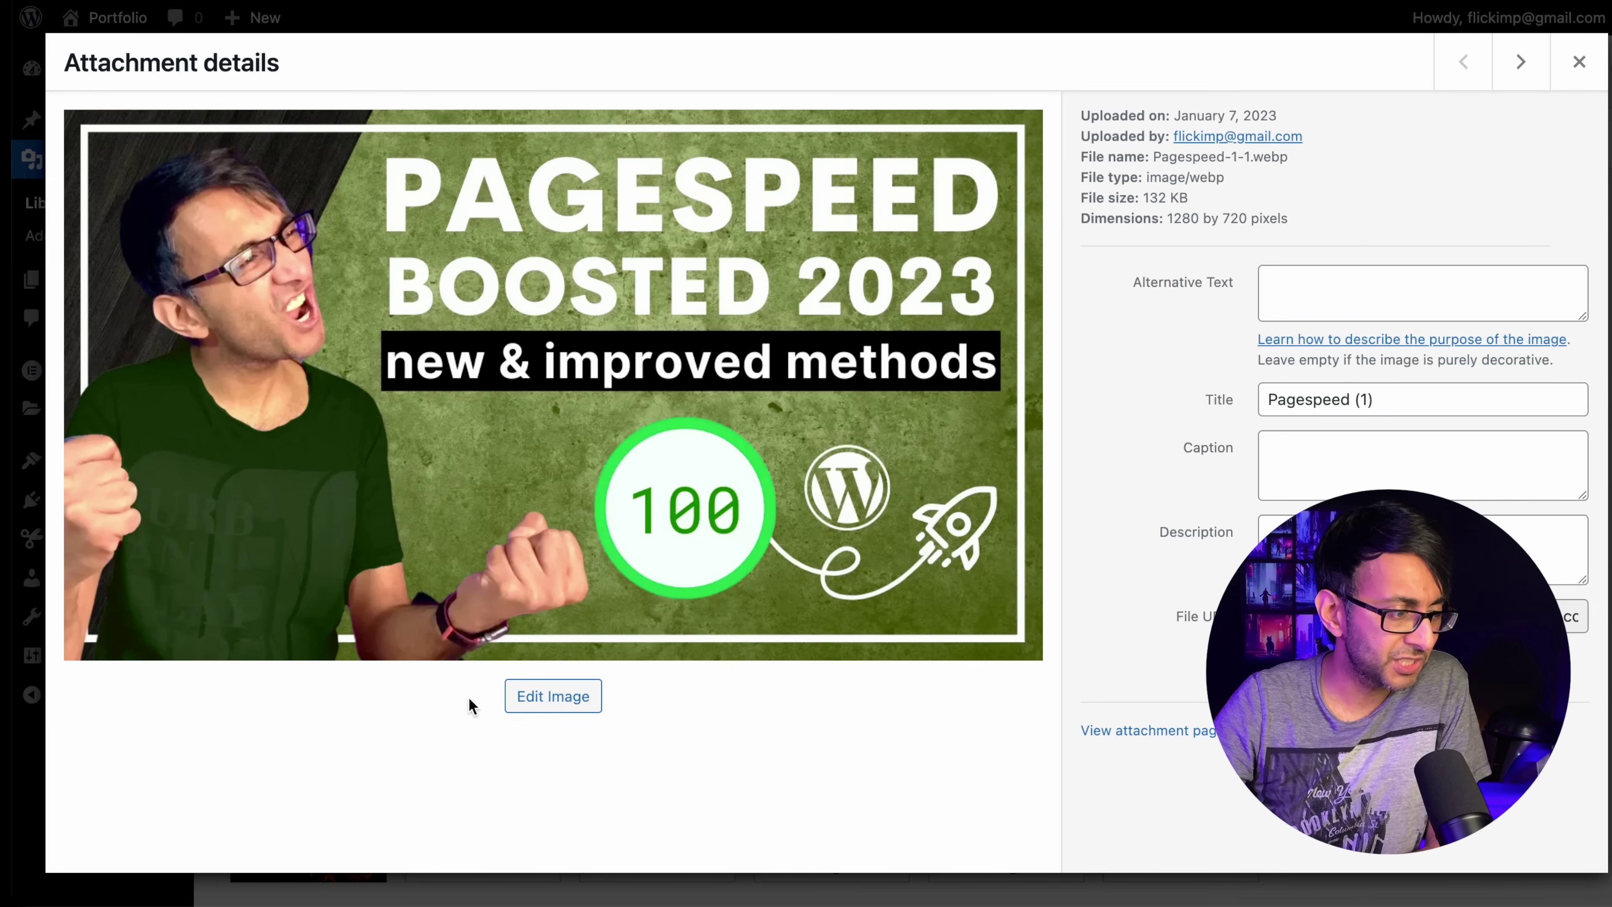
# Scale the Pagespeed image to height 700 (1244 × 700) and recheck its size.
pyautogui.click(544, 696)
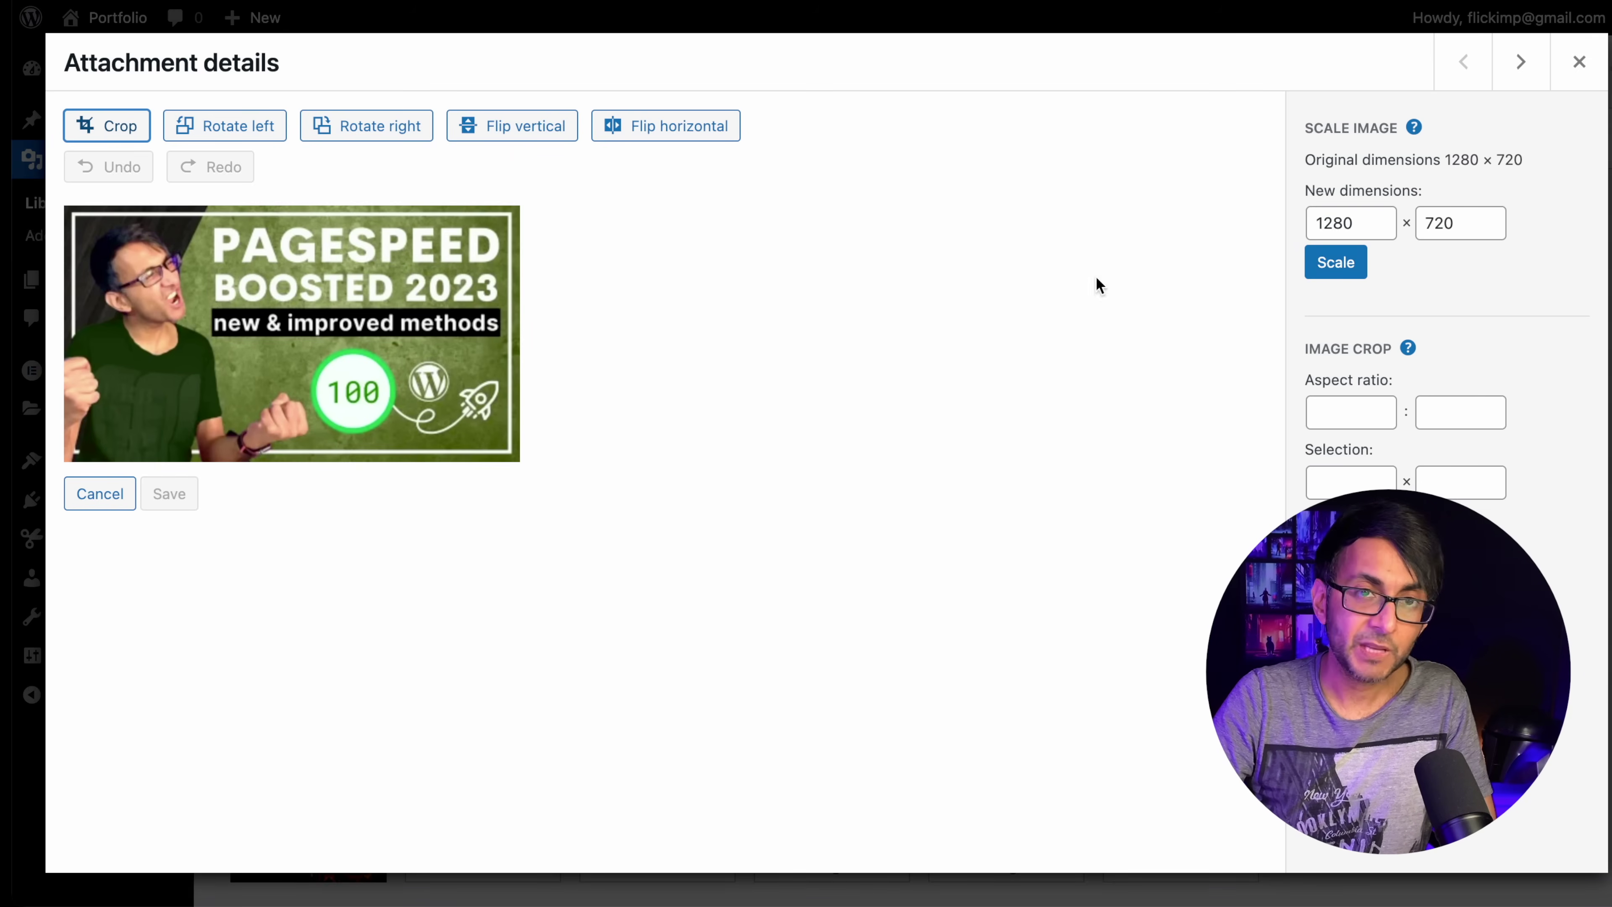
pyautogui.doubleClick(1445, 216)
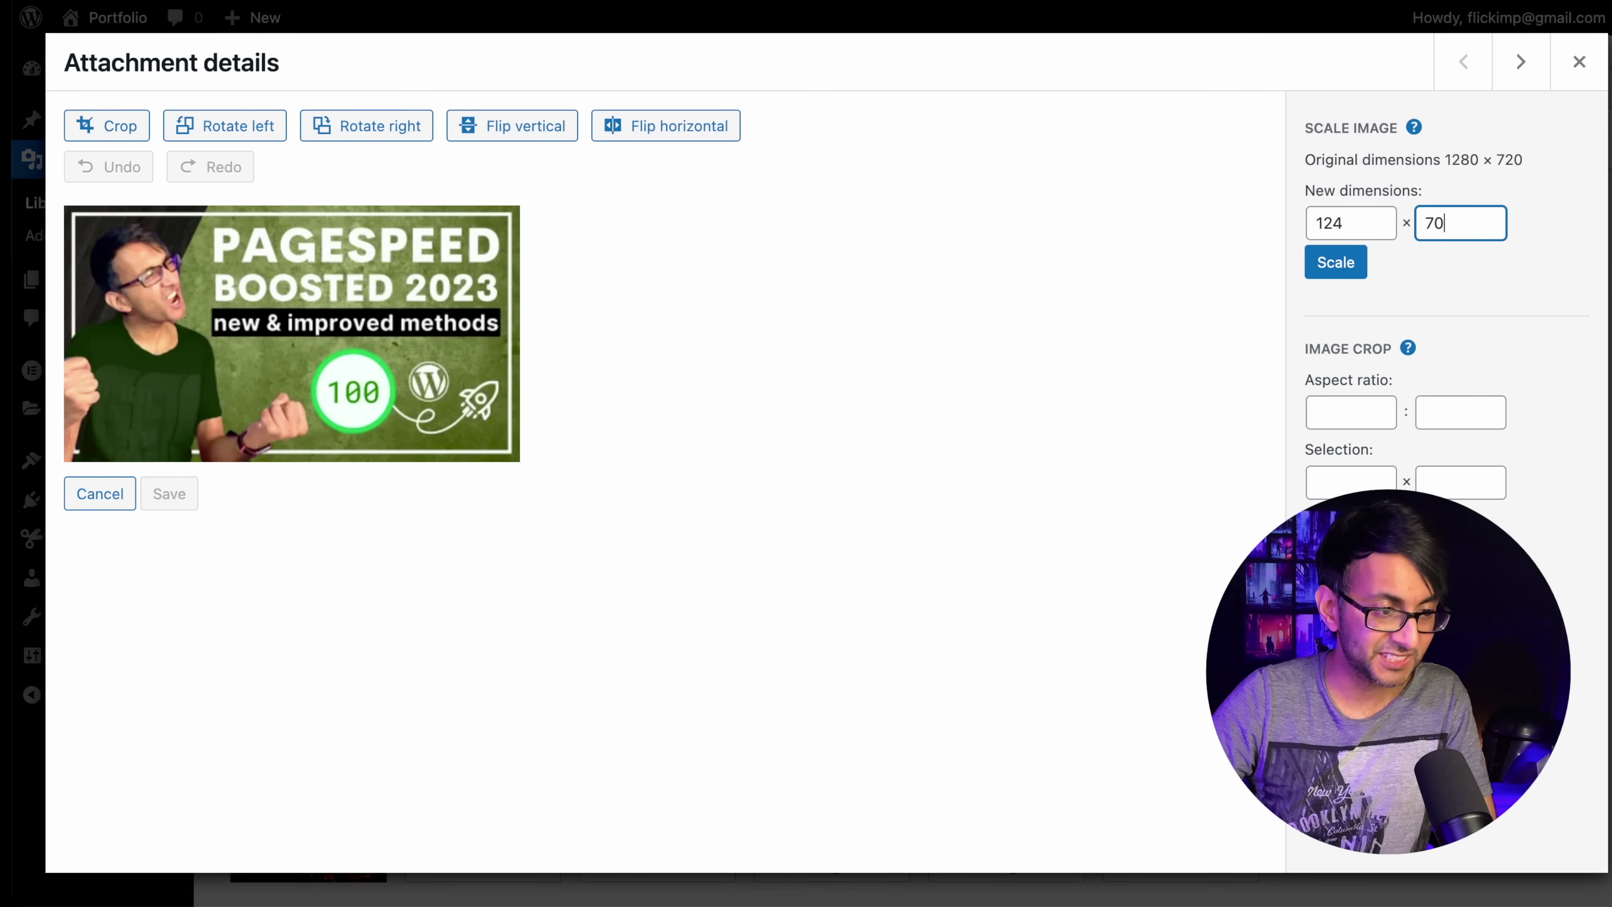
pyautogui.click(1345, 270)
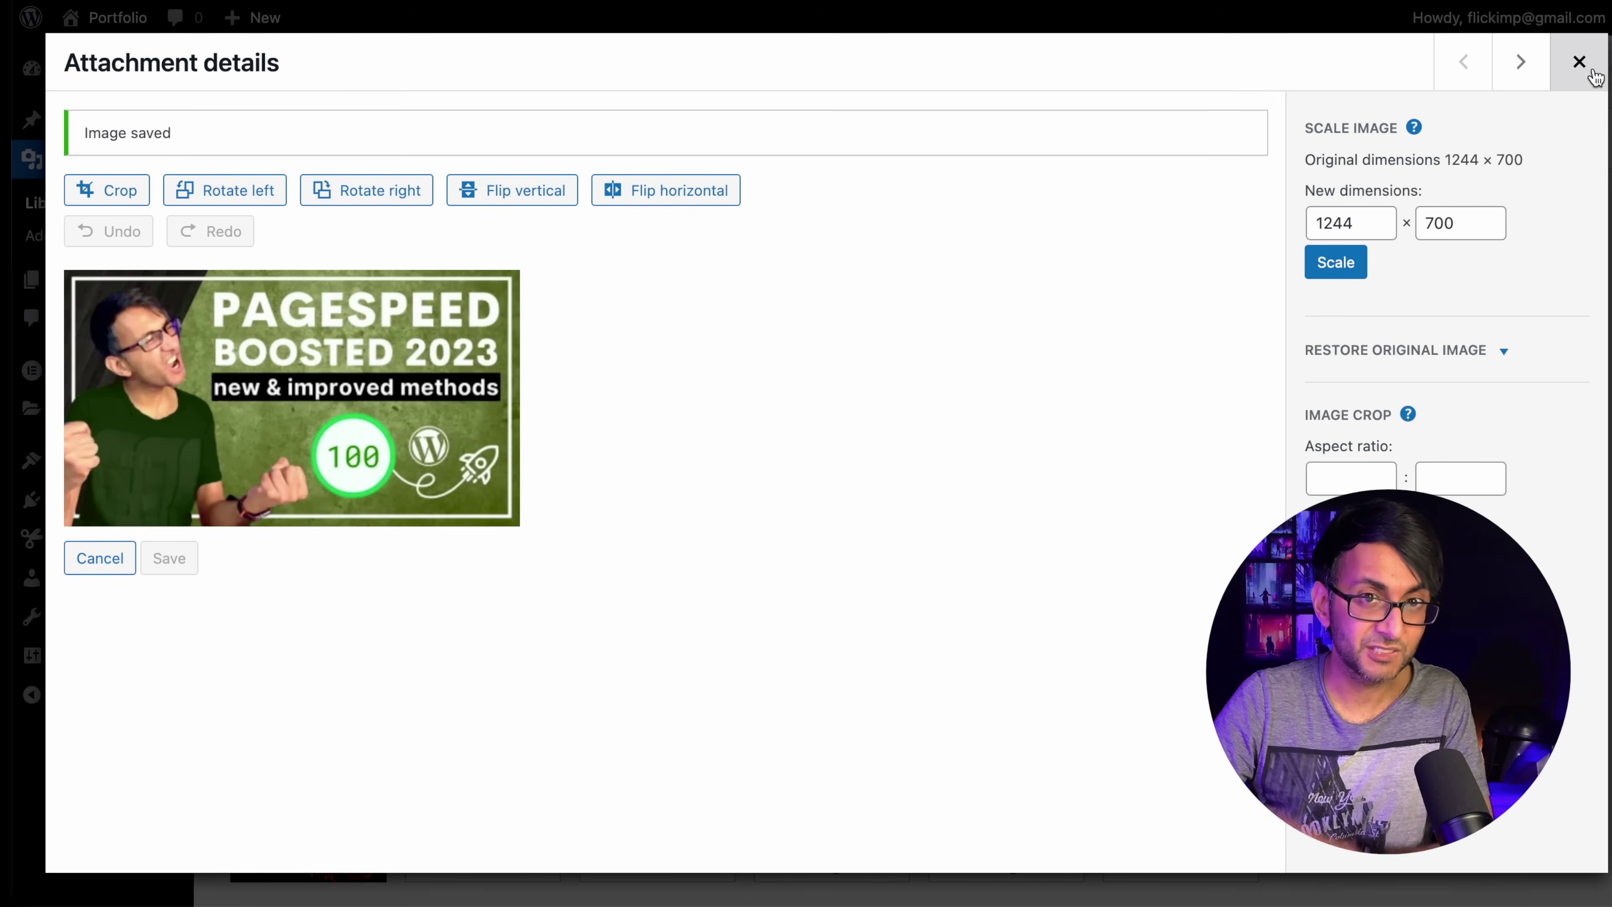
pyautogui.click(1579, 61)
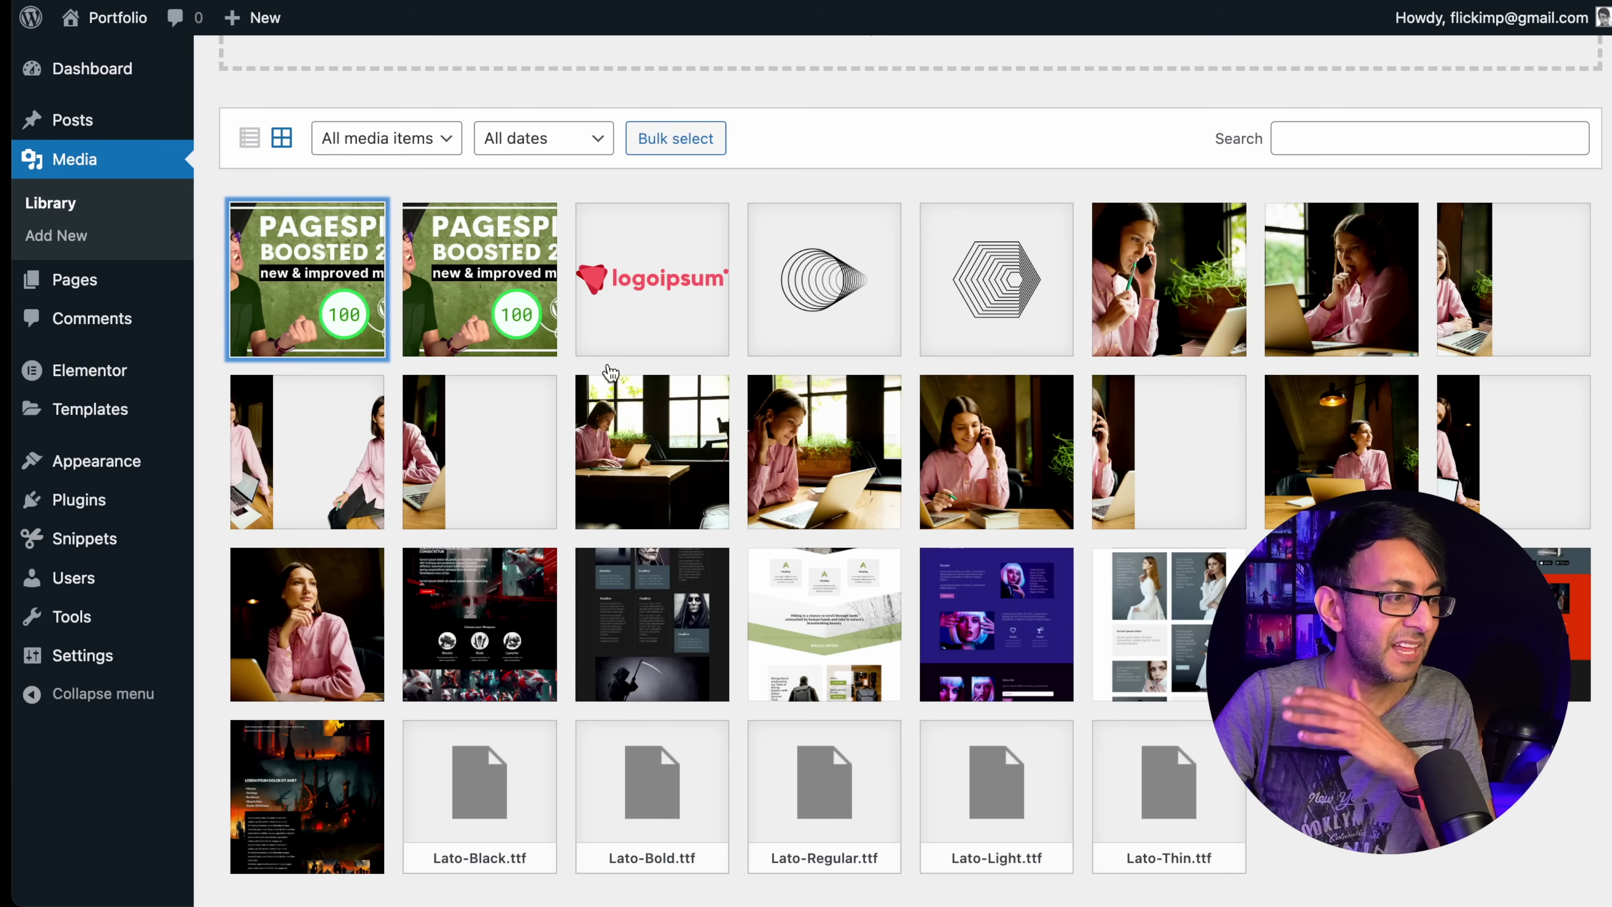
pyautogui.click(348, 277)
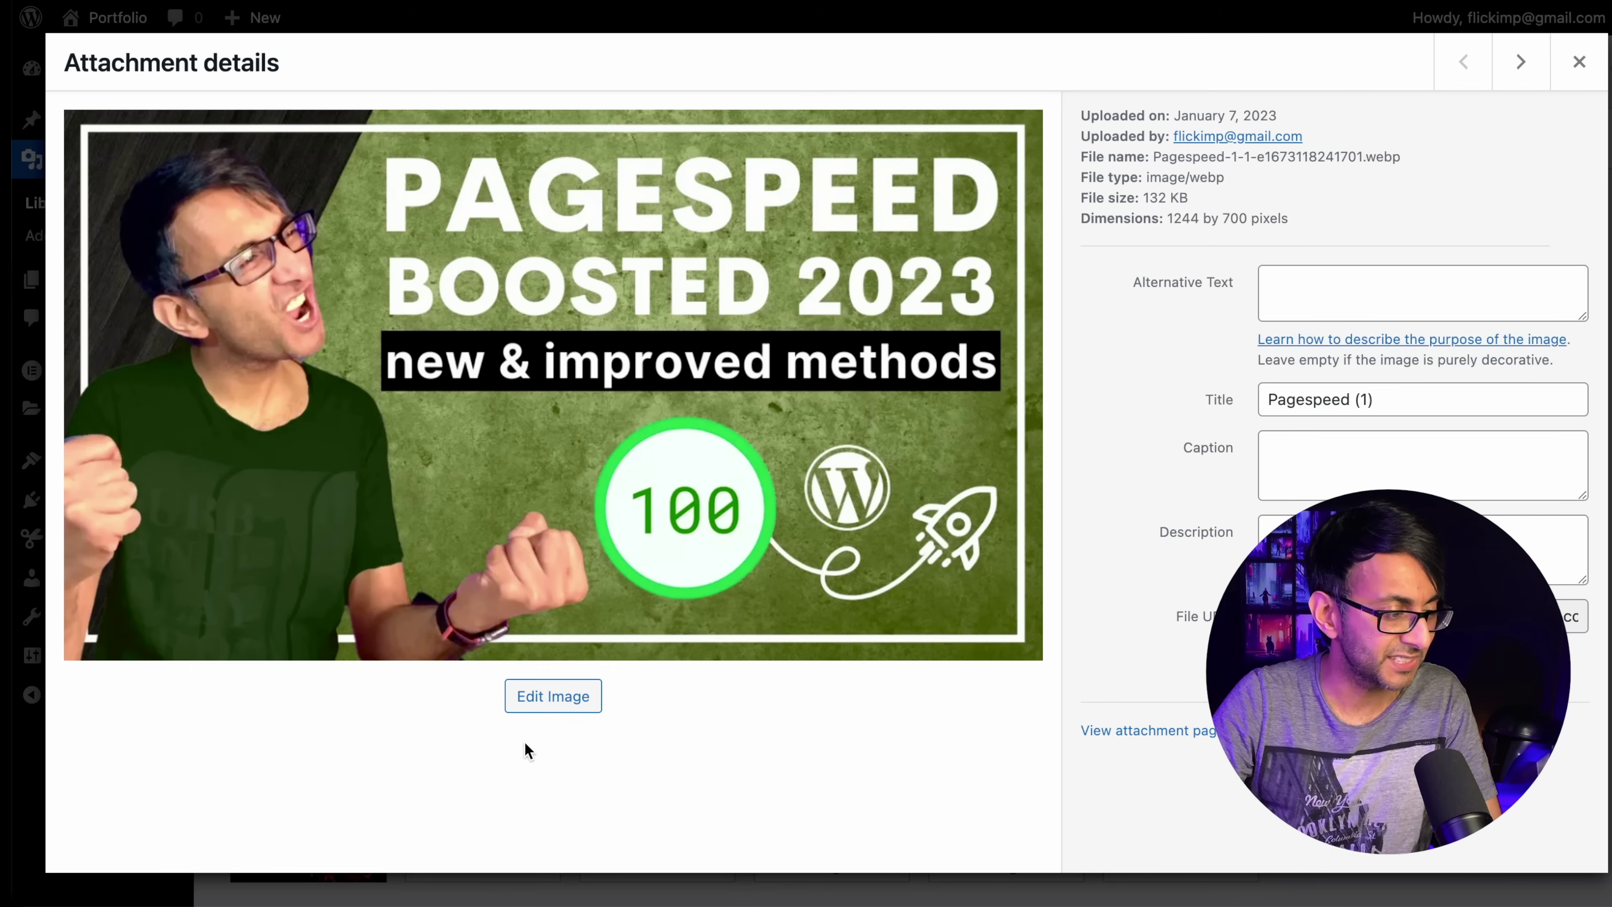
# Crop the Pagespeed image to a 500-pixel-wide portrait over the left person and save it.
pyautogui.click(560, 702)
pyautogui.click(124, 131)
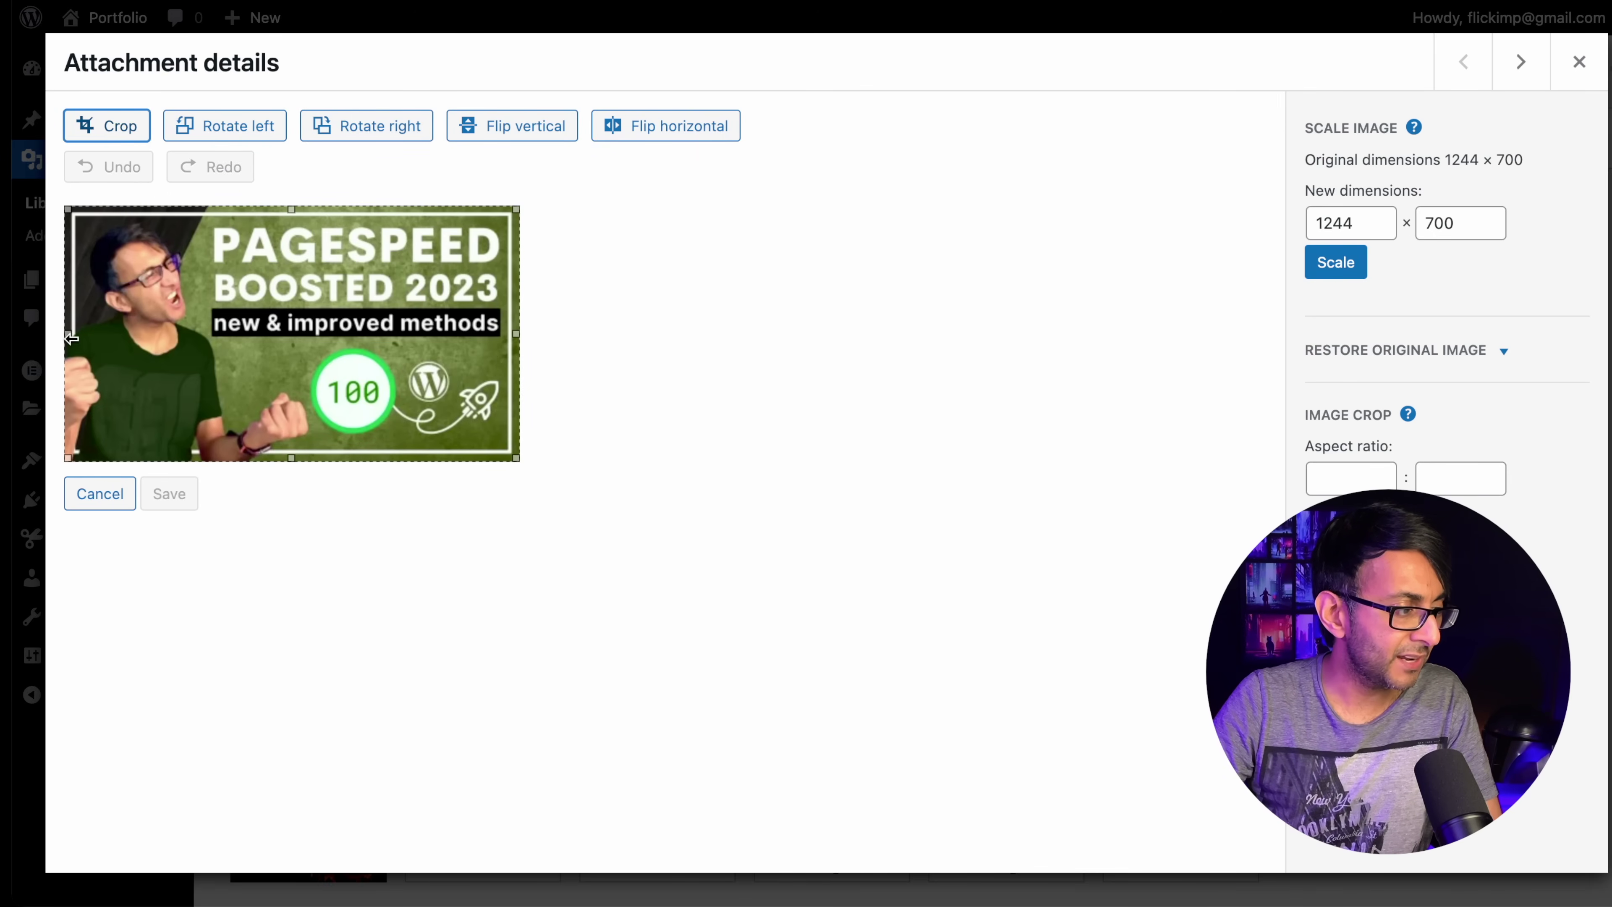
pyautogui.moveTo(68, 334); pyautogui.dragTo(124, 340)
pyautogui.click(1350, 548)
pyautogui.write('500')
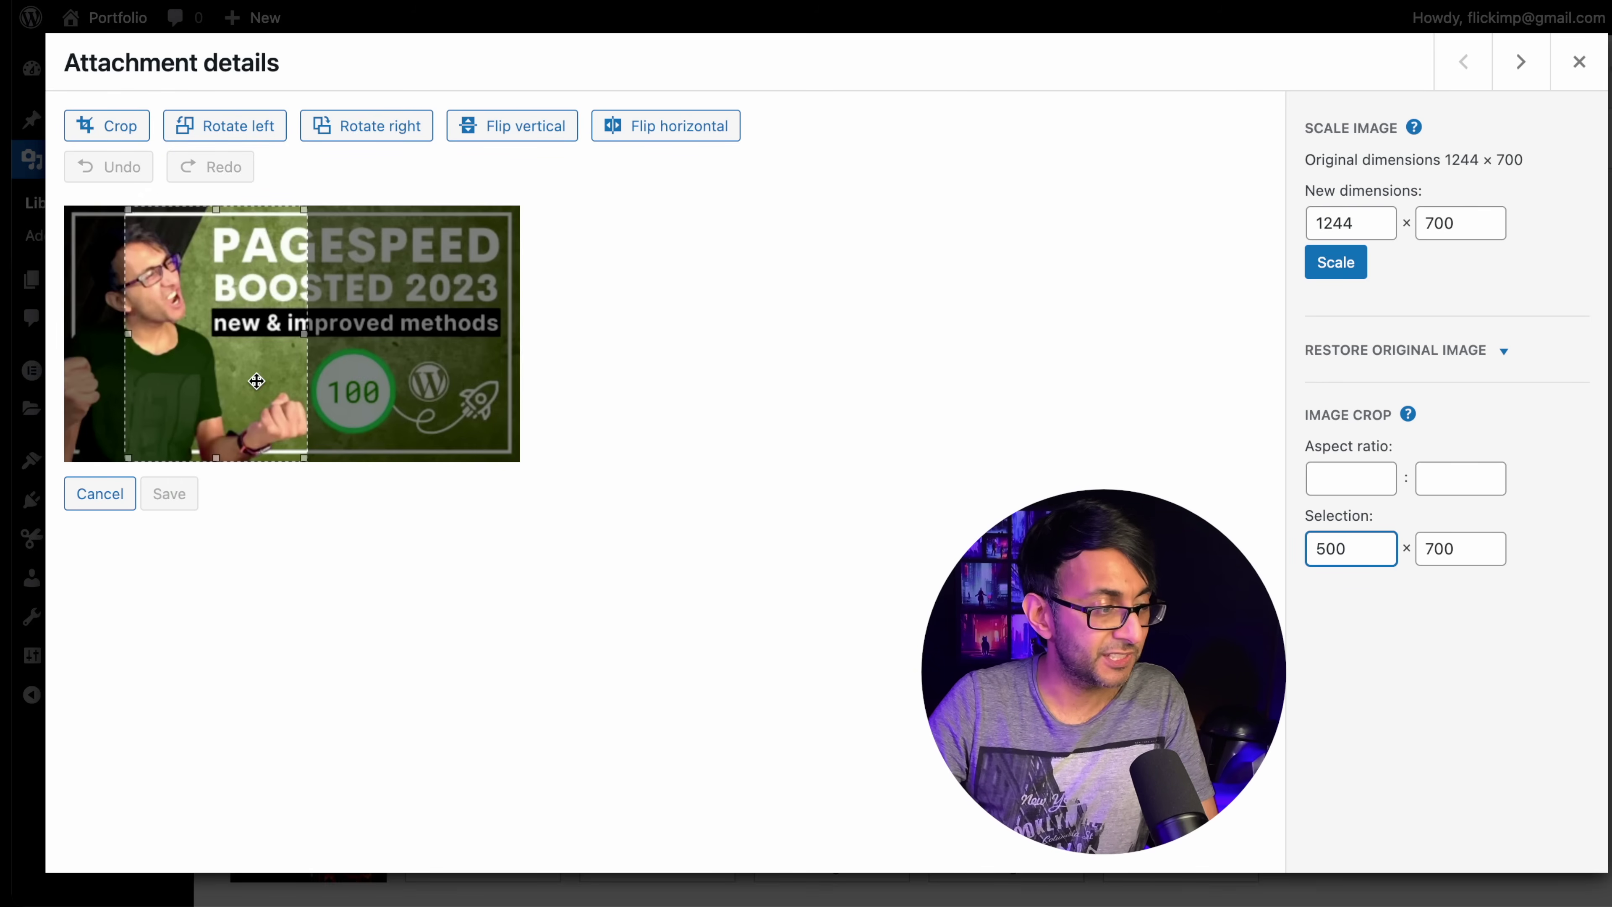
pyautogui.moveTo(257, 380); pyautogui.dragTo(206, 377)
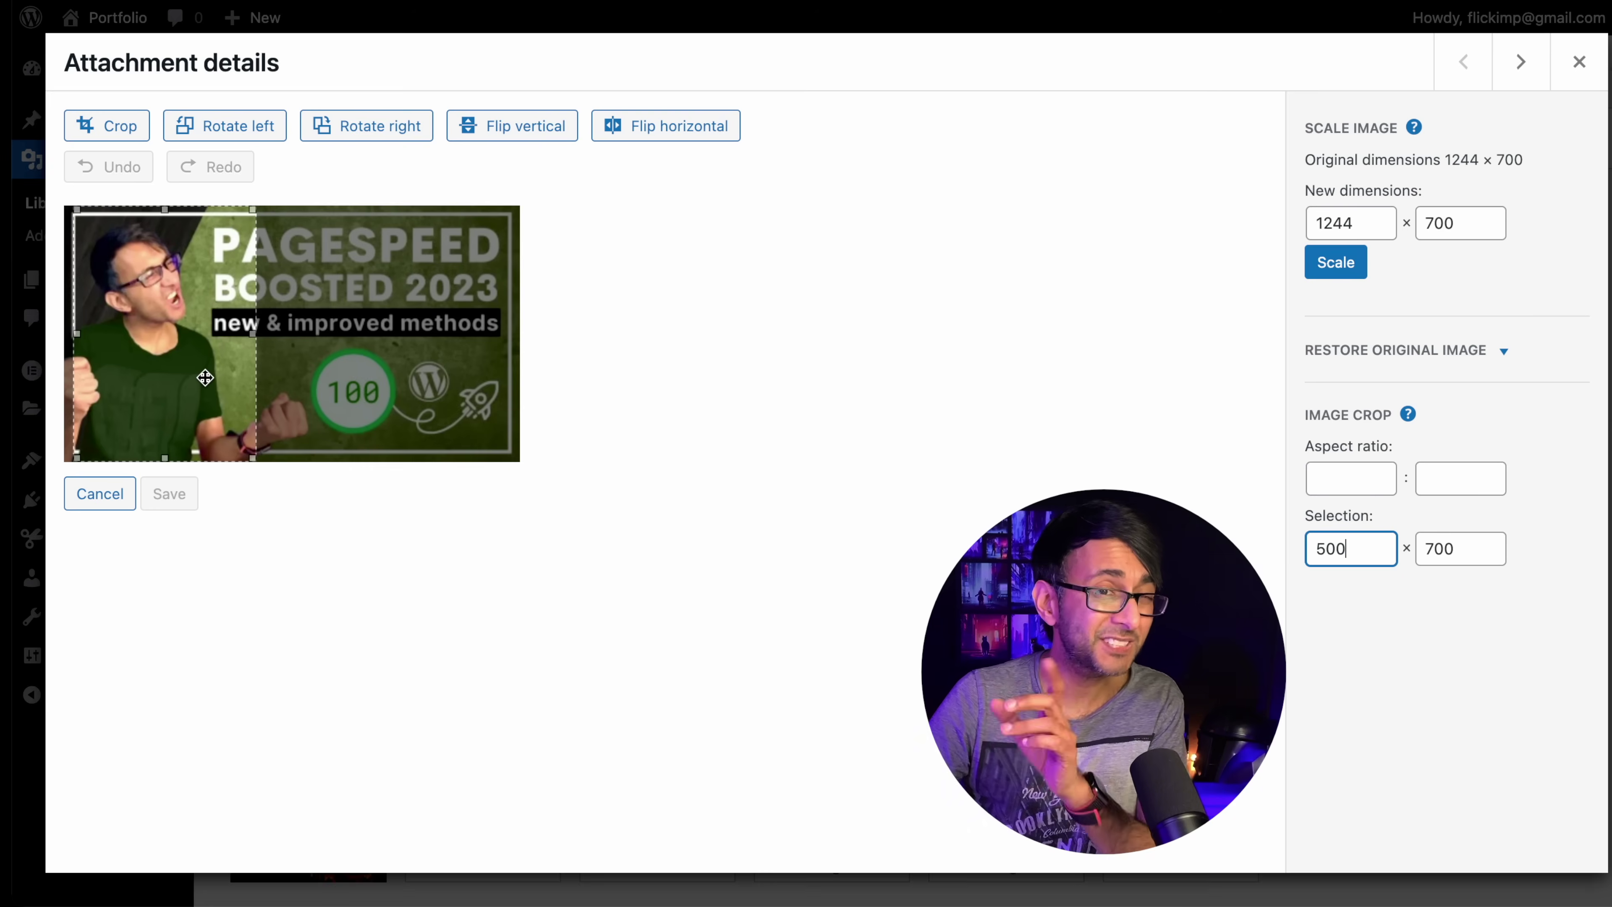
pyautogui.moveTo(206, 377); pyautogui.dragTo(200, 378)
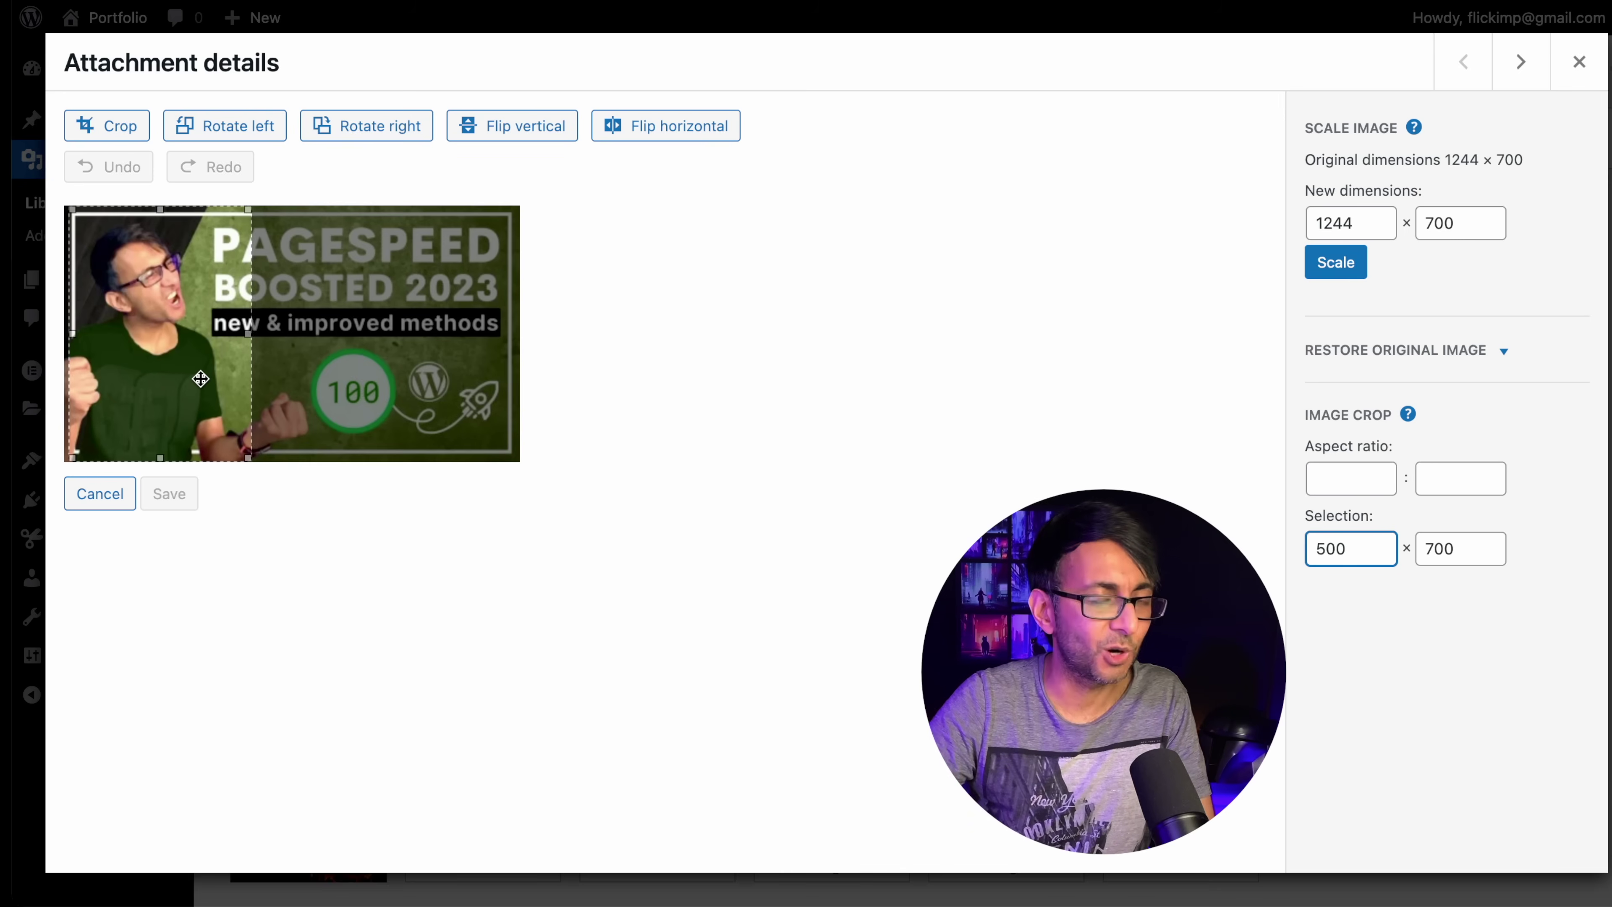
pyautogui.click(116, 129)
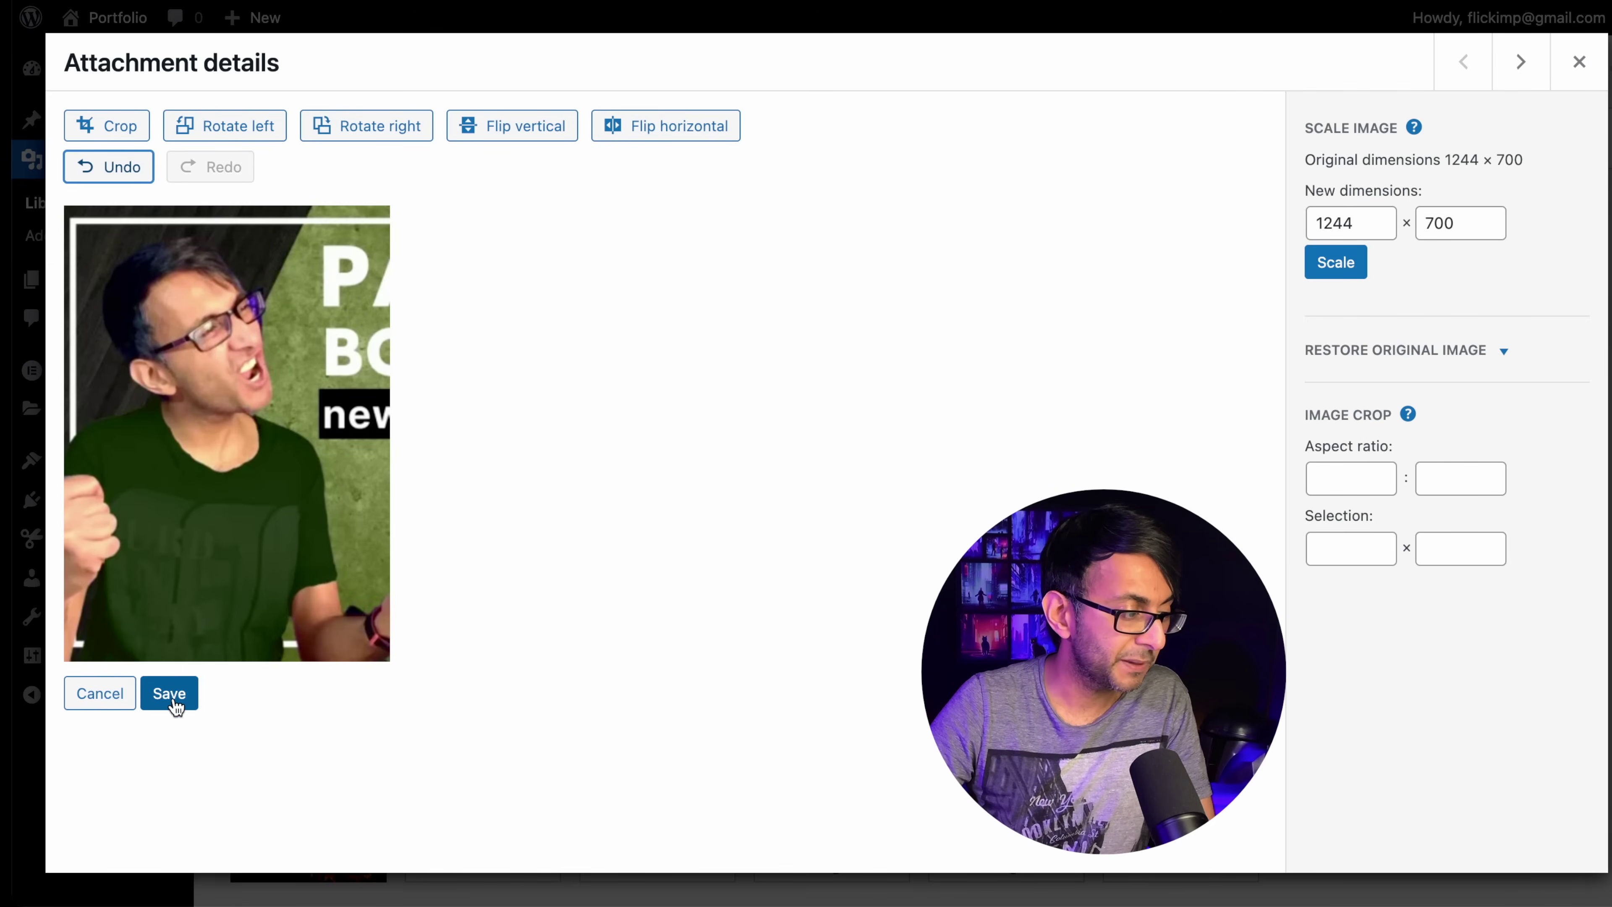
pyautogui.click(171, 693)
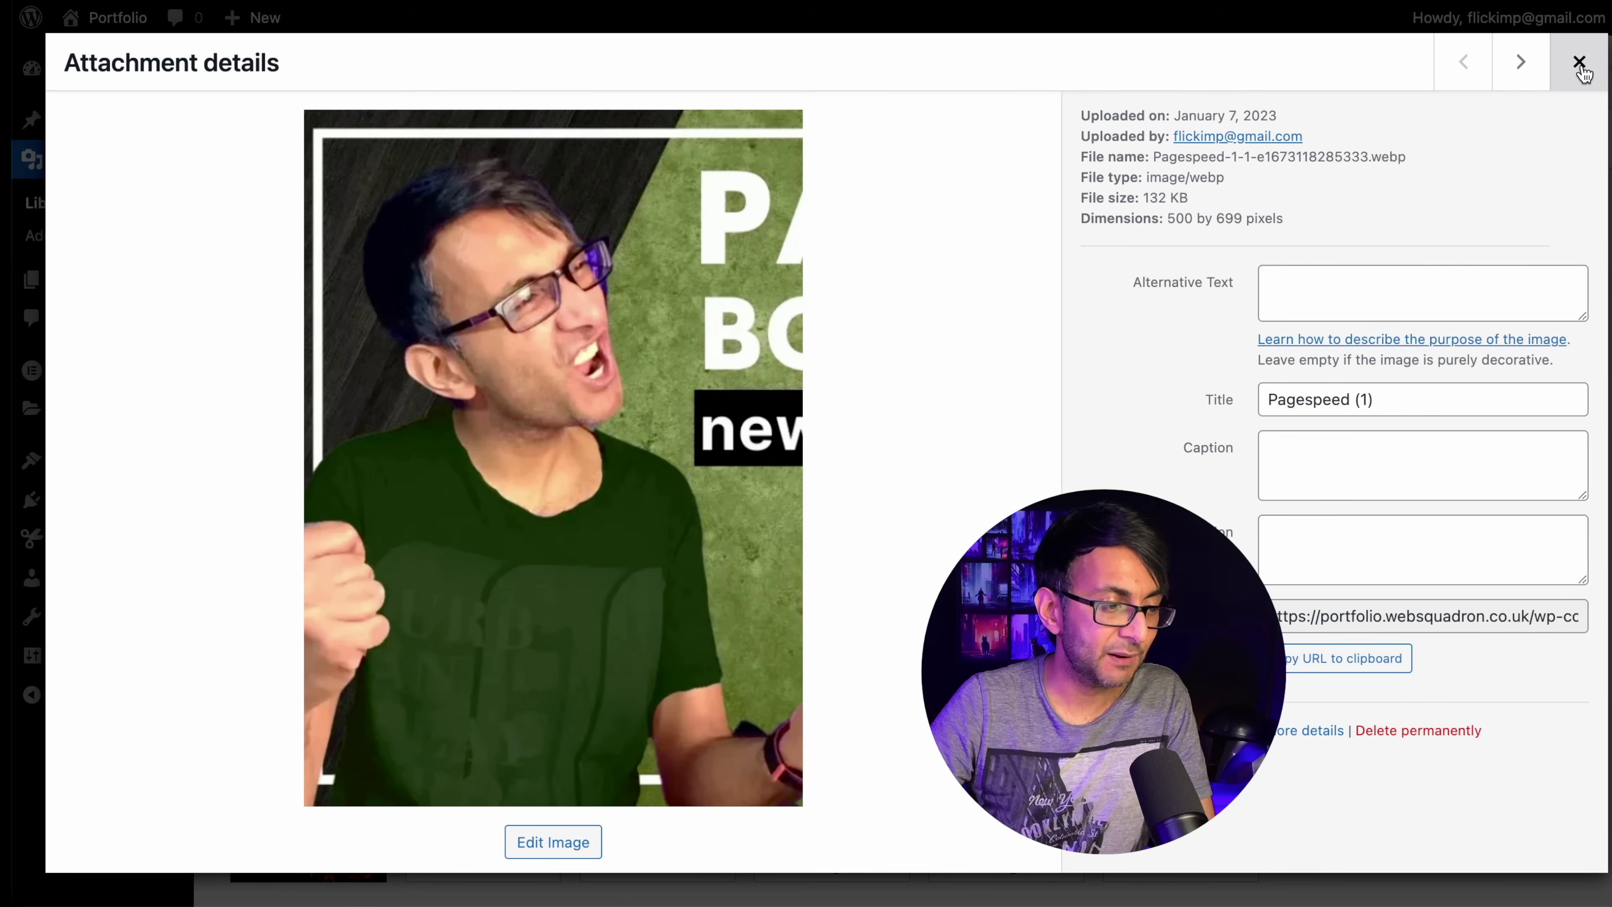
# Compare the original image with the 500 × 699 cropped copy in the media library.
pyautogui.click(1580, 63)
pyautogui.click(478, 317)
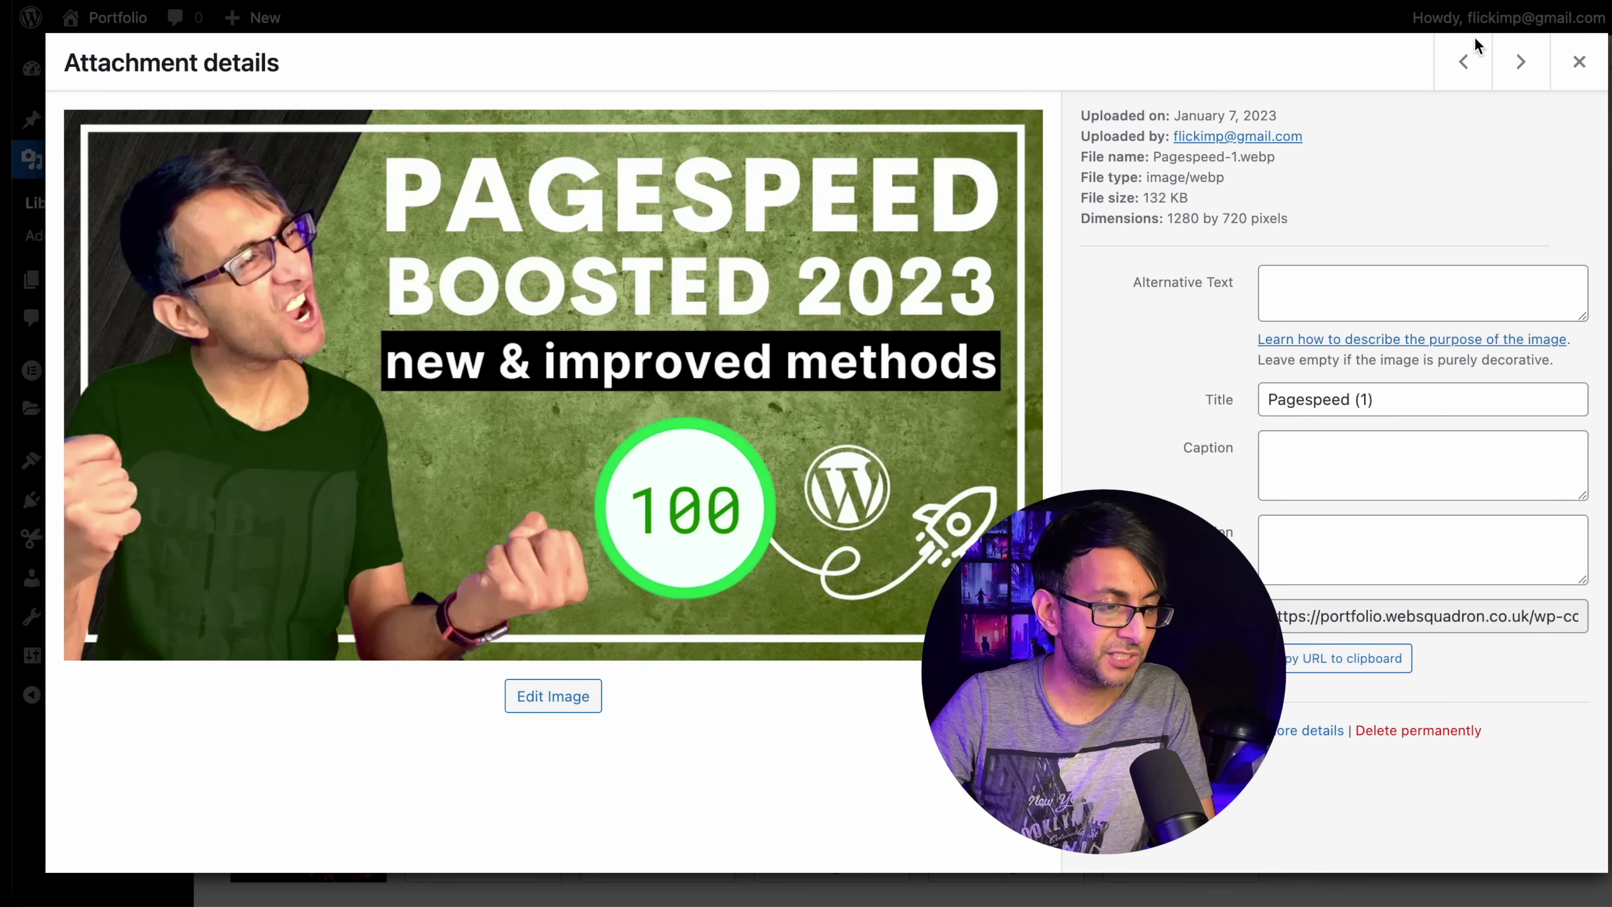
pyautogui.click(1463, 64)
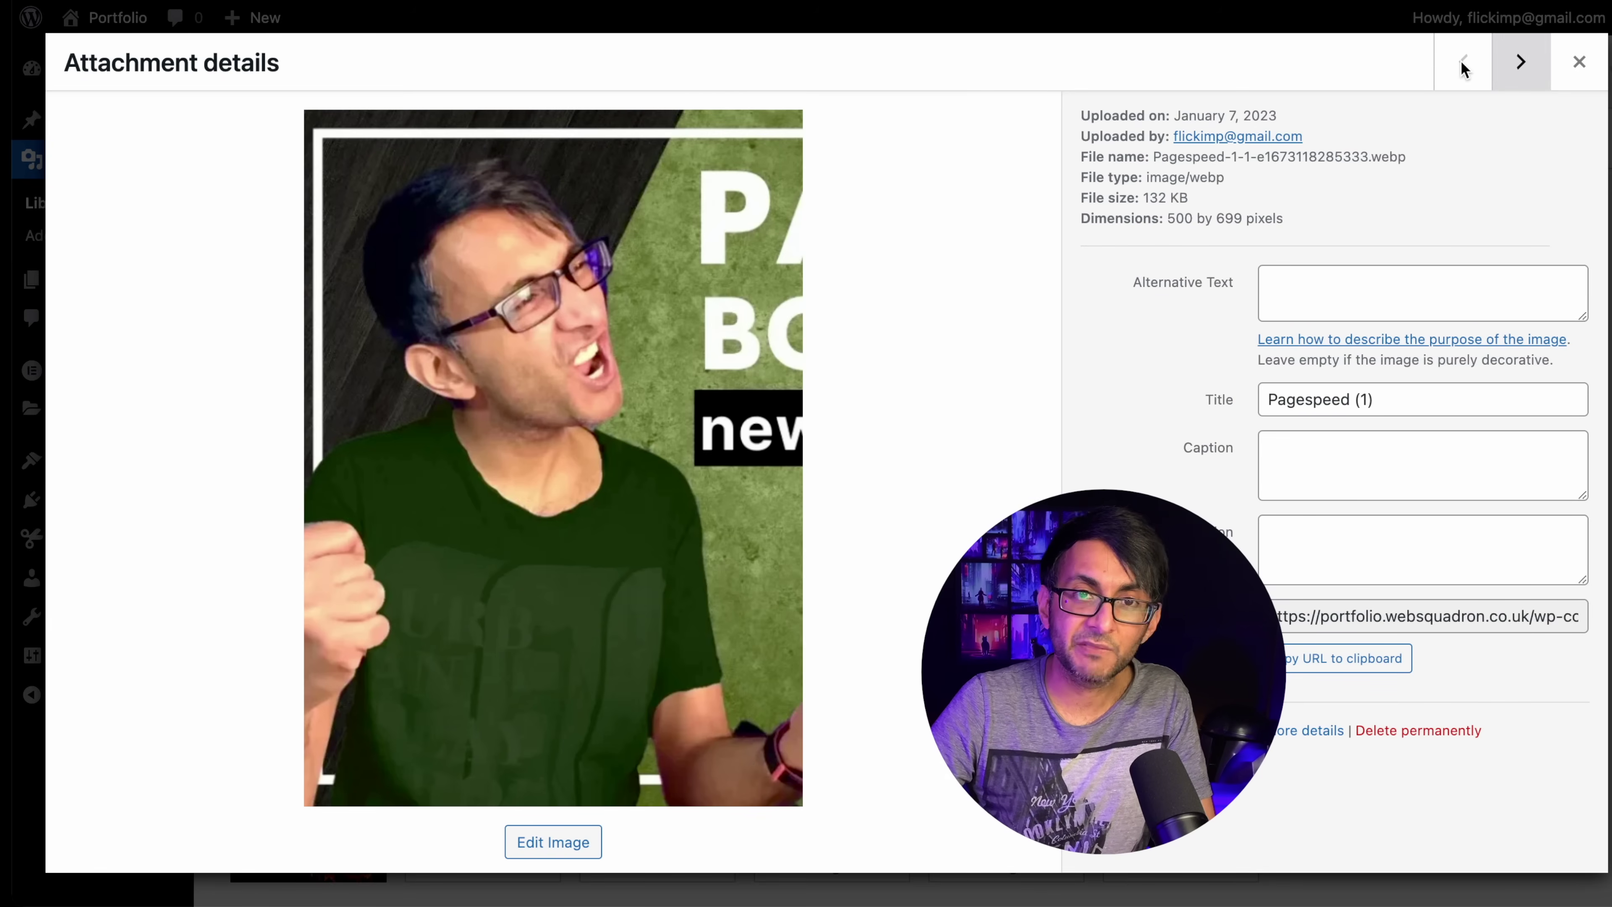
pyautogui.click(1577, 62)
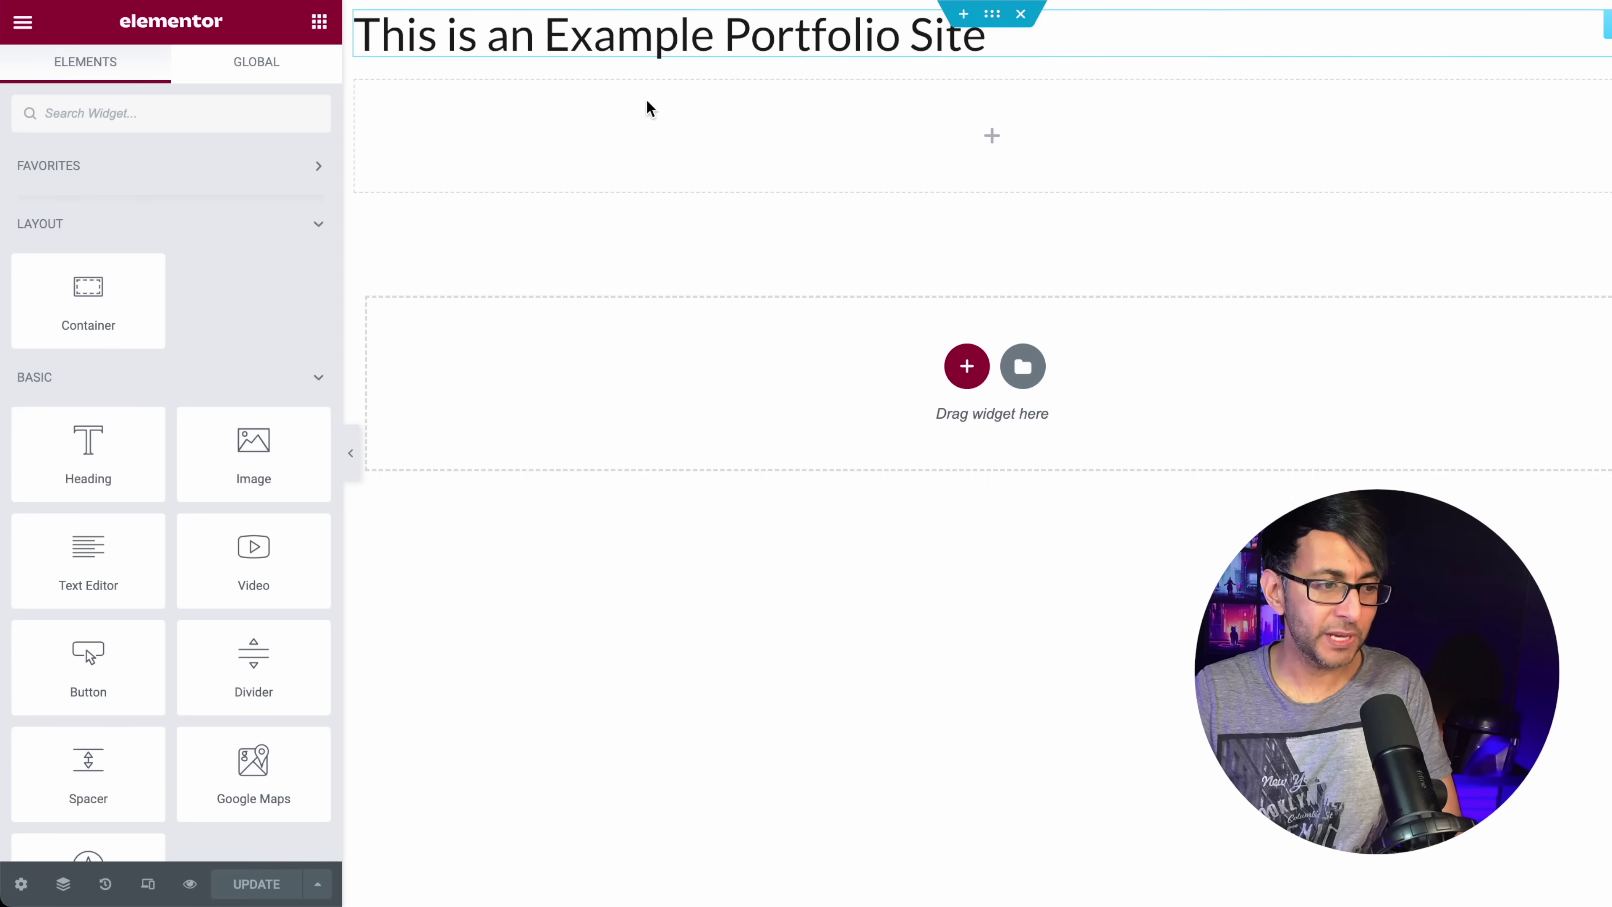
# Select the 'This is an Example Portfolio Site' heading to show its content settings.
pyautogui.click(786, 56)
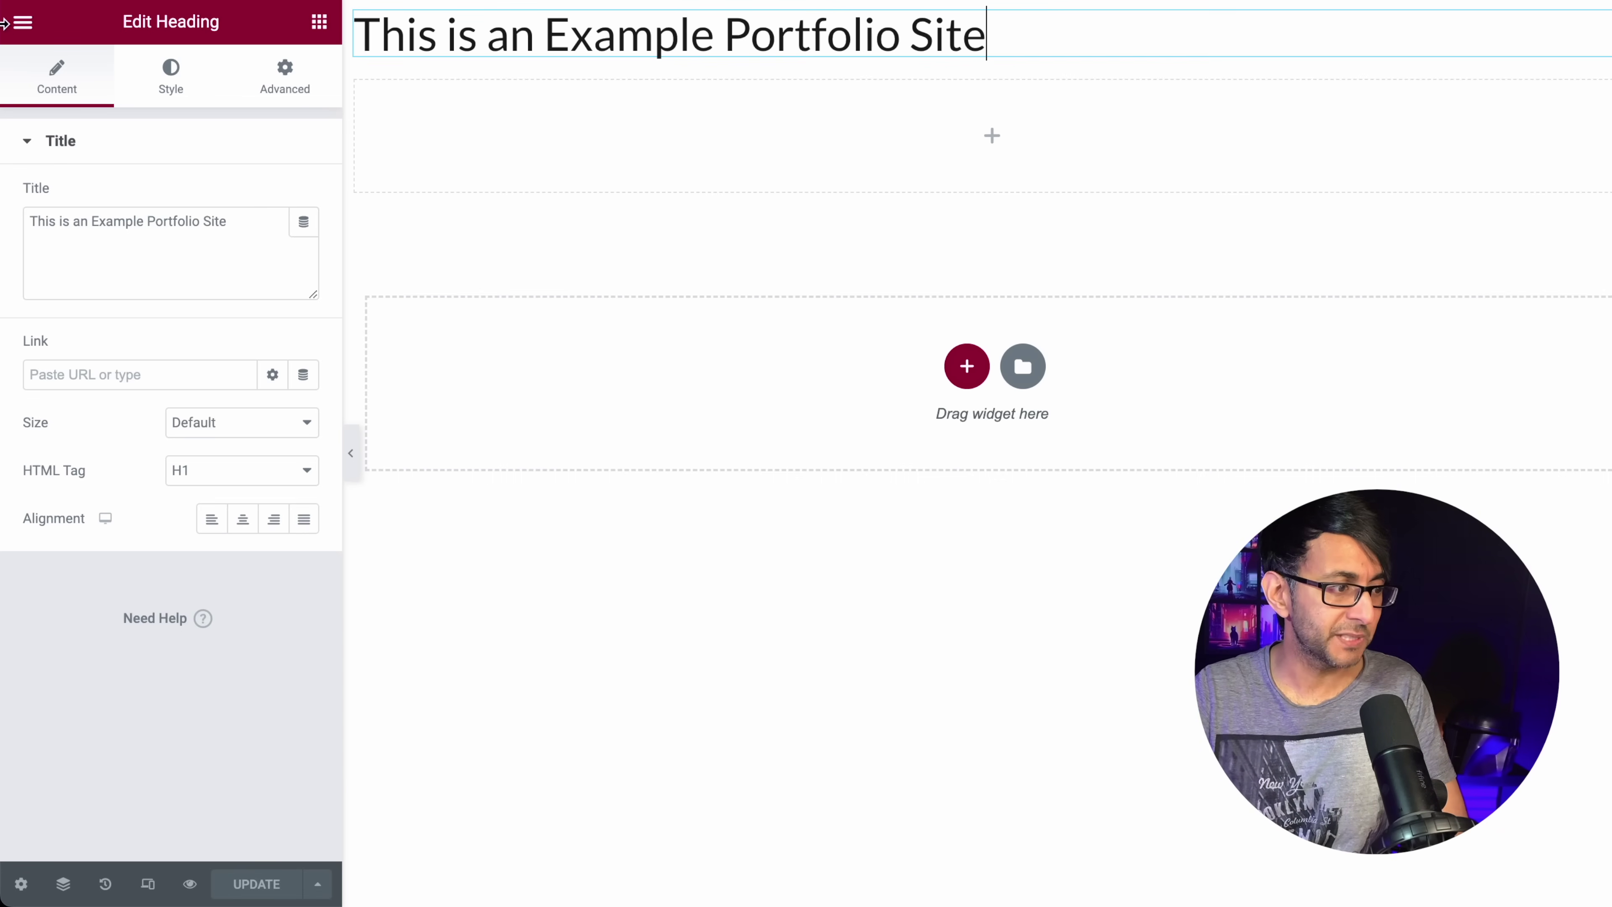
# Check Lato as the Primary global font in Site Settings, then preview the page at mobile size.
pyautogui.click(22, 22)
pyautogui.click(89, 125)
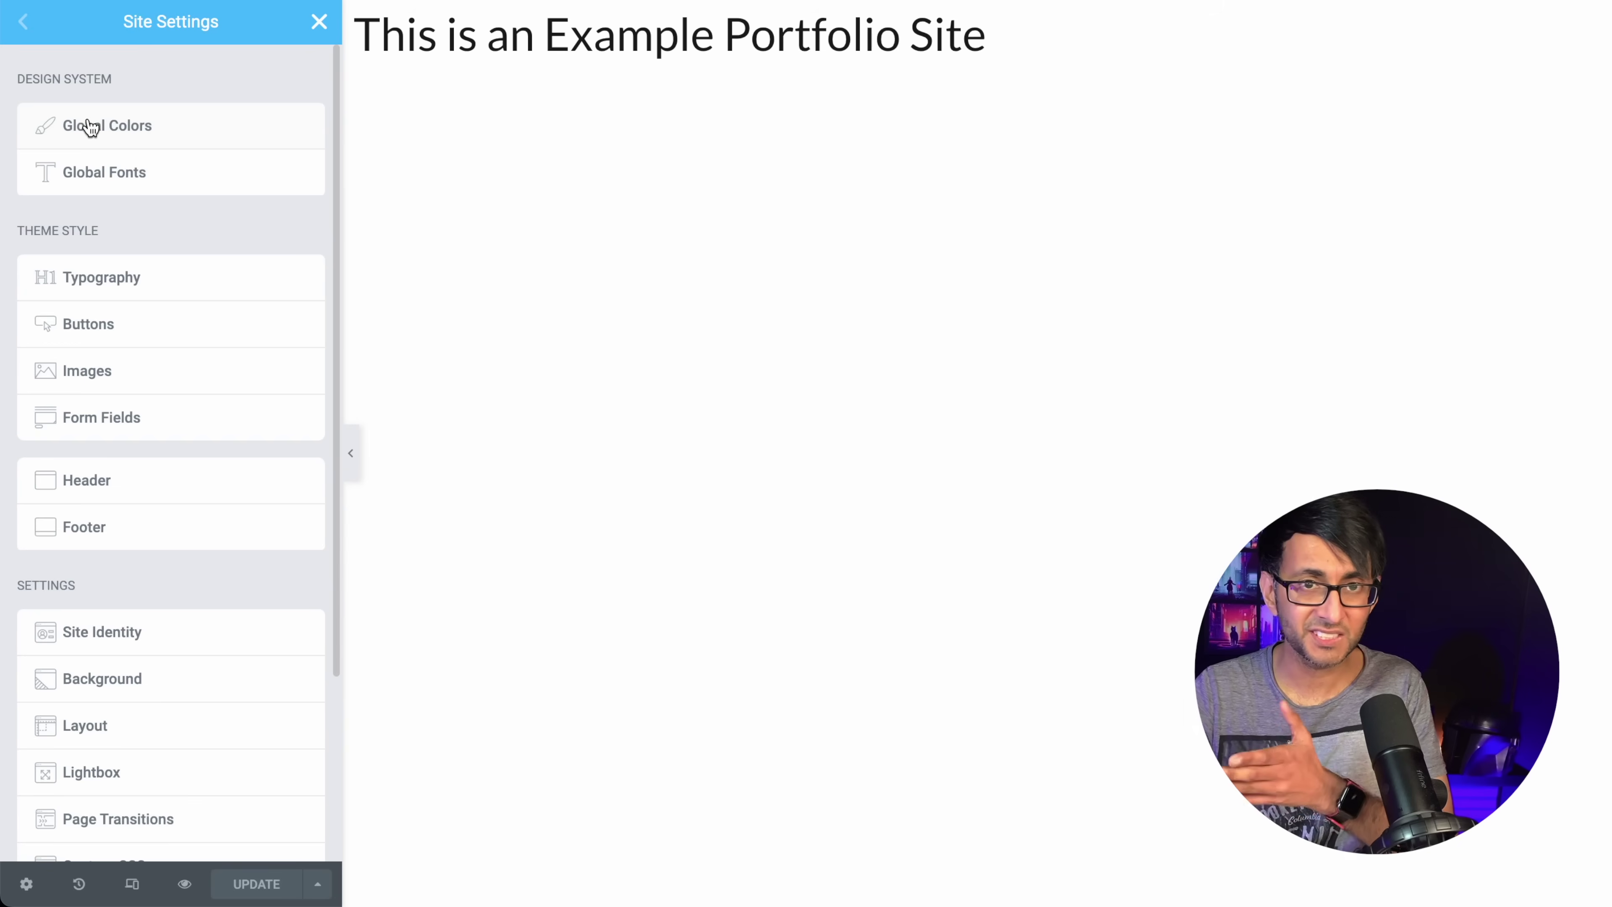
pyautogui.click(169, 172)
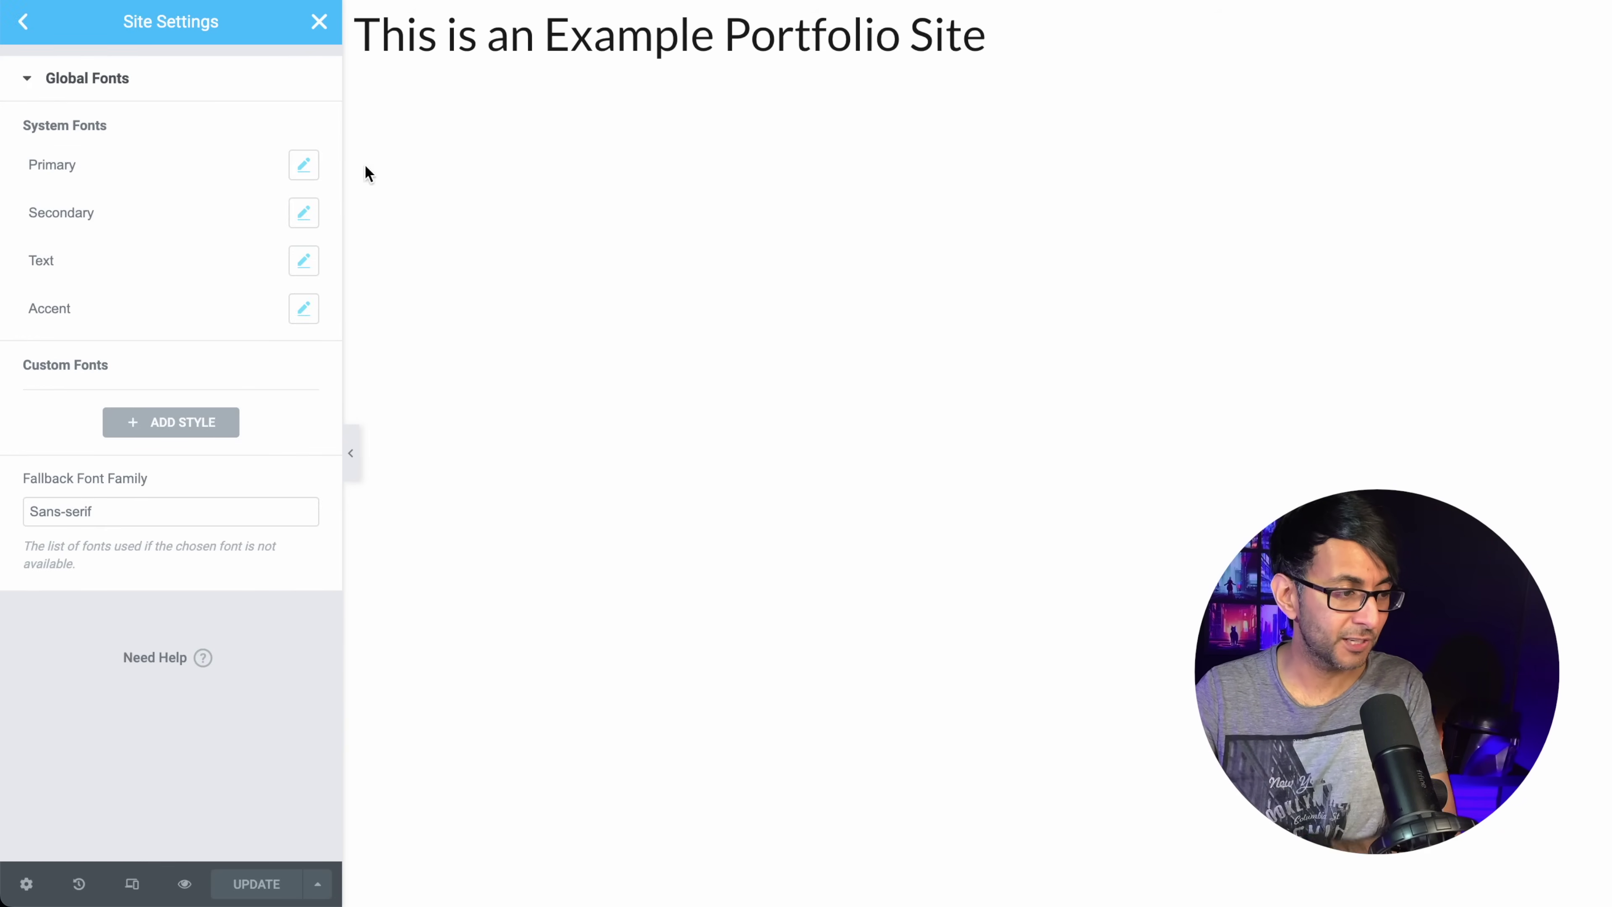
pyautogui.click(303, 166)
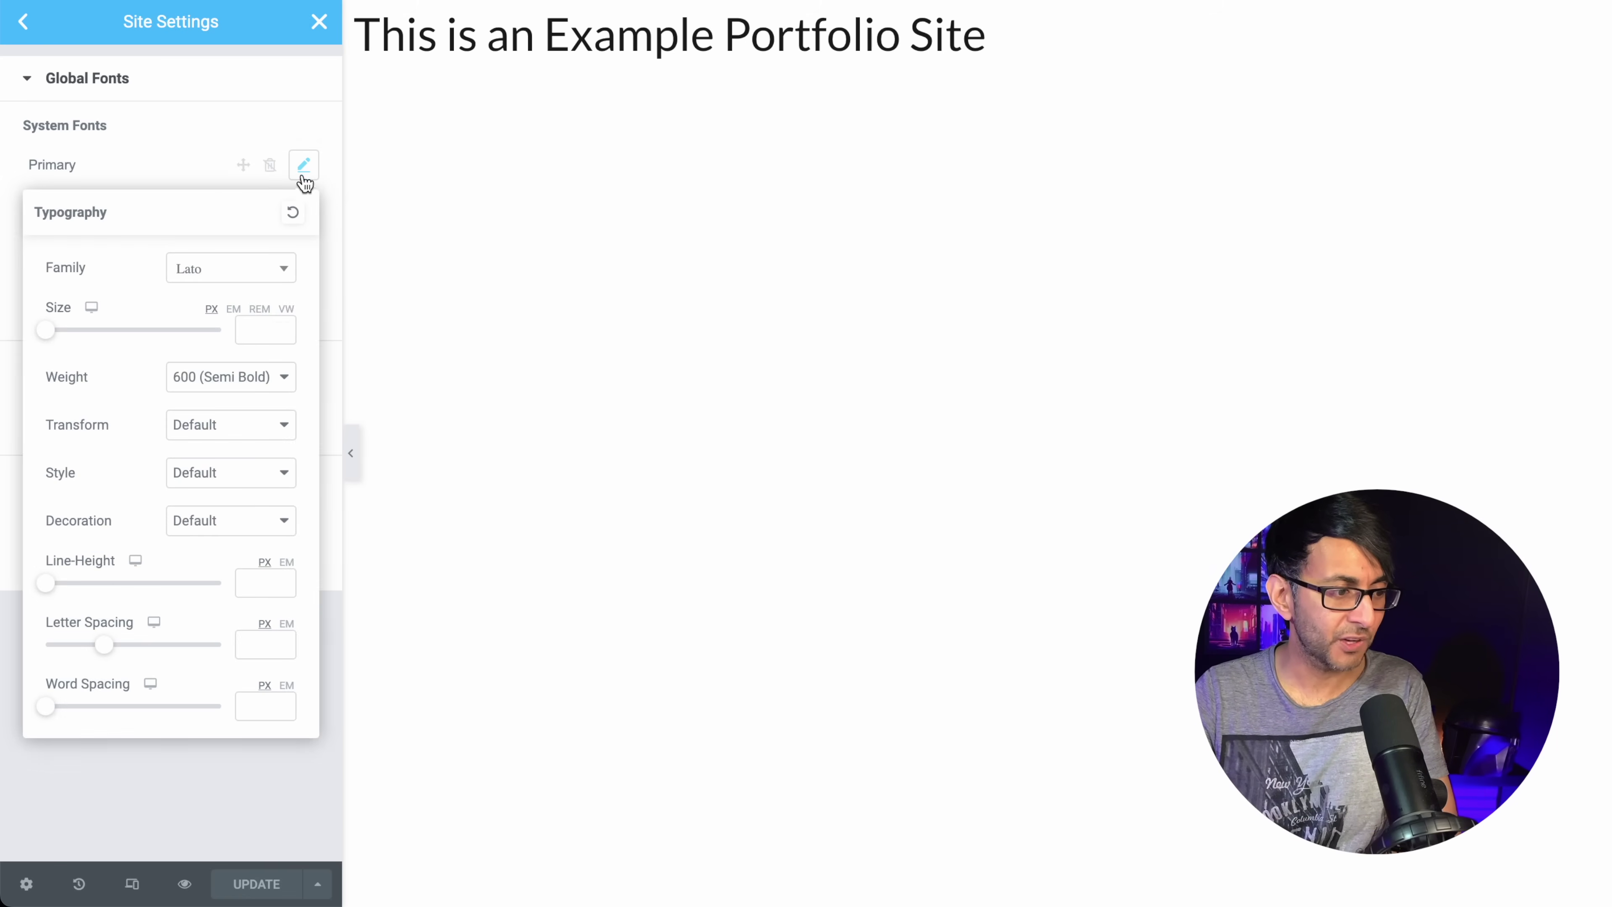
pyautogui.click(270, 279)
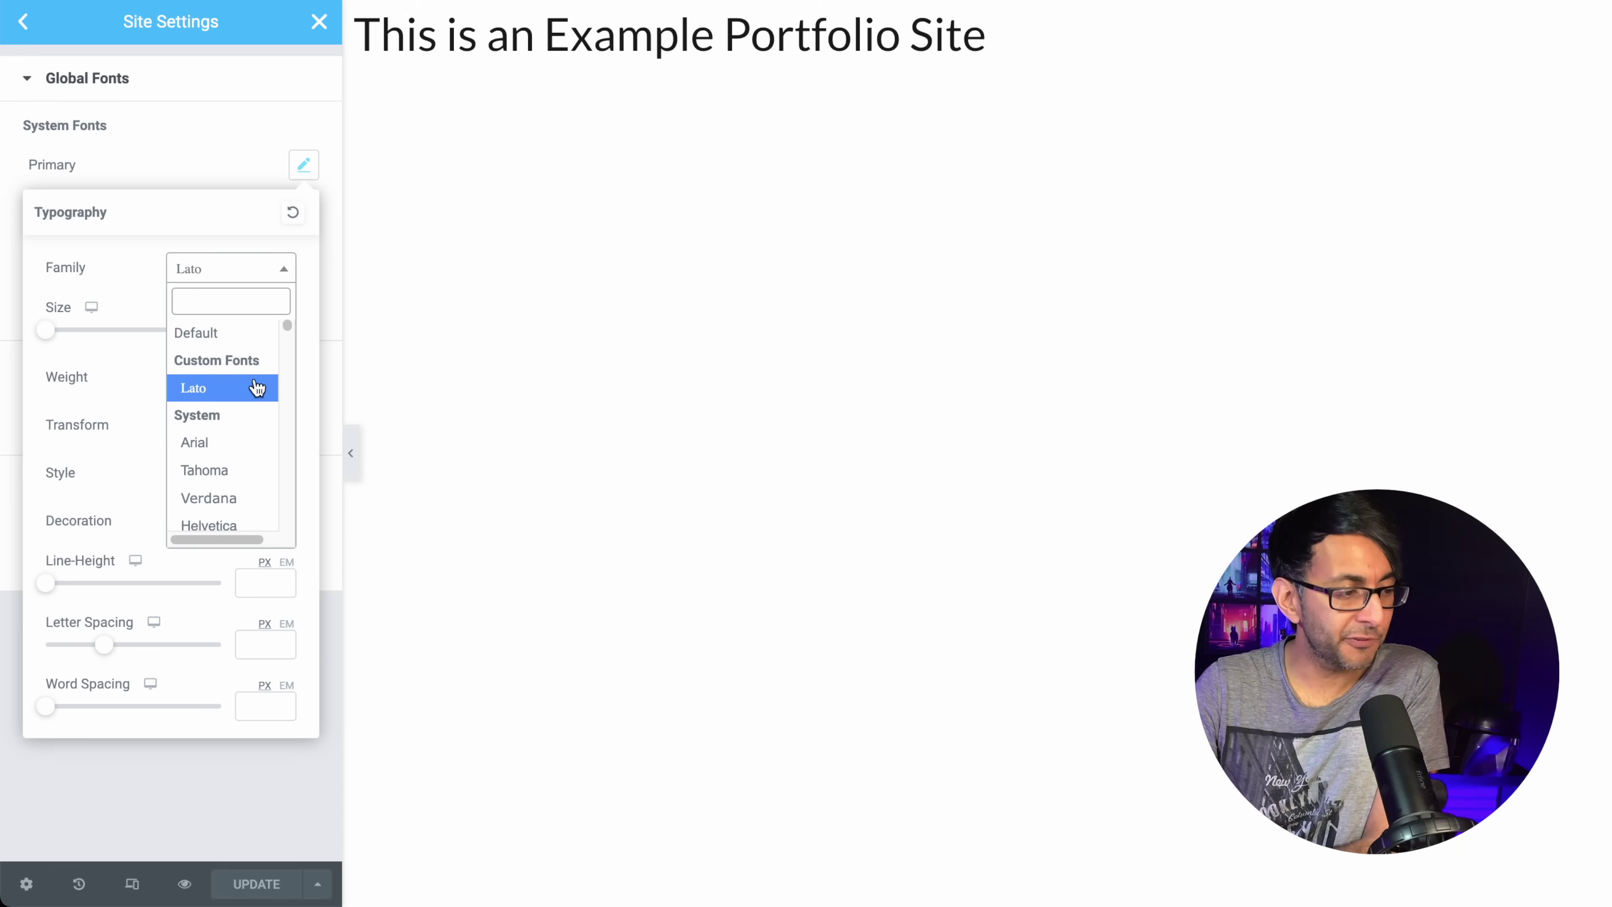
pyautogui.click(379, 226)
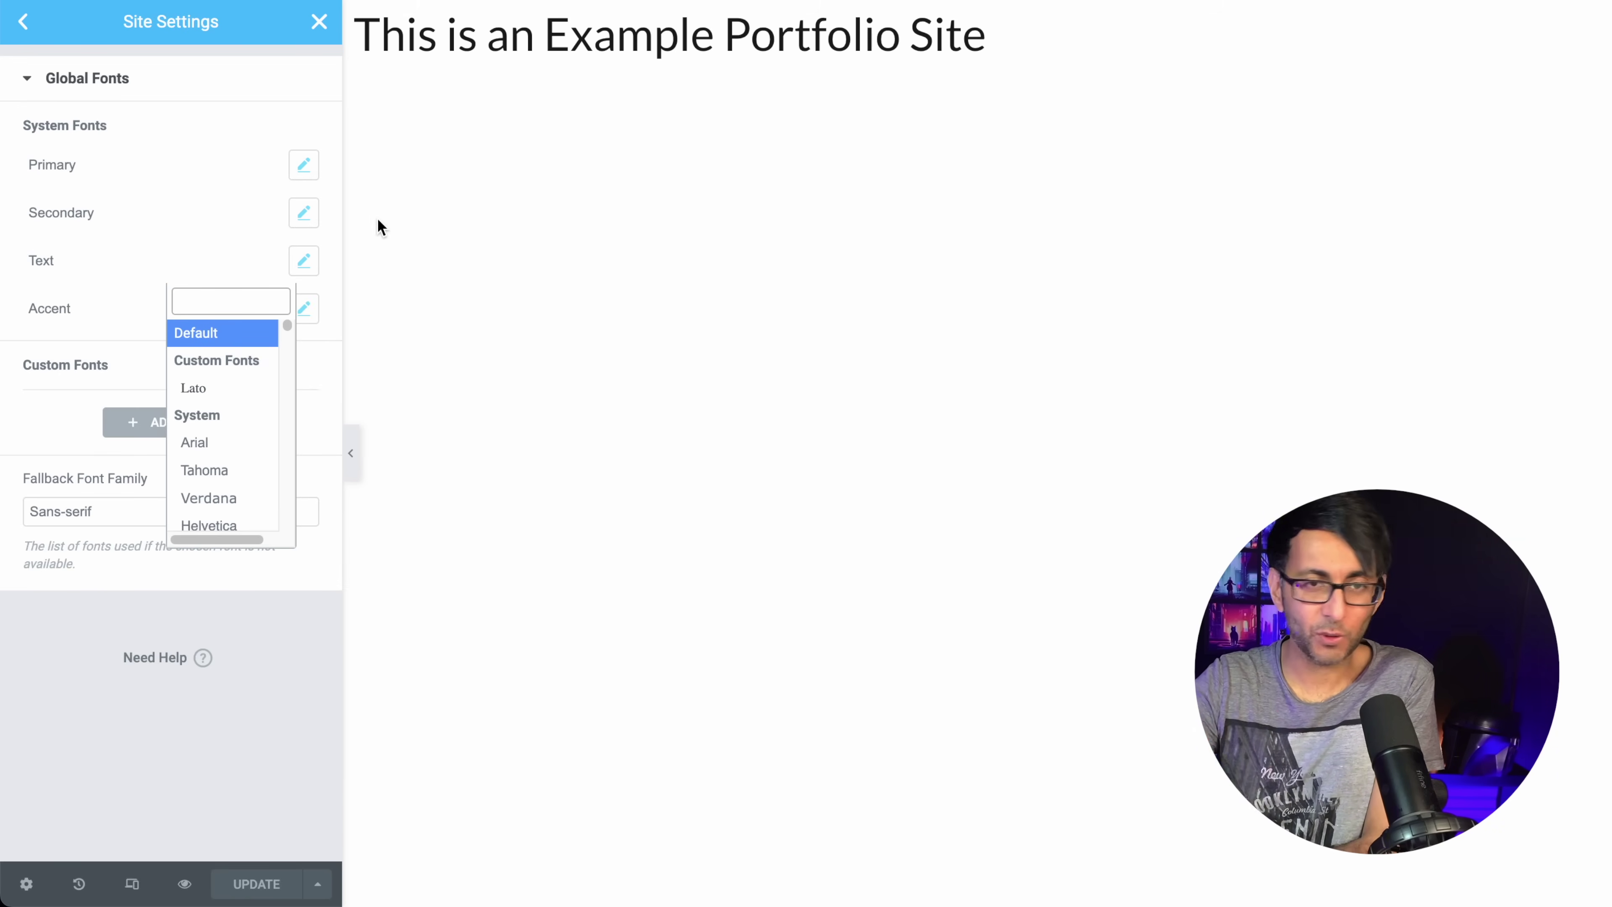
pyautogui.click(131, 884)
pyautogui.click(928, 26)
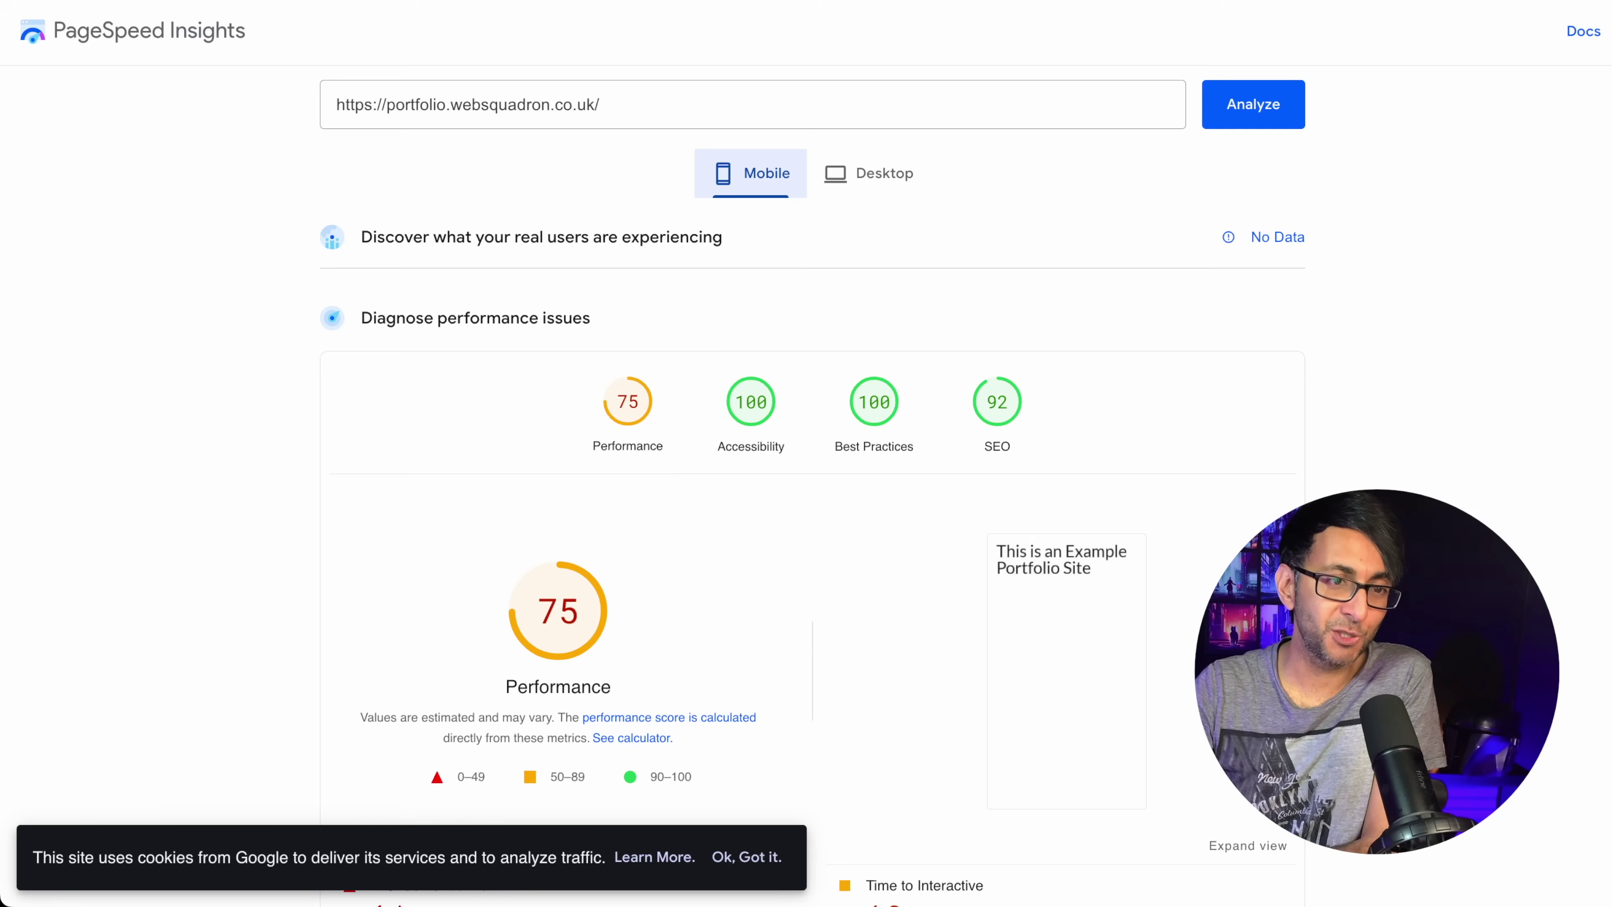
# Compare the site's mobile Performance score of 75 with the desktop score of 91.
pyautogui.scroll(-2, 719, 558)
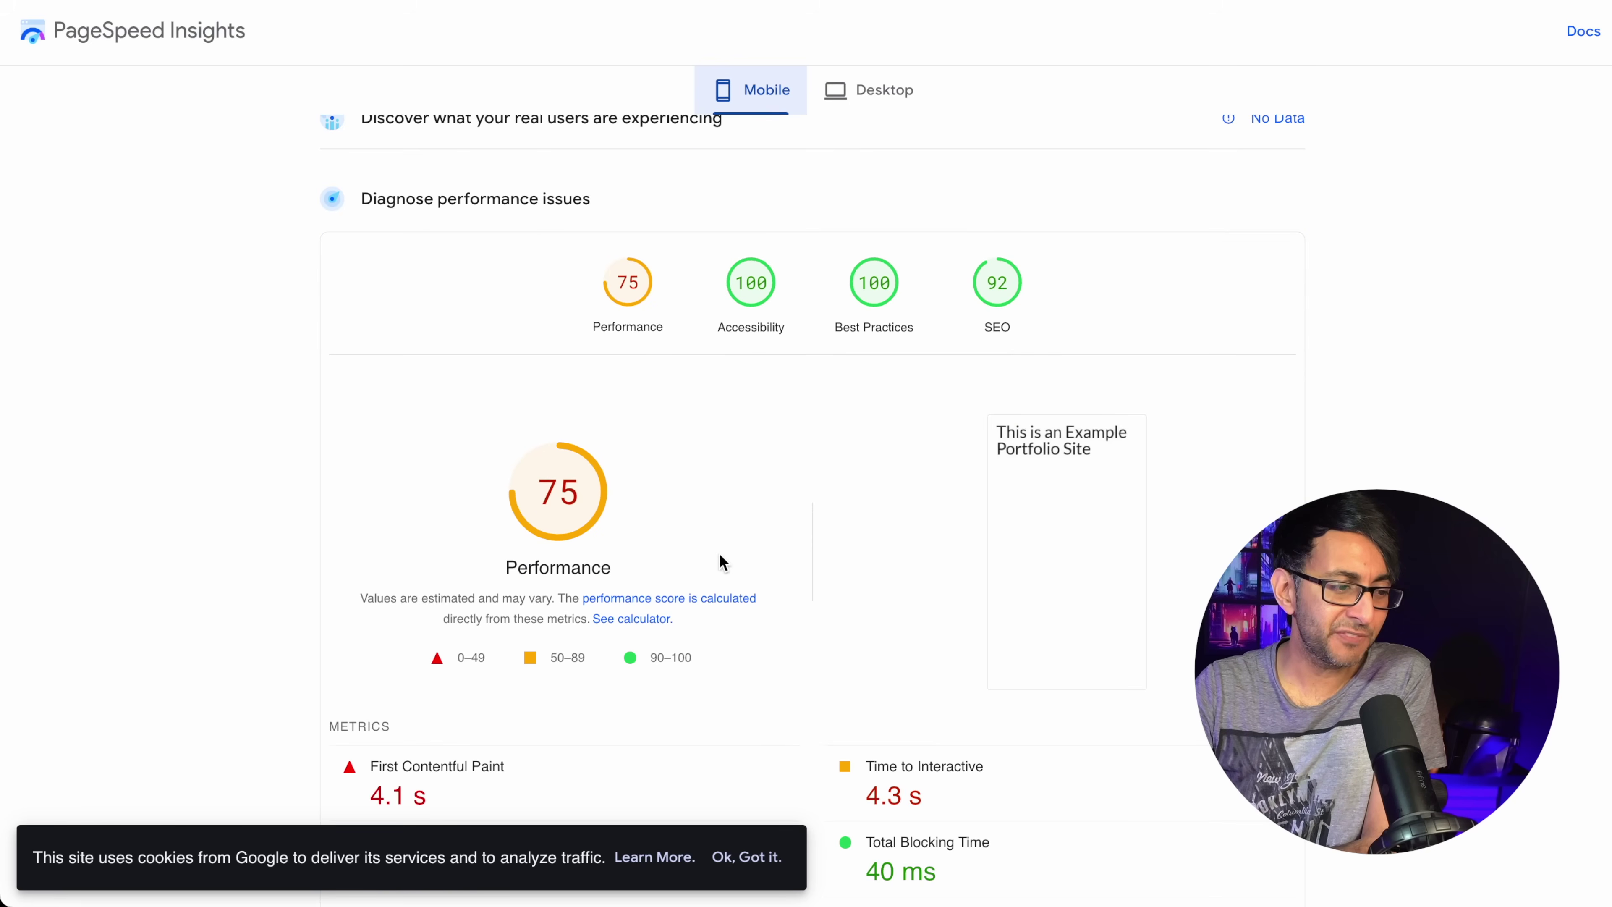
pyautogui.click(875, 104)
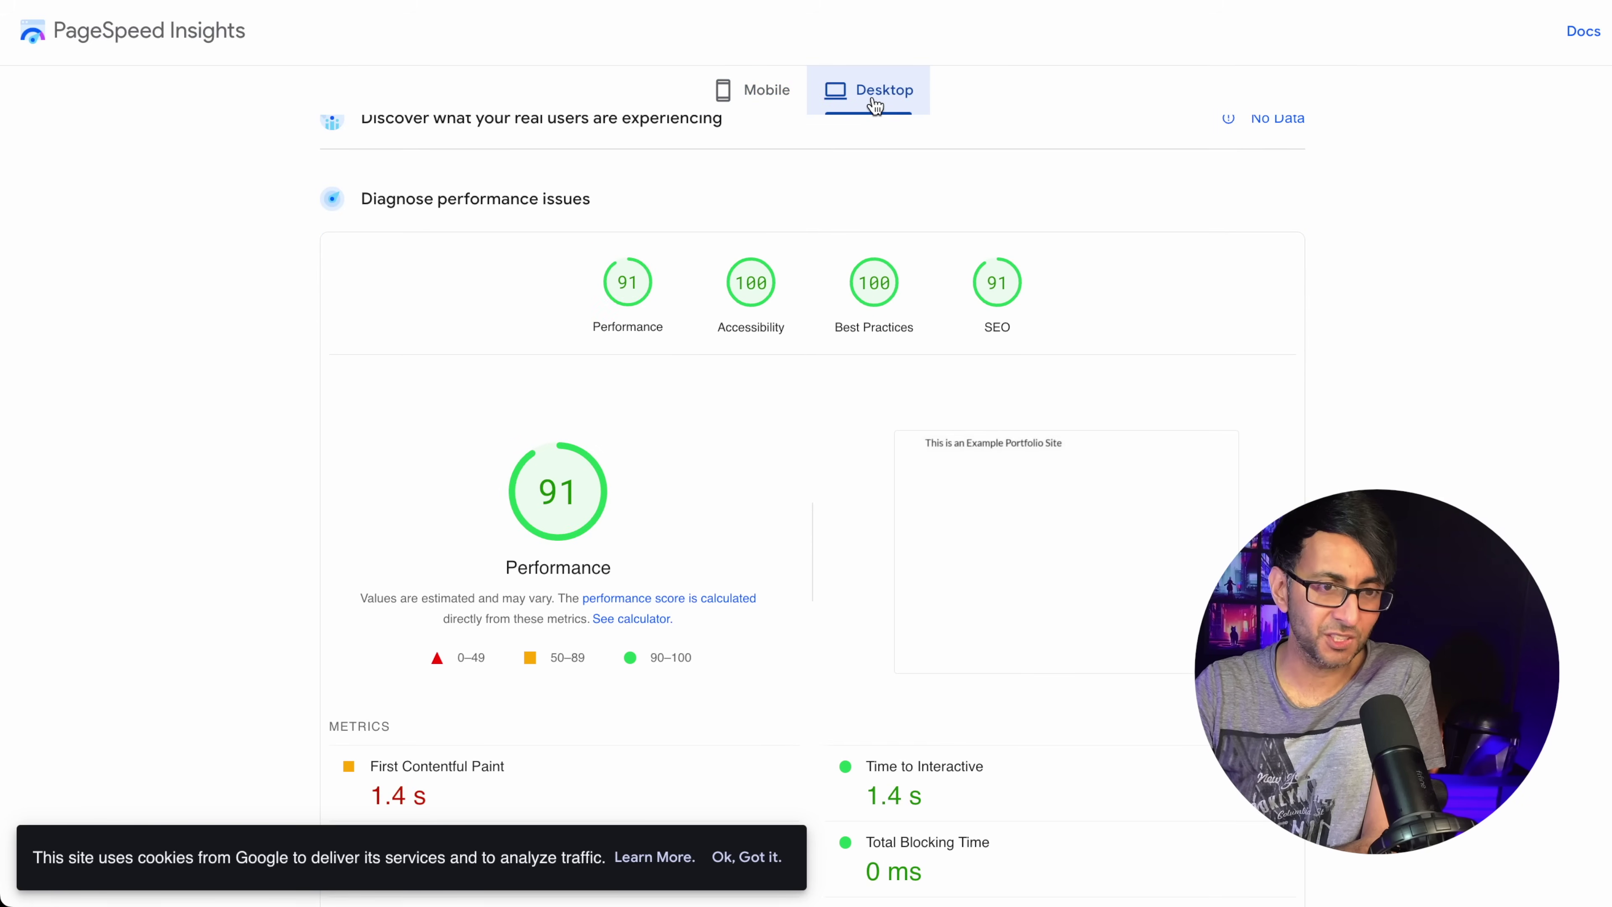
pyautogui.click(768, 96)
pyautogui.scroll(-9, 907, 570)
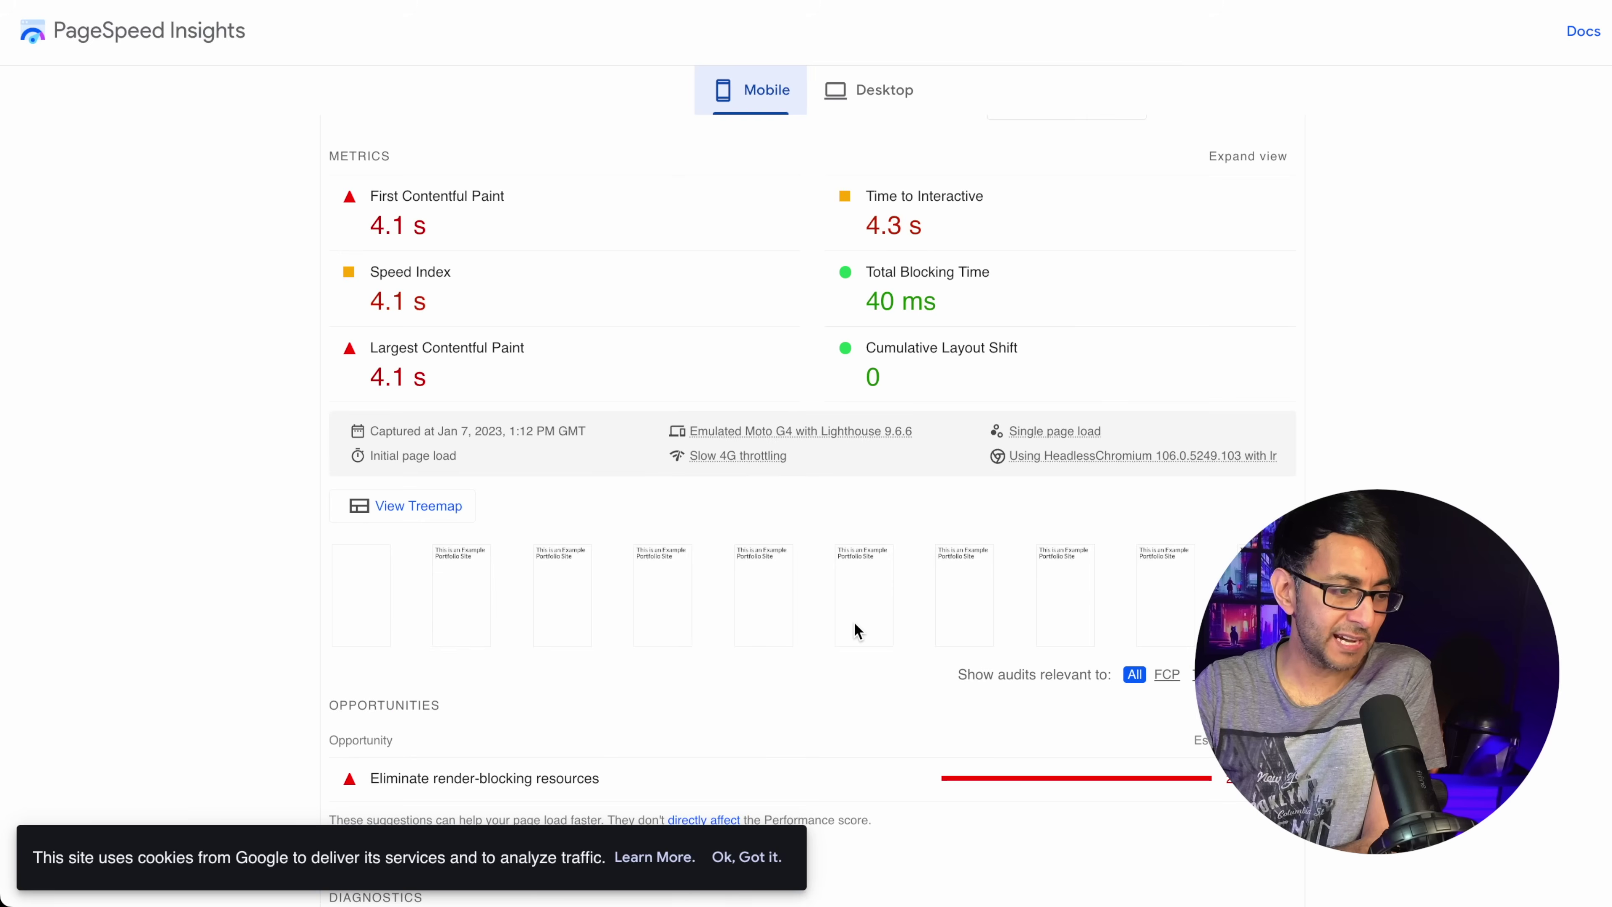
pyautogui.scroll(-6, 853, 631)
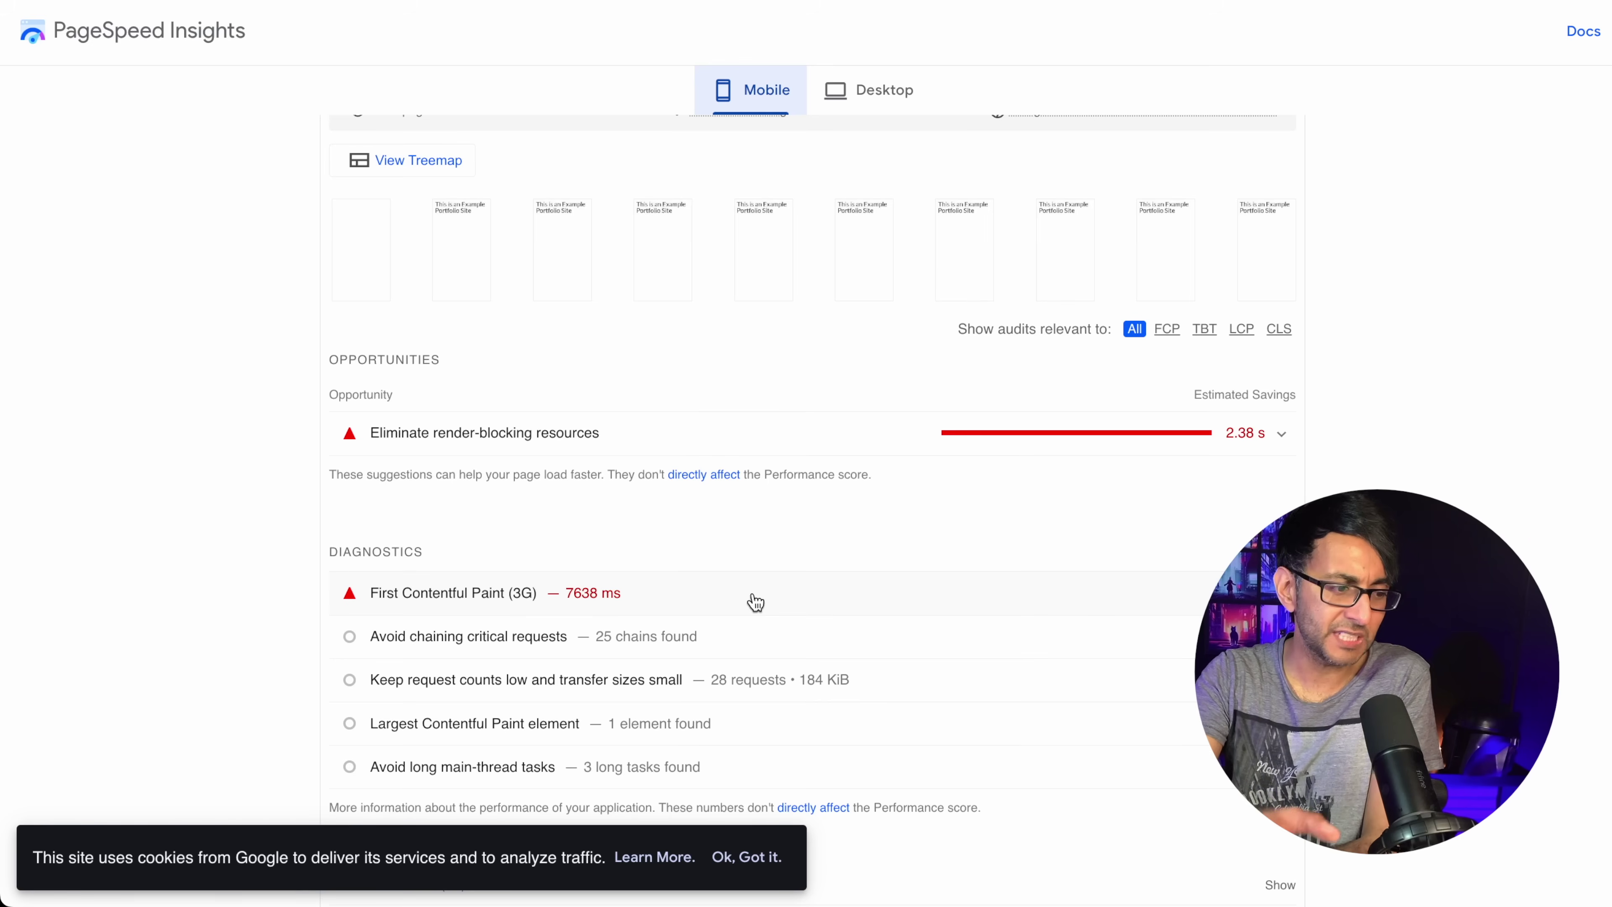
# Expand the 'Eliminate render-blocking resources' opportunity and review its details.
pyautogui.click(715, 444)
pyautogui.scroll(-6, 736, 679)
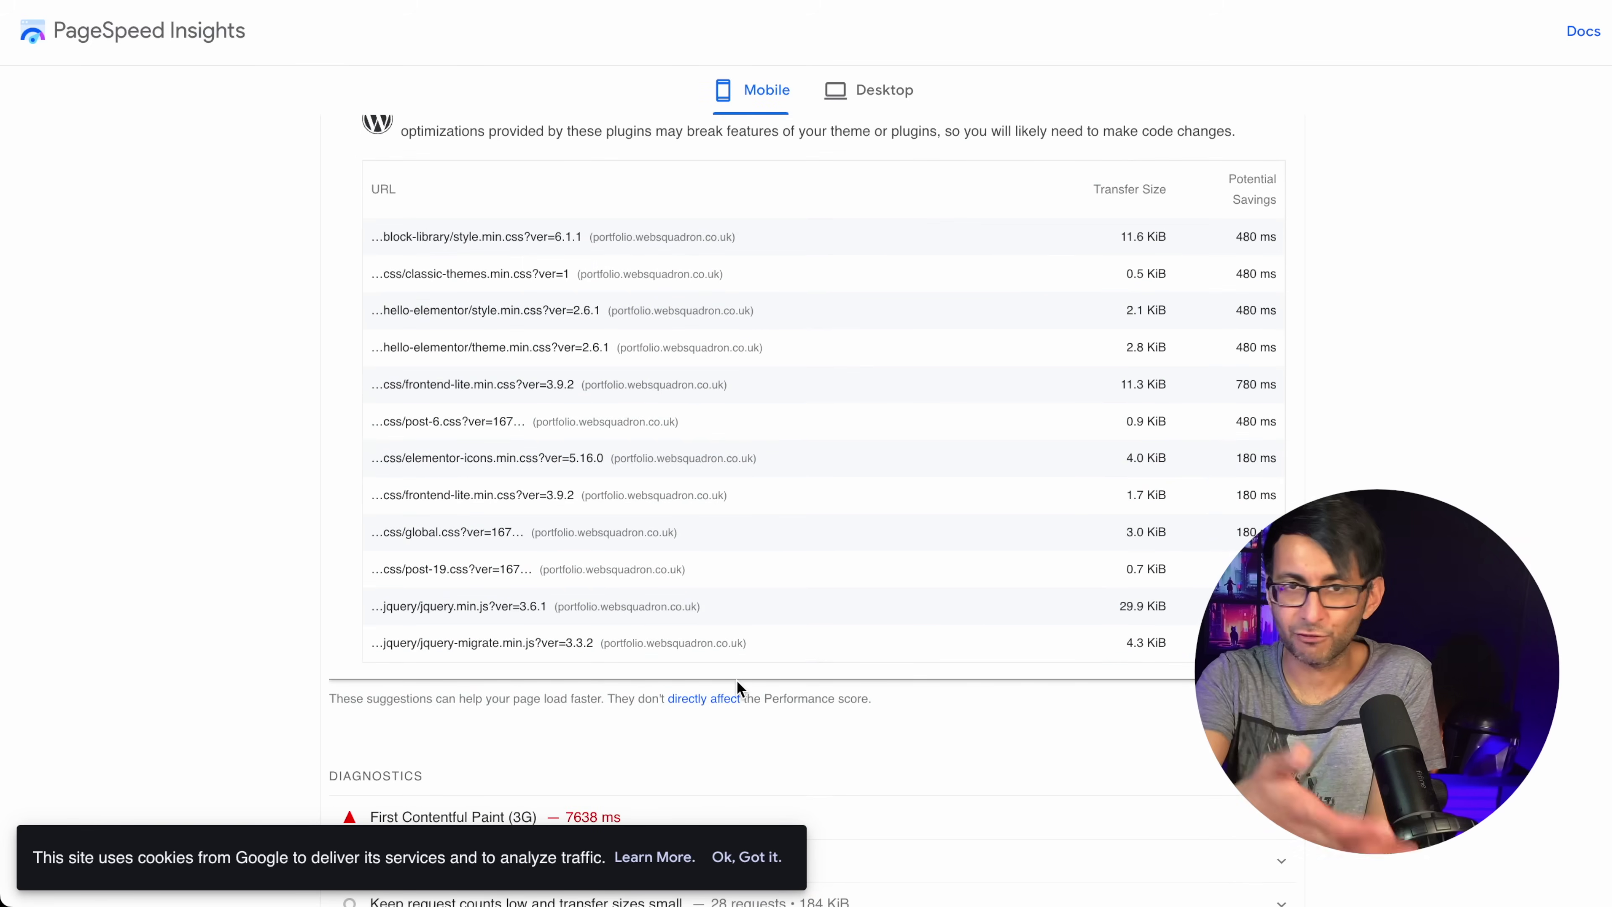
pyautogui.scroll(15, 670, 628)
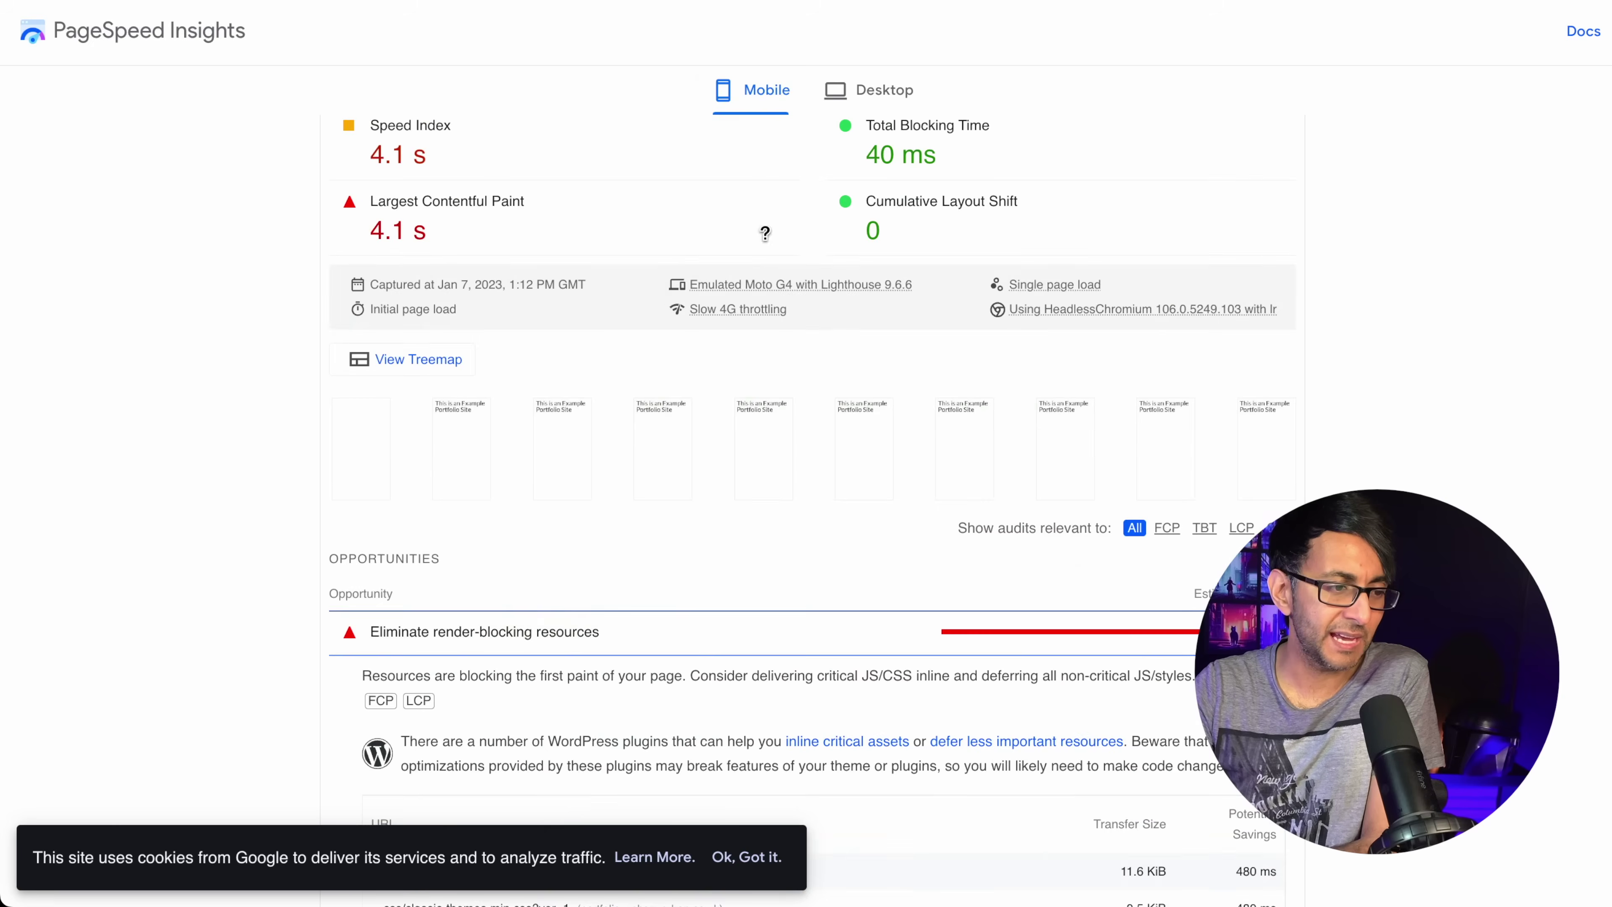
pyautogui.scroll(-1, 1106, 569)
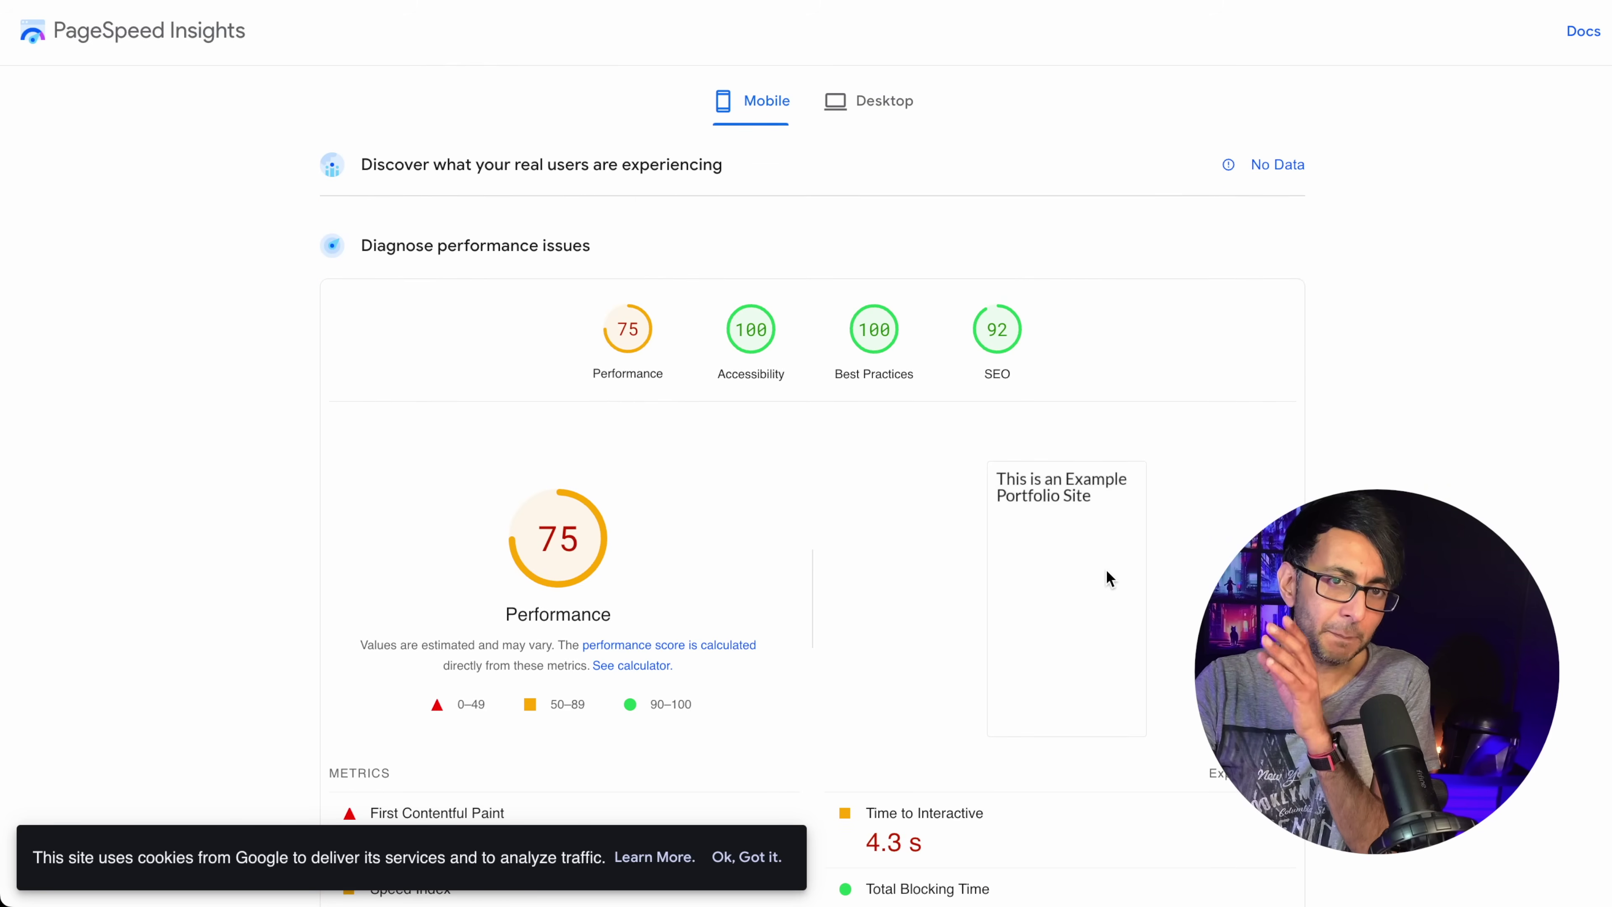
pyautogui.scroll(-1, 1106, 579)
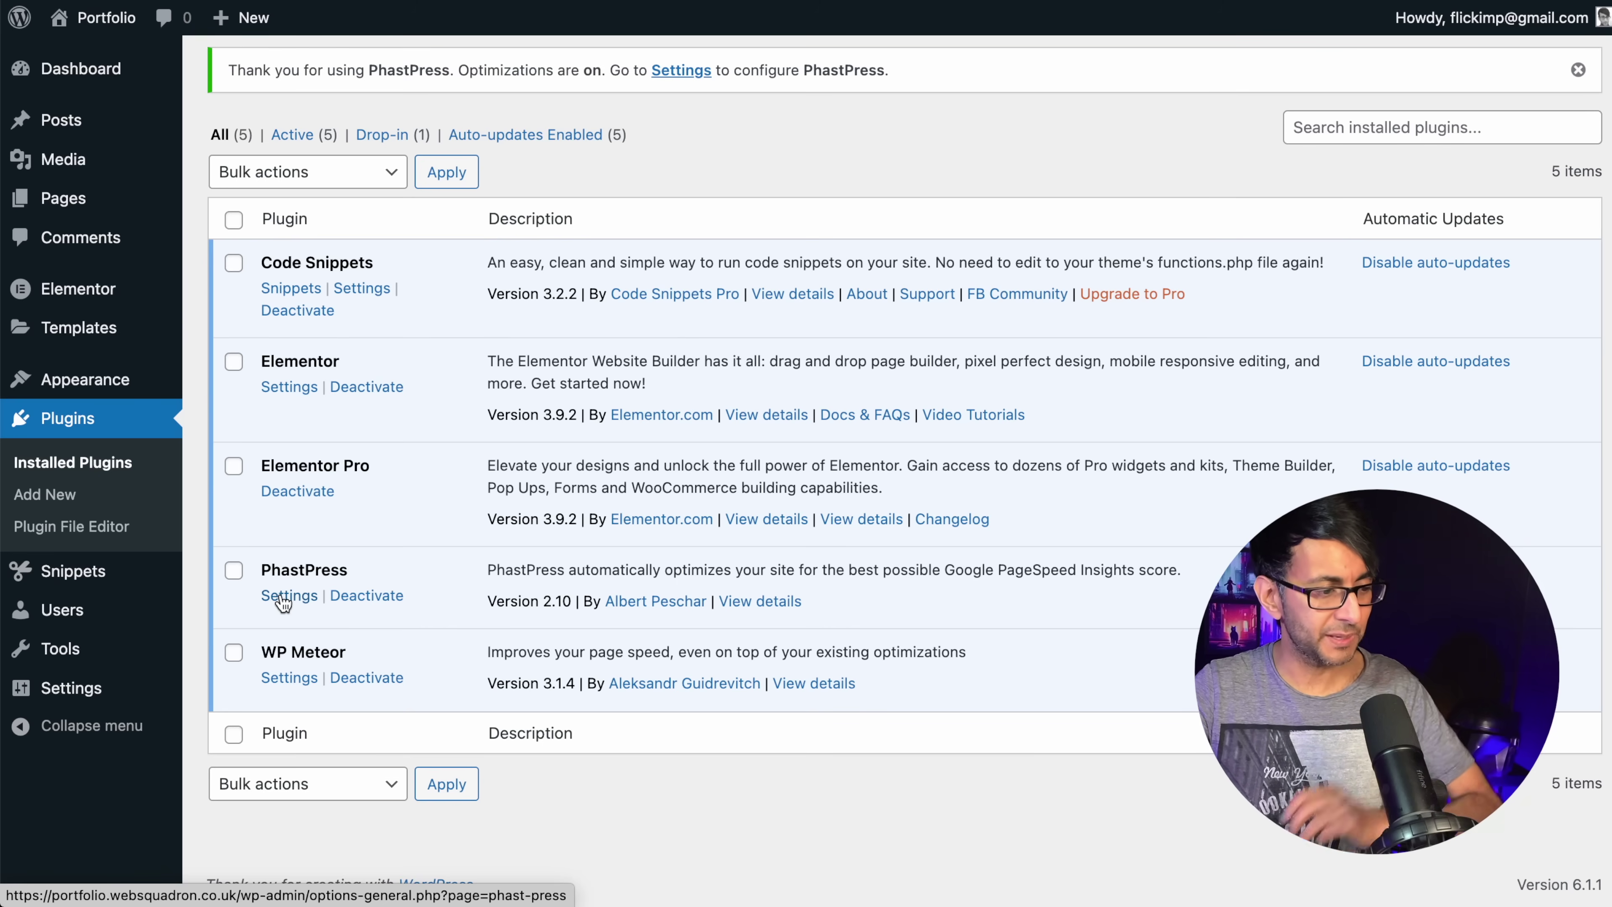
# Open the PhastPress settings page from the plugins list.
pyautogui.click(284, 597)
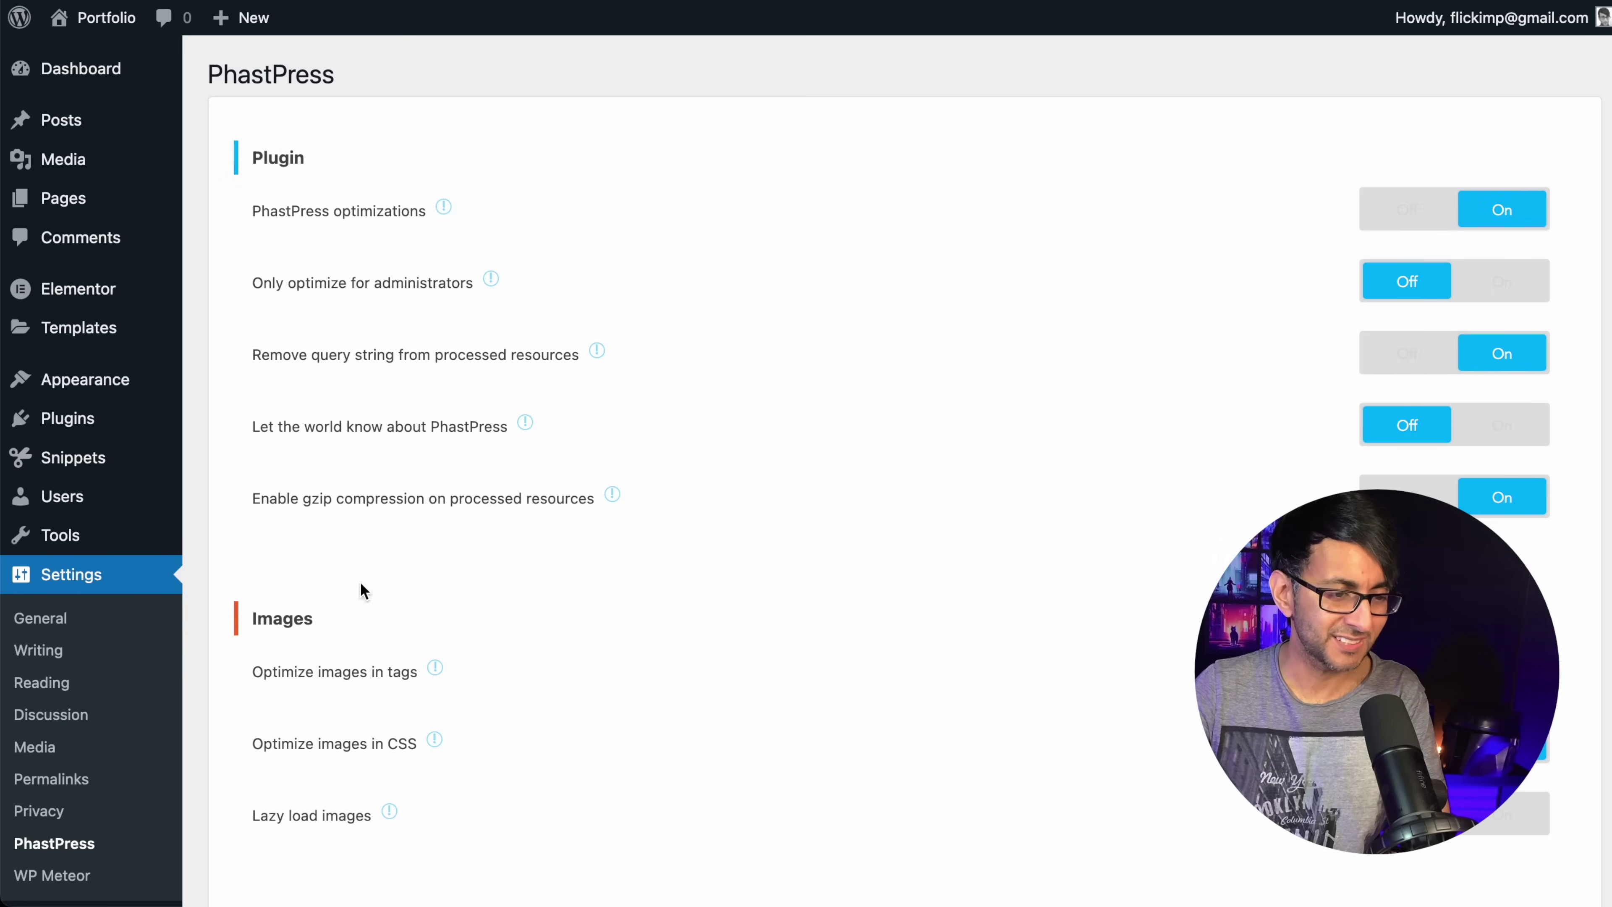
# Review the PhastPress optimization settings, then go to WP Meteor's settings.
pyautogui.scroll(-2, 835, 659)
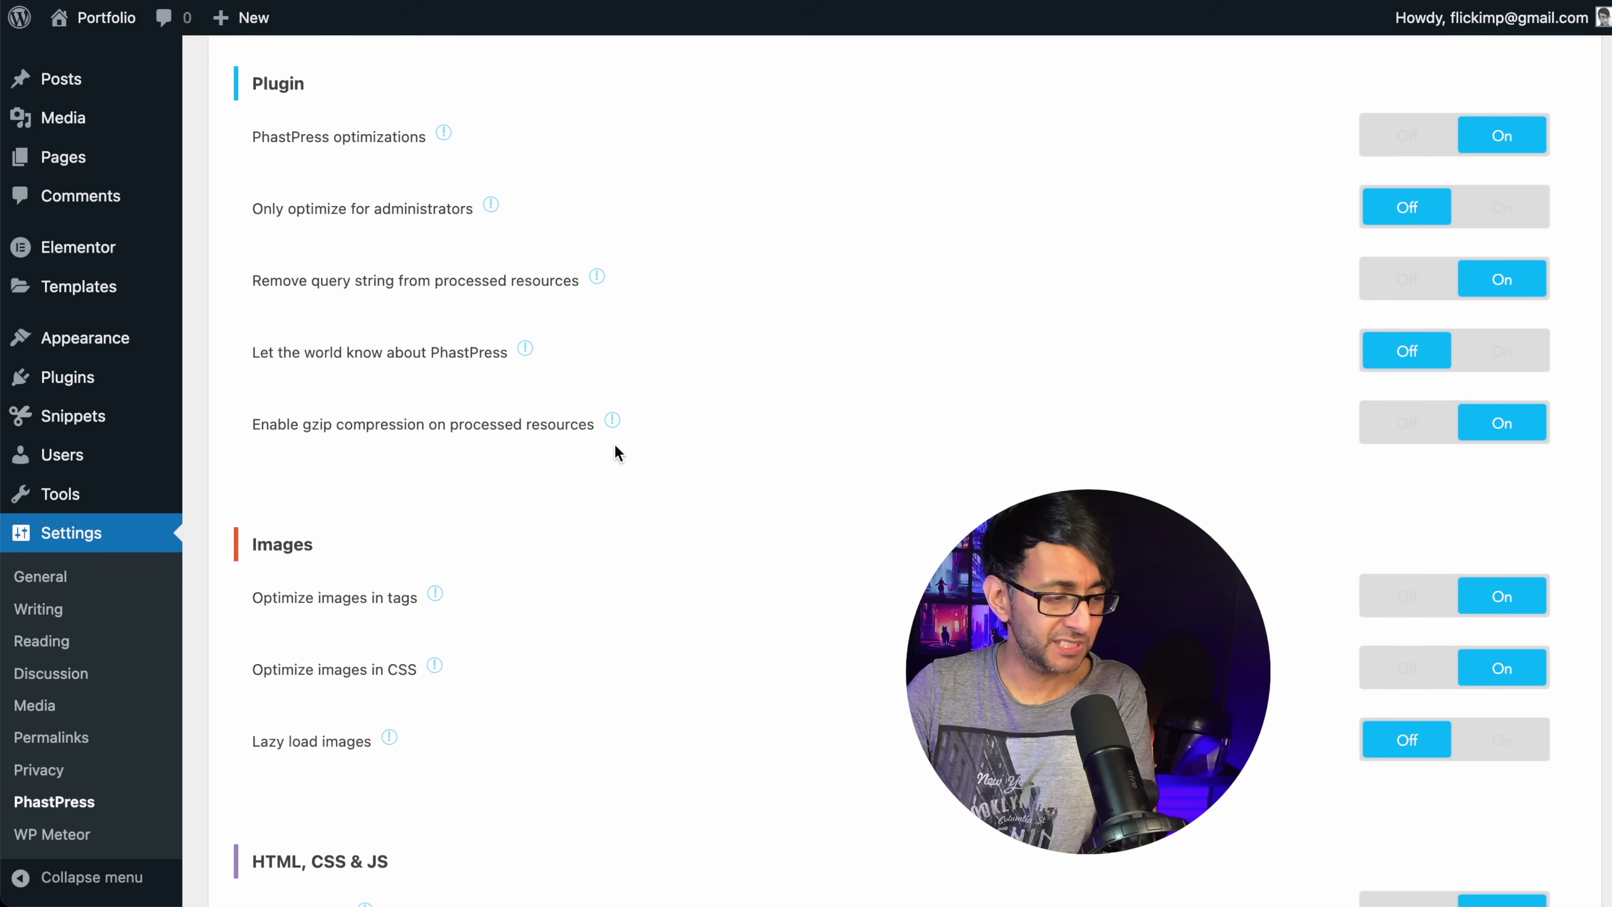
pyautogui.scroll(-4, 616, 452)
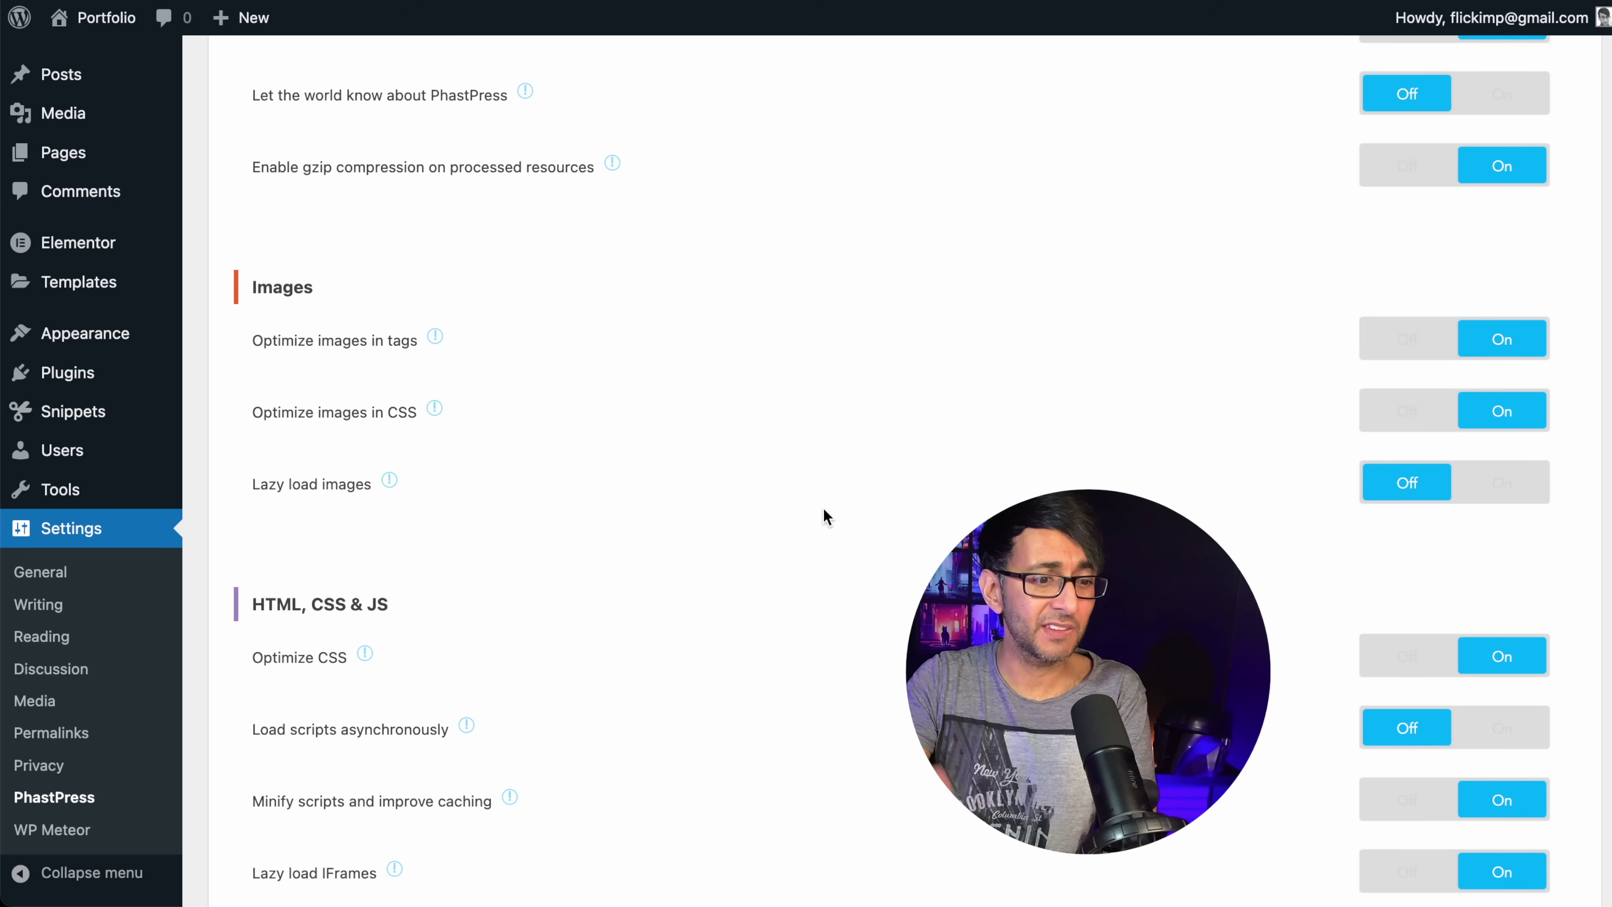
pyautogui.scroll(-1, 824, 509)
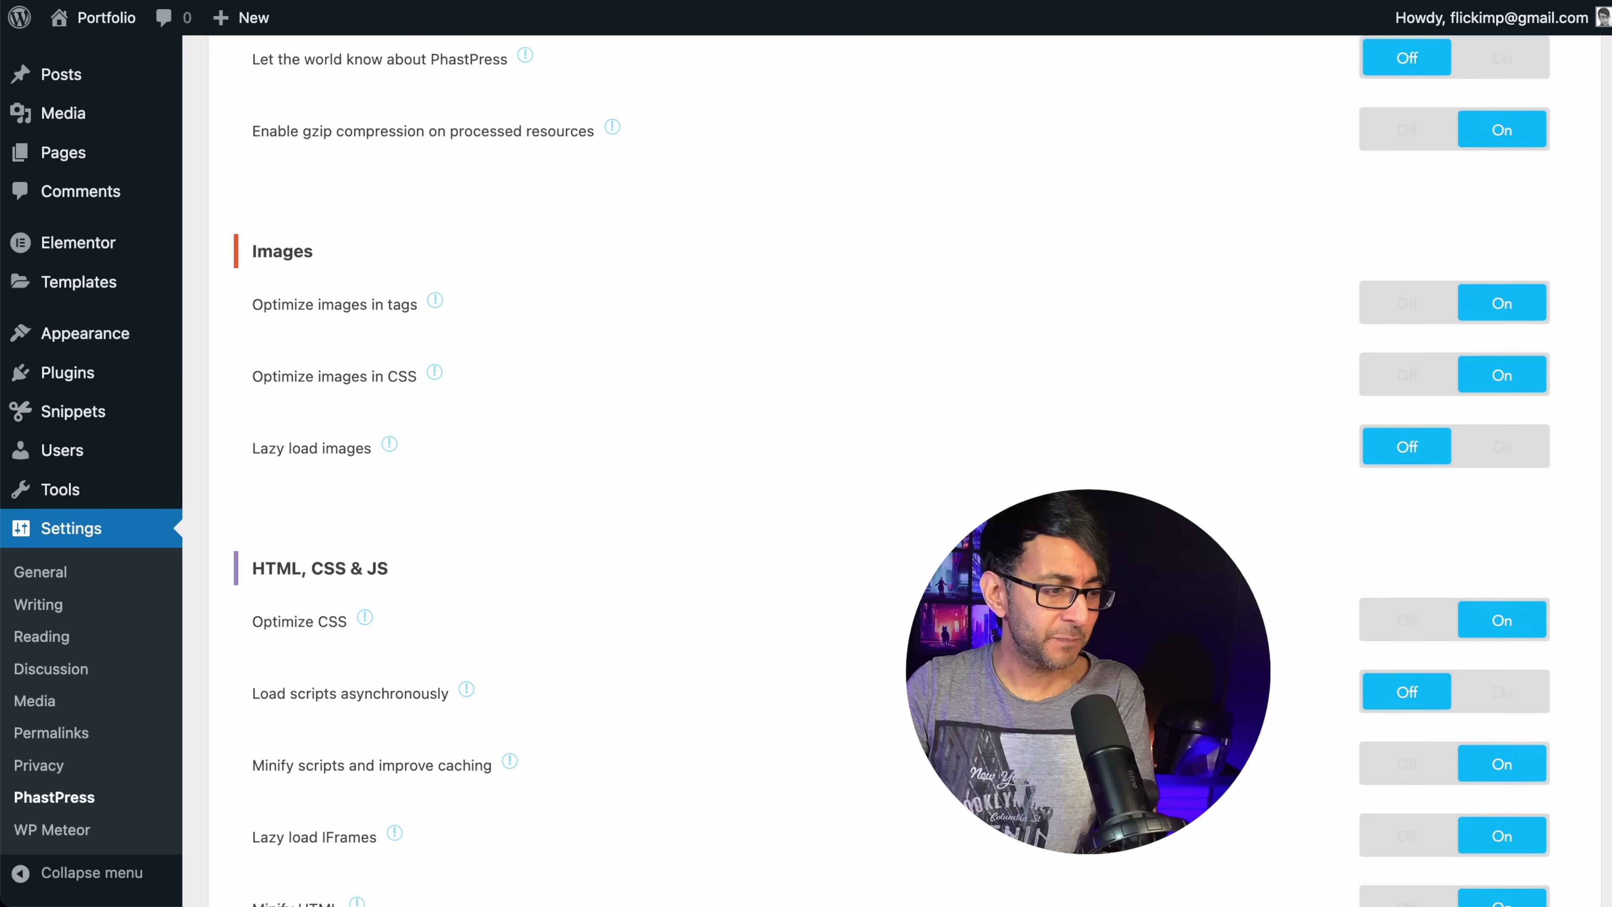
pyautogui.scroll(-5, 904, 480)
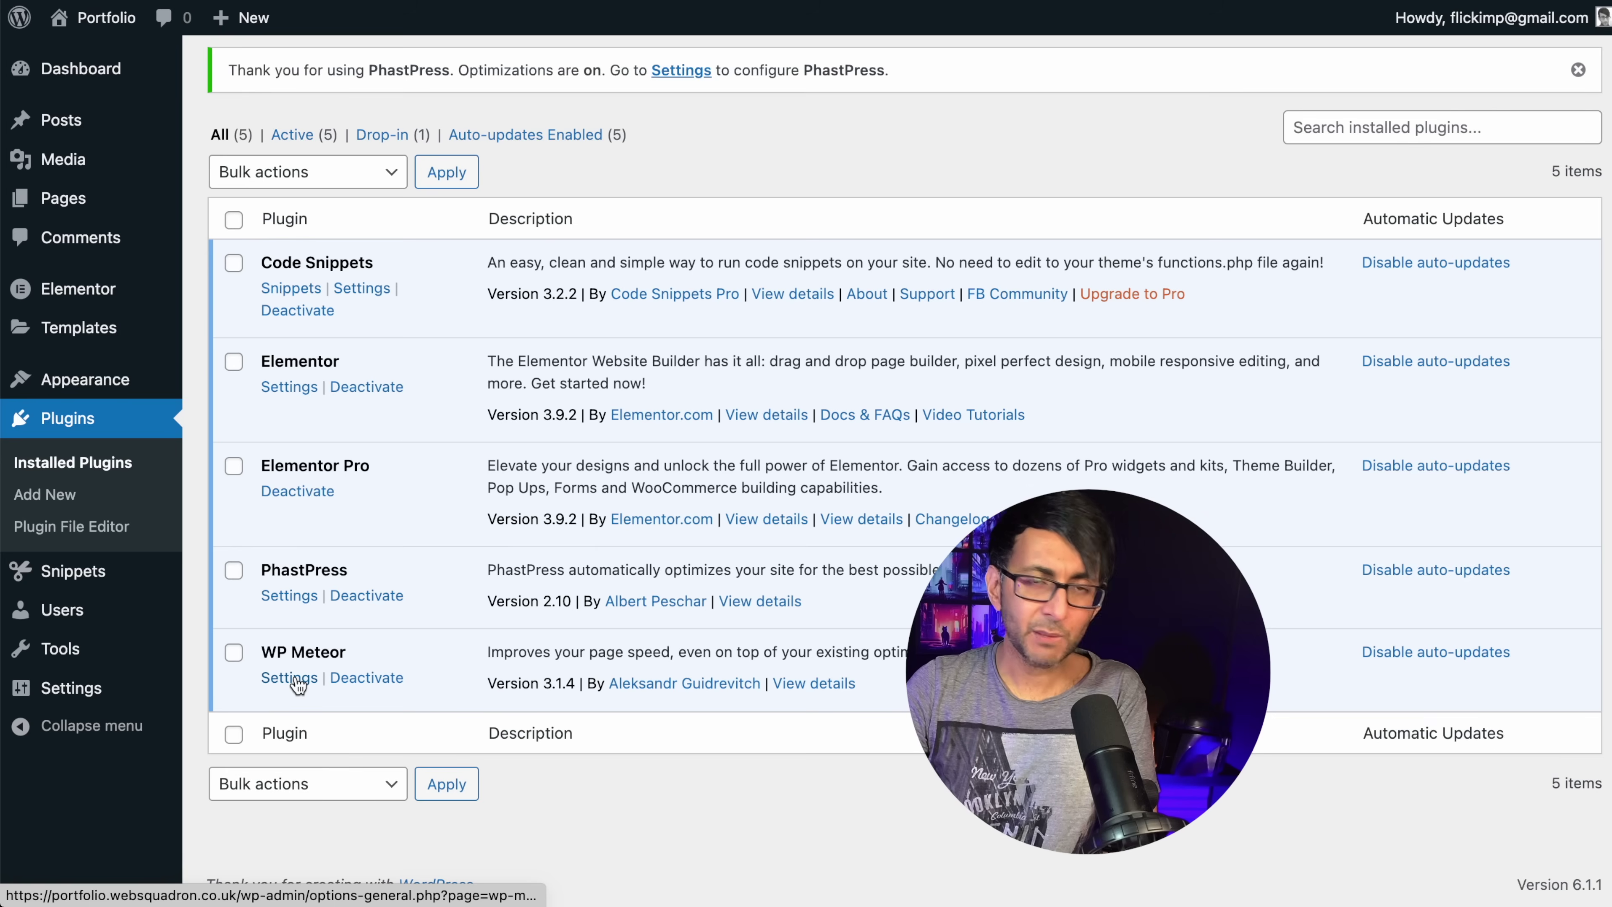
pyautogui.click(289, 678)
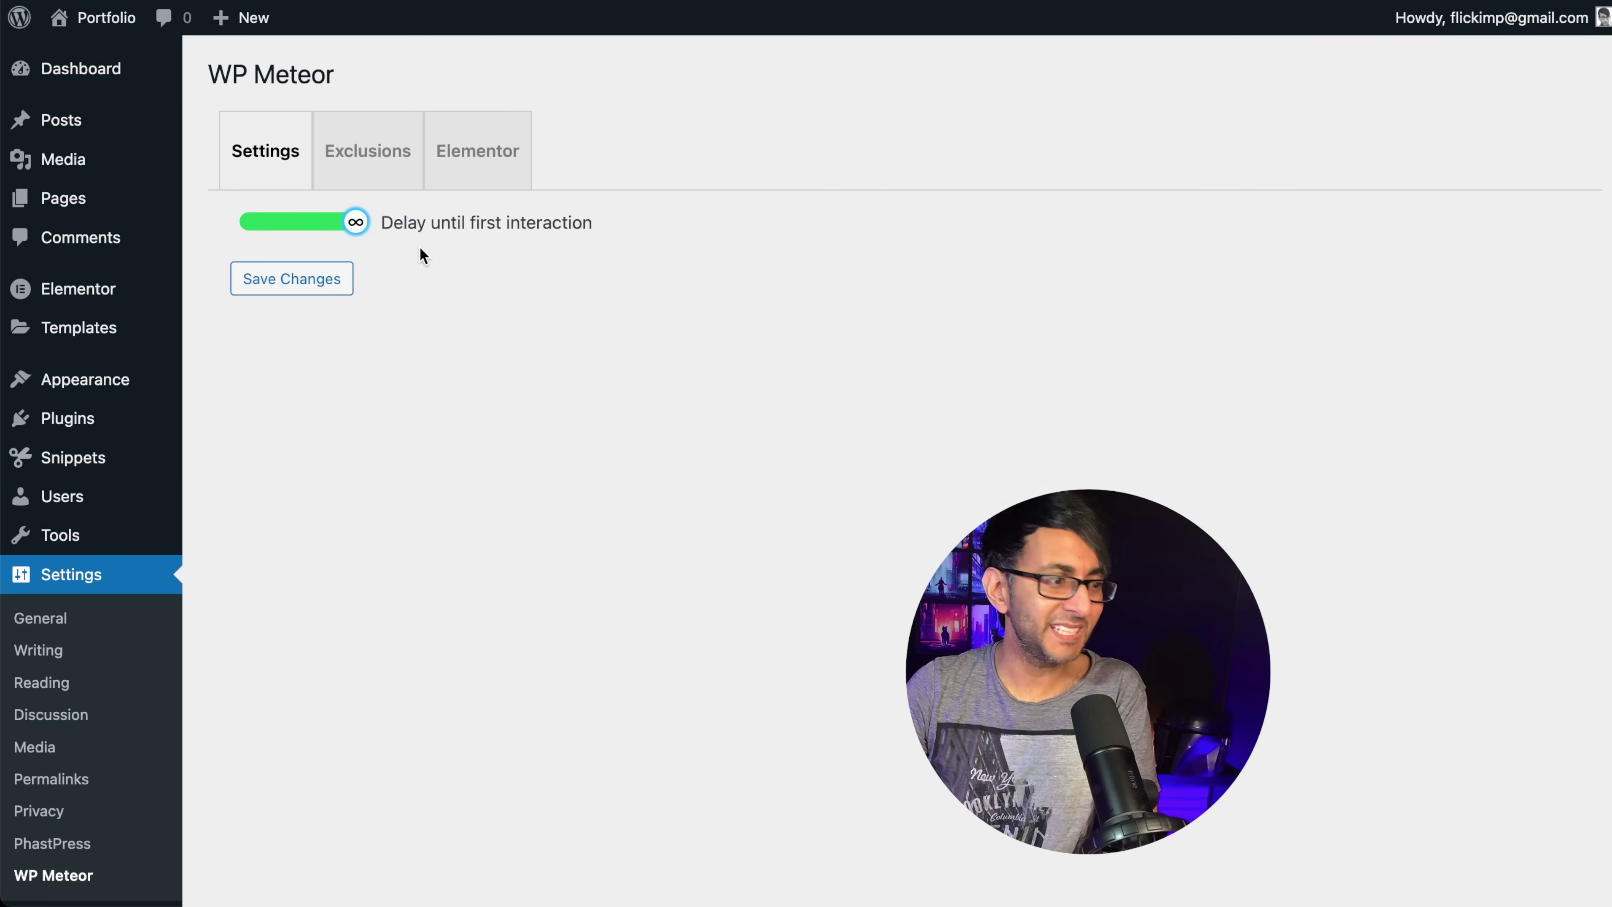
# Set WP Meteor to delay scripts until first interaction and save, after checking the Exclusions and Elementor options.
pyautogui.moveTo(351, 221); pyautogui.dragTo(245, 220)
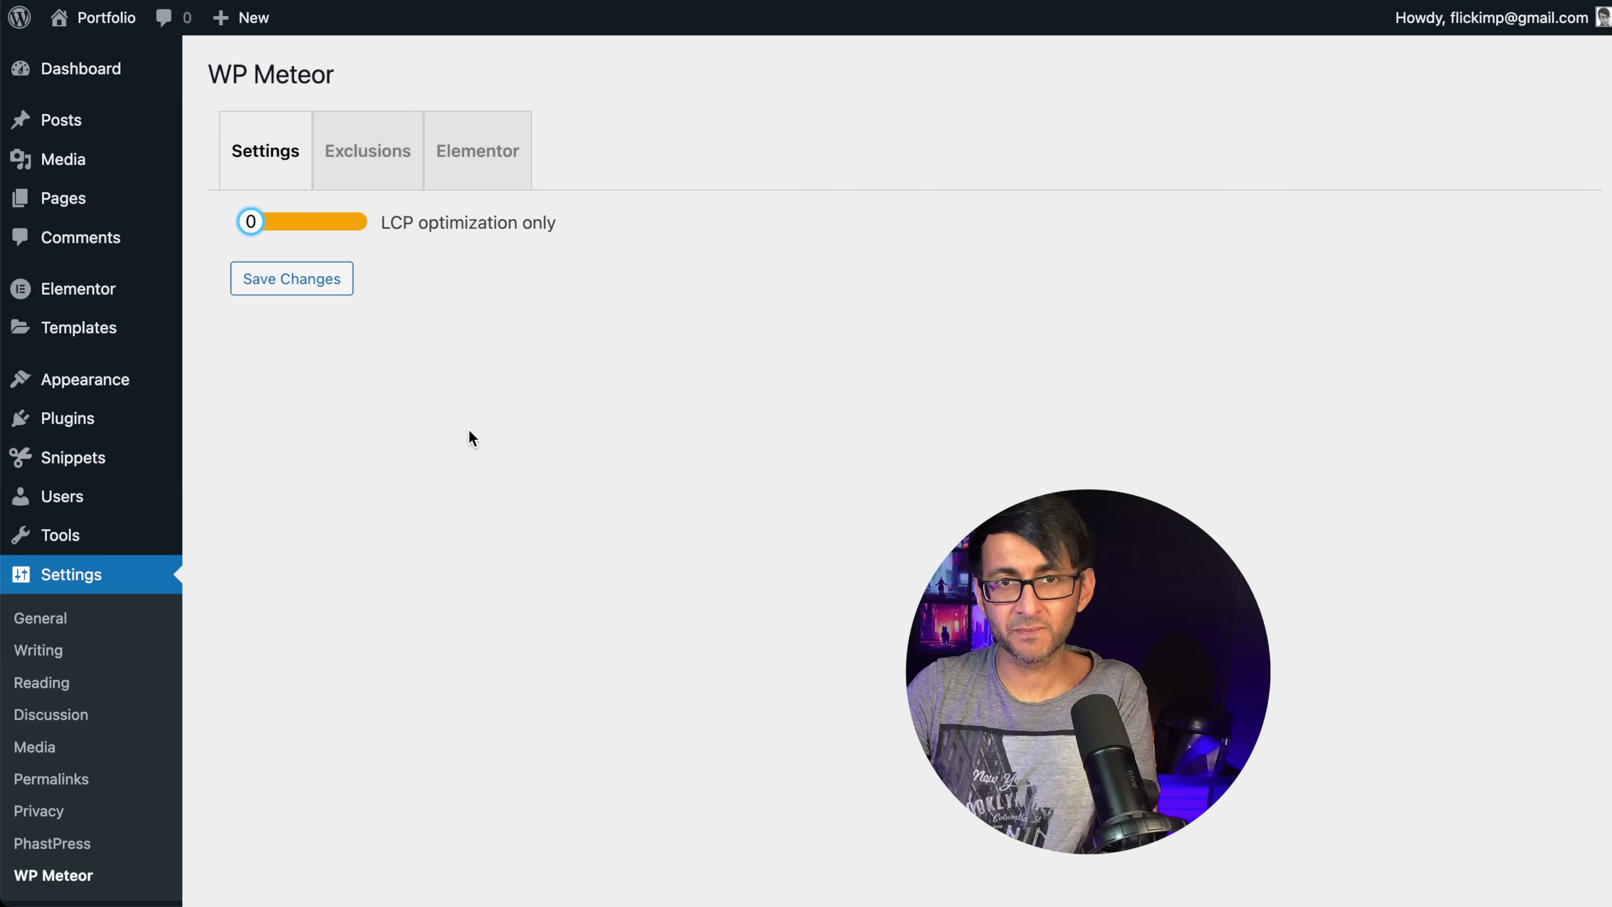
pyautogui.moveTo(252, 221); pyautogui.dragTo(418, 226)
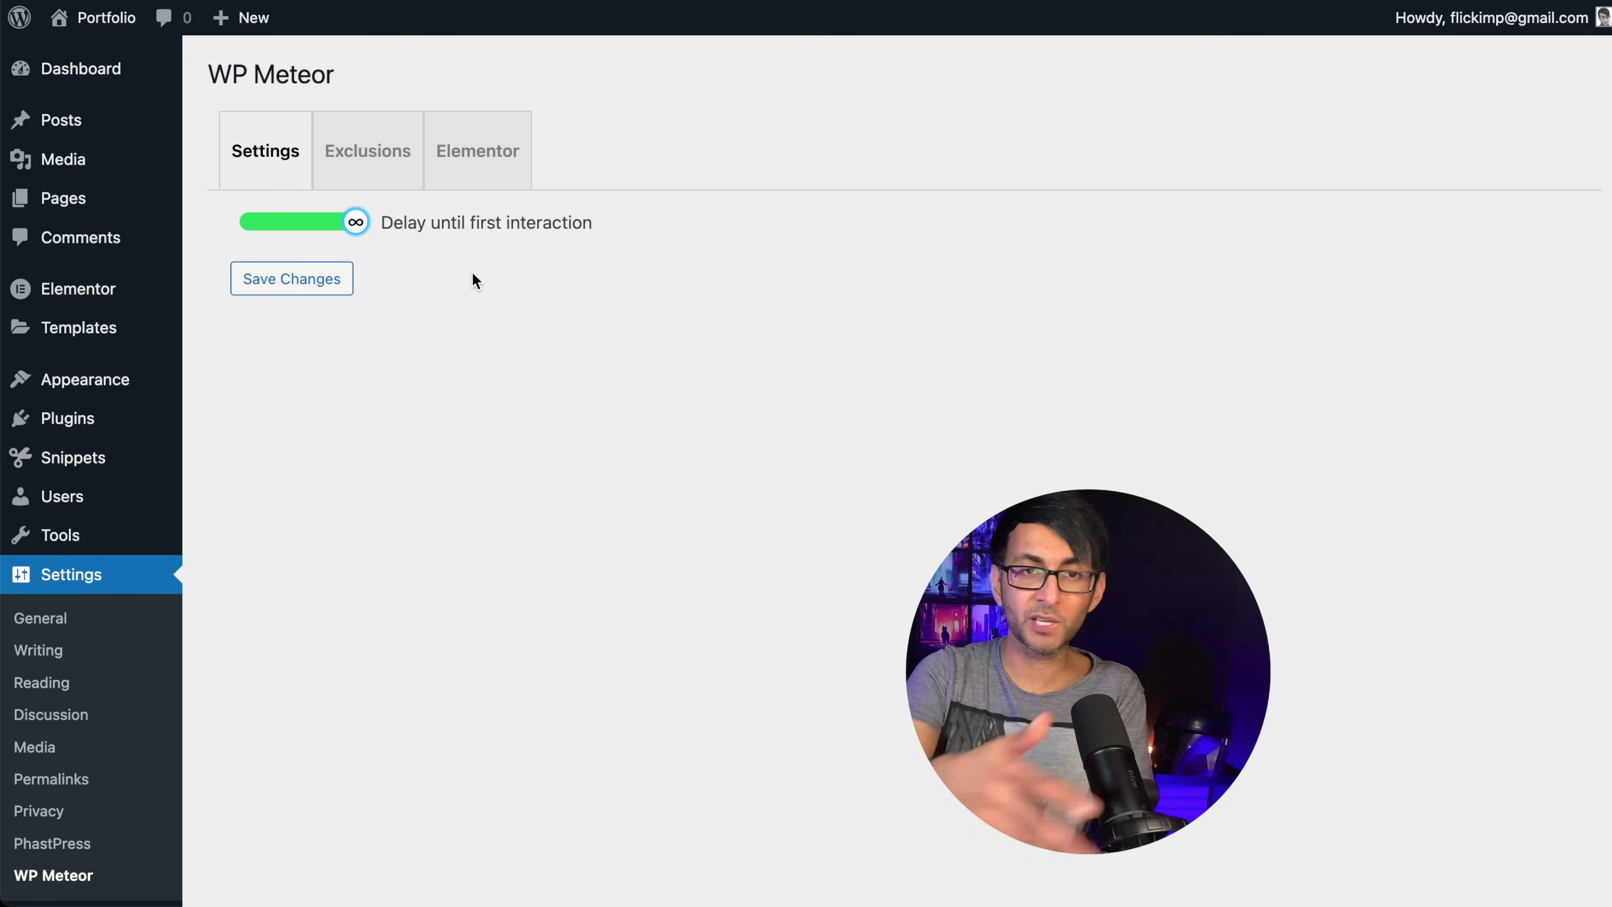
pyautogui.click(392, 158)
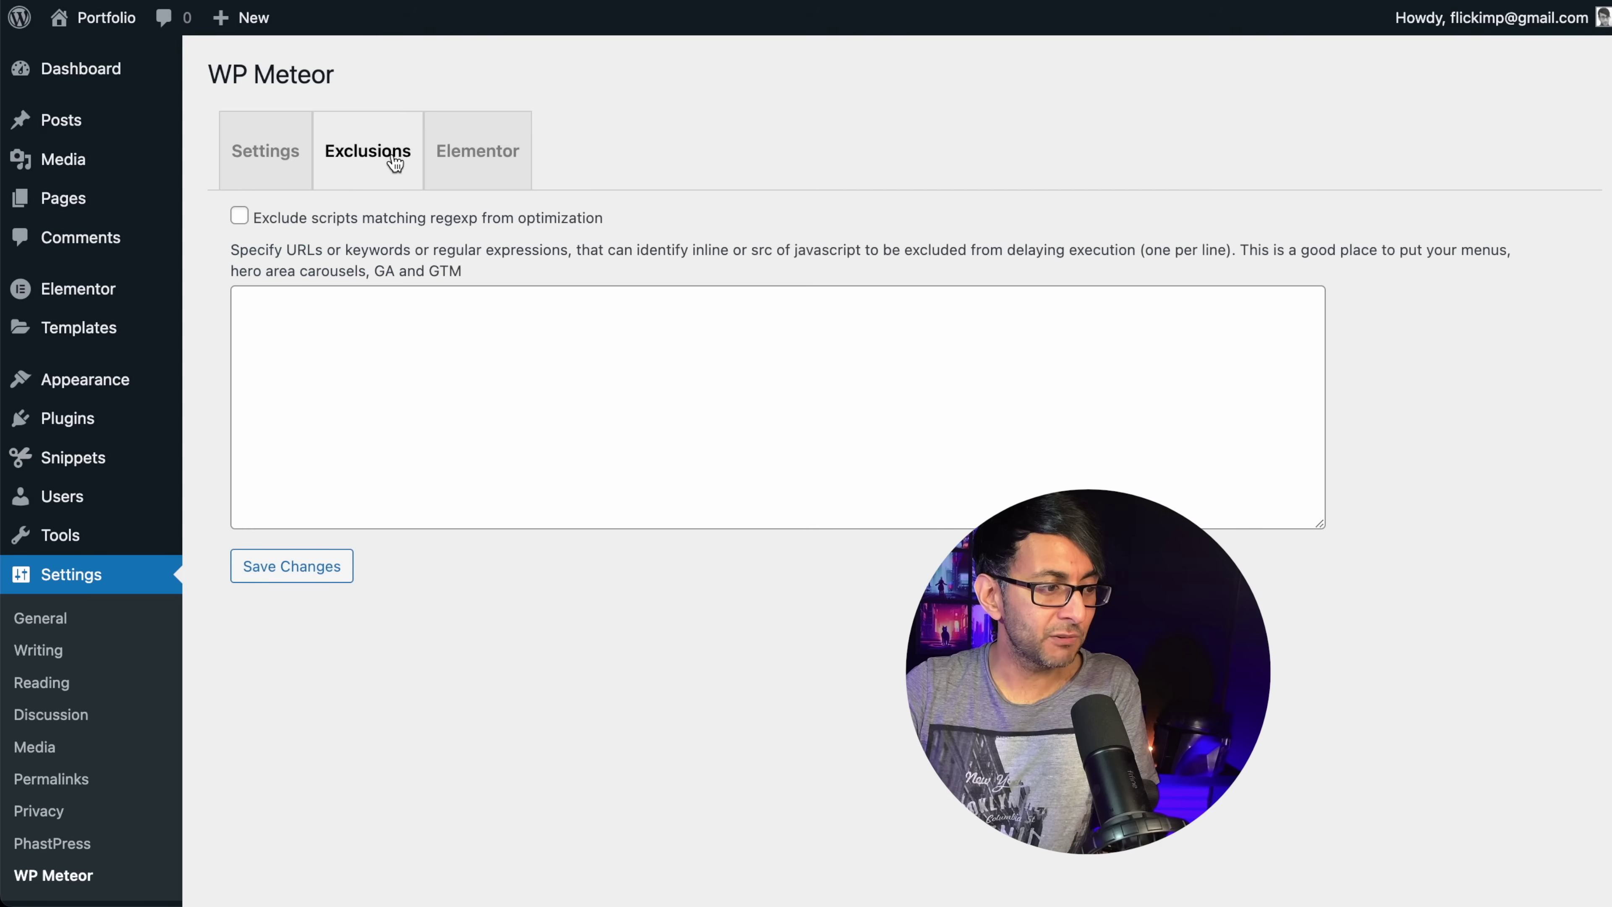
pyautogui.click(472, 171)
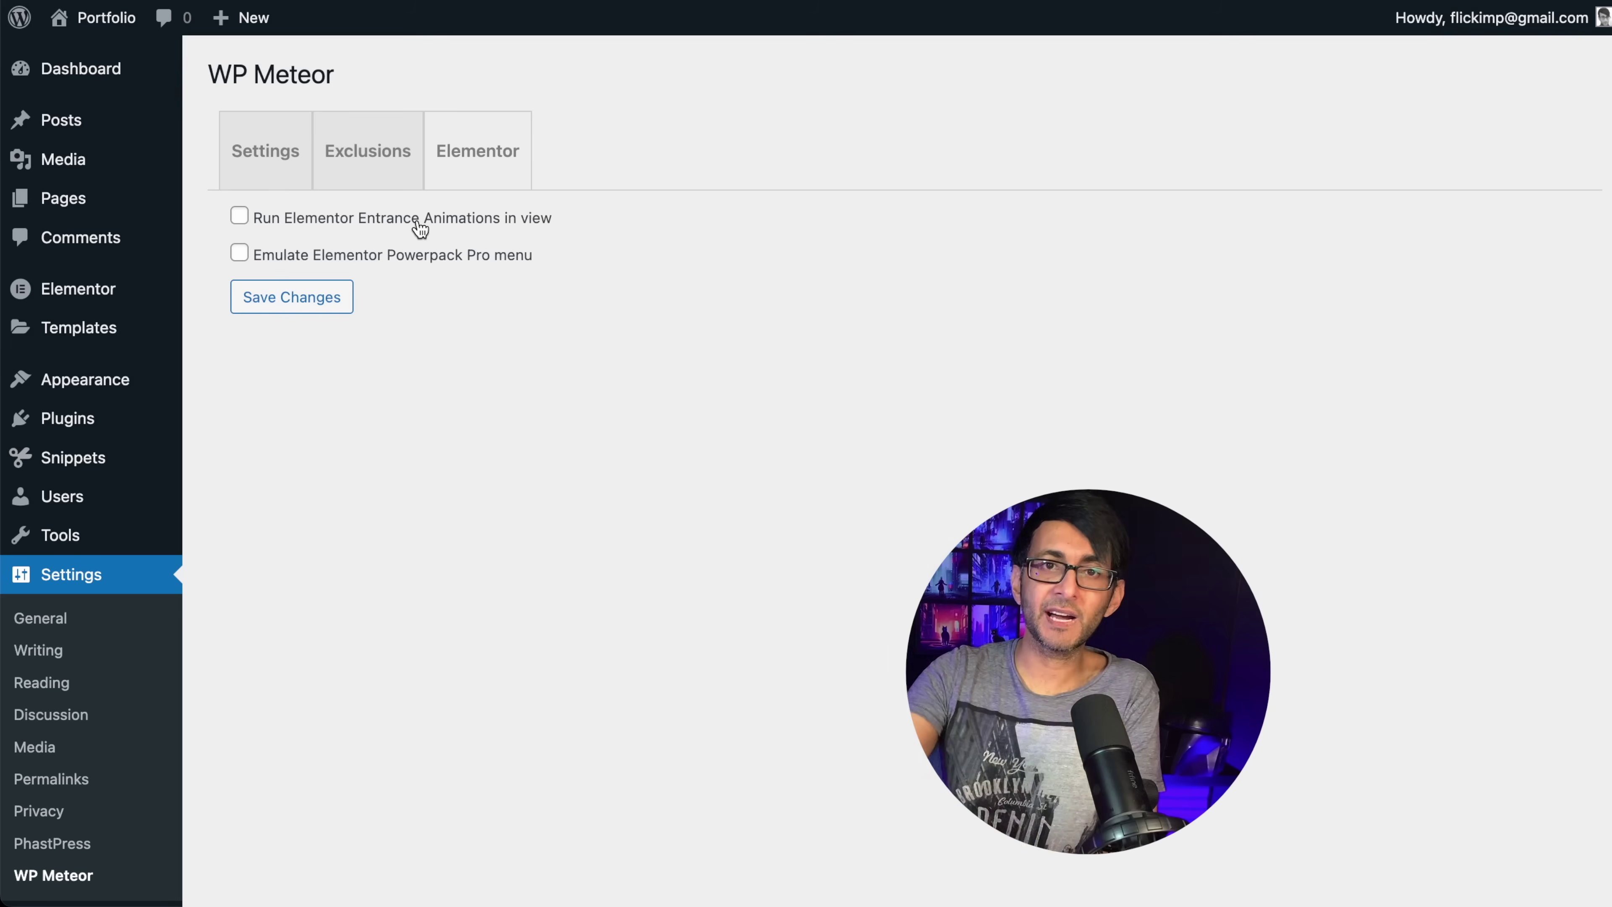
pyautogui.click(266, 156)
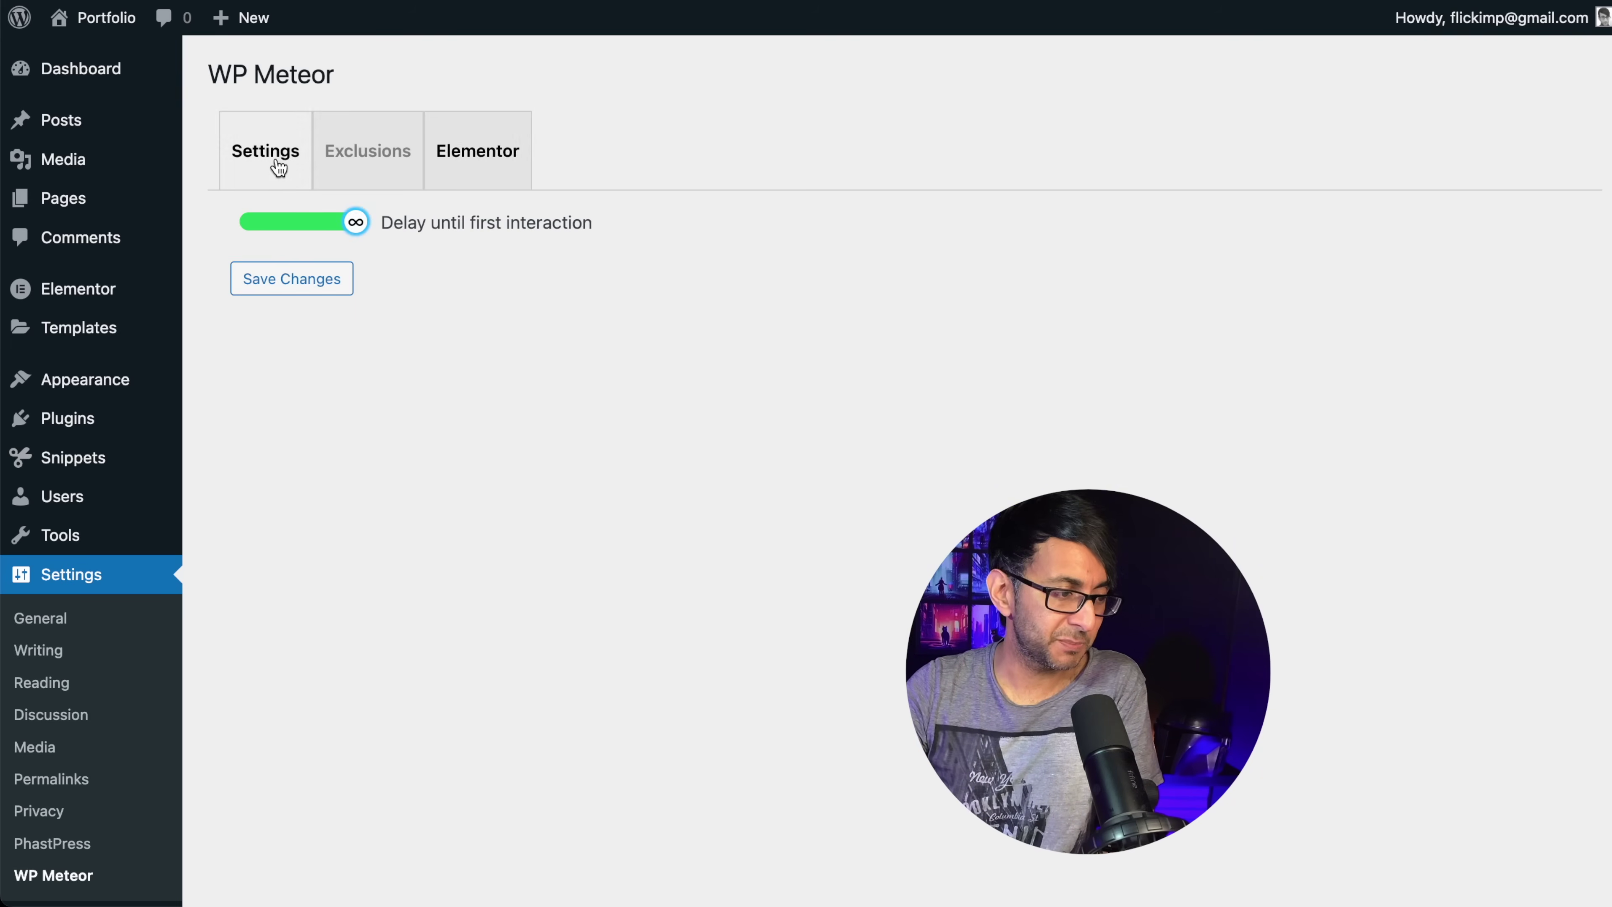
pyautogui.click(298, 297)
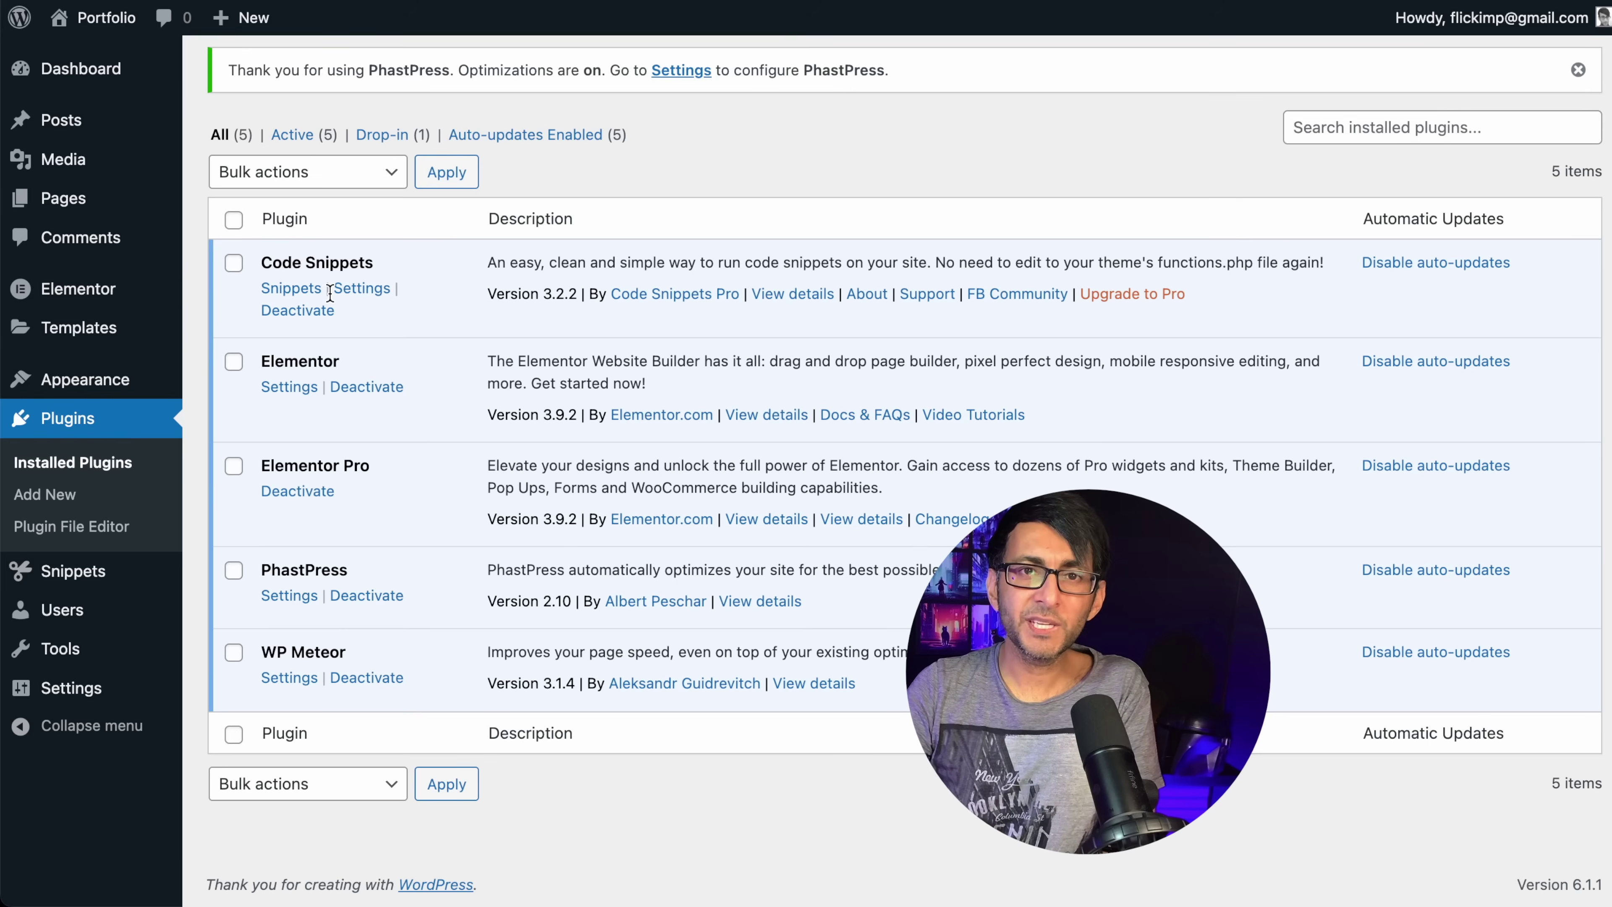
# Open the All Snippets list and view the Ensure Webfont is Loaded snippet's code.
pyautogui.click(291, 289)
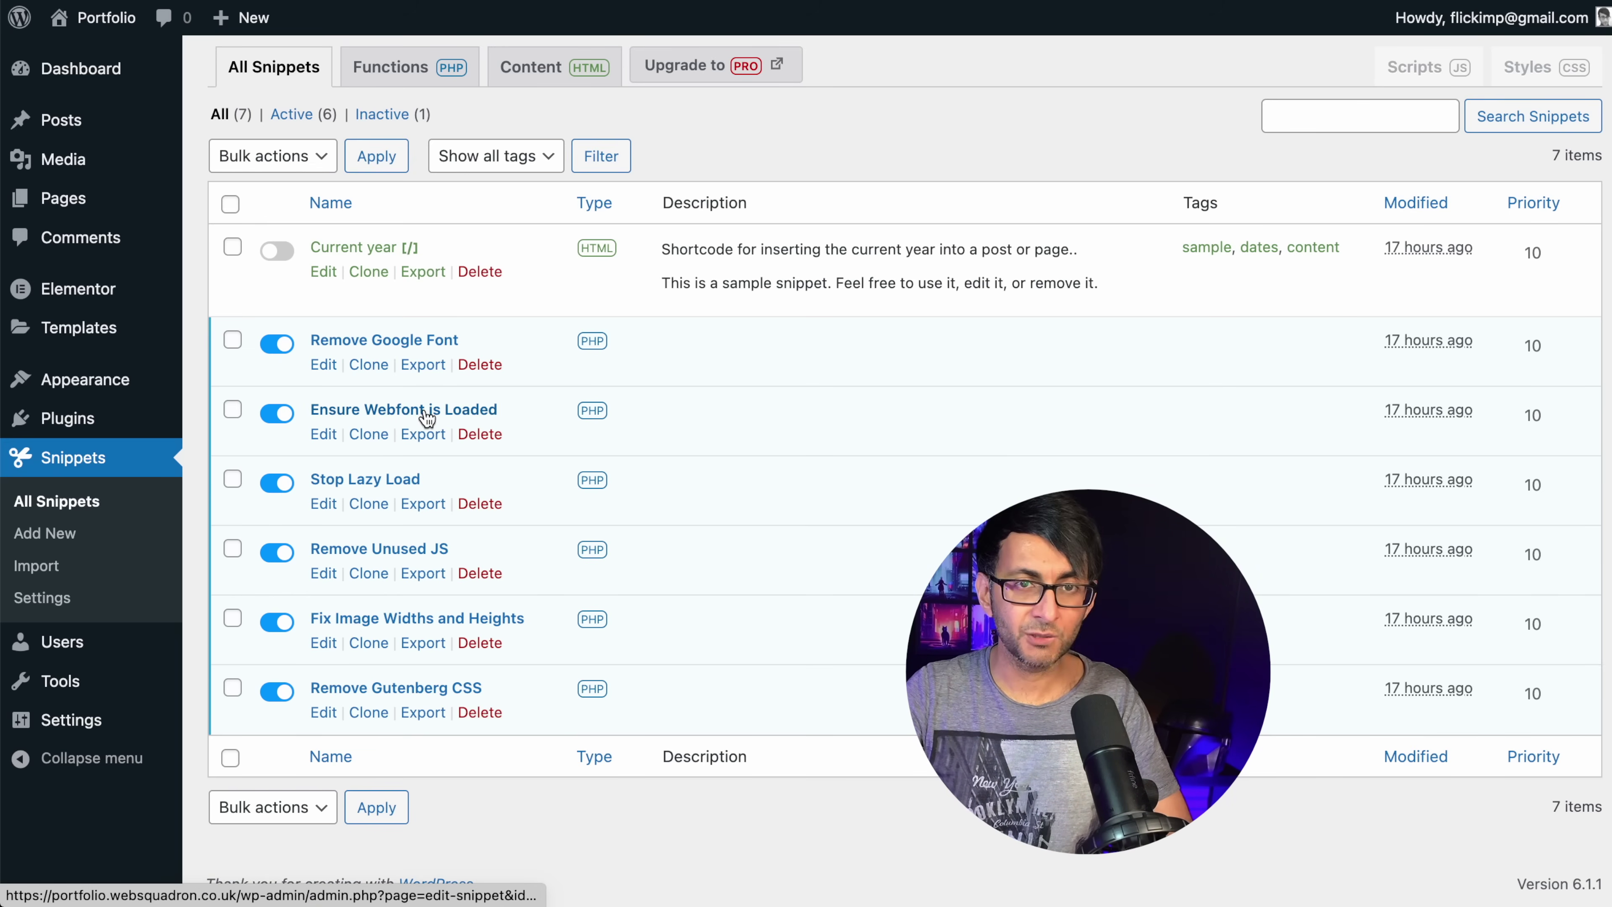
pyautogui.click(324, 435)
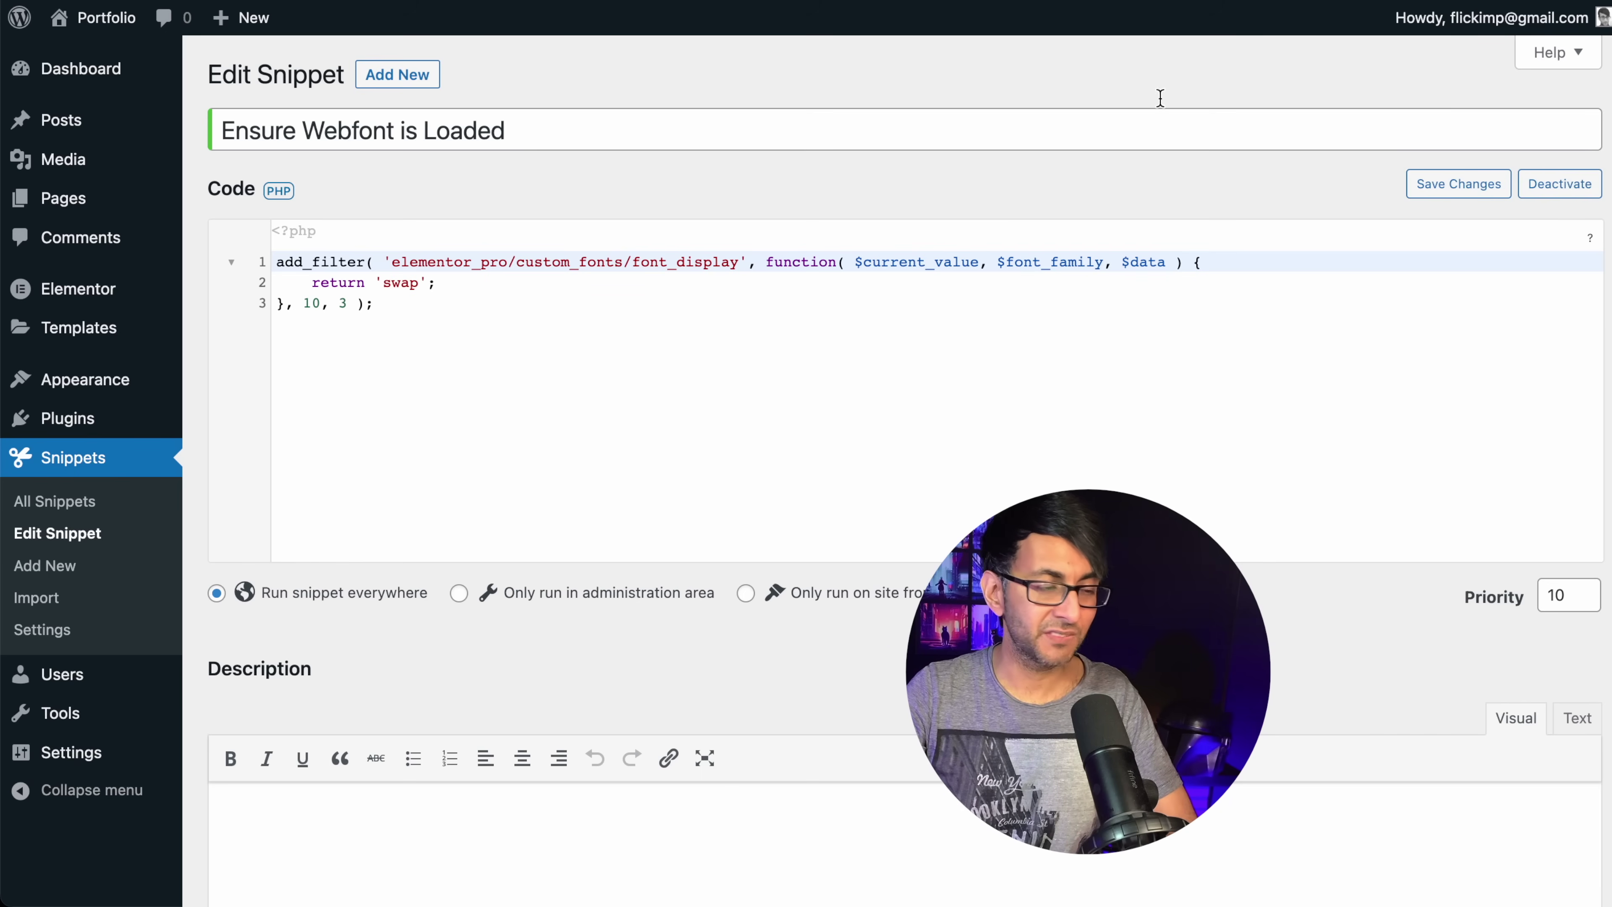
pyautogui.hotkey('alt', 'Left')
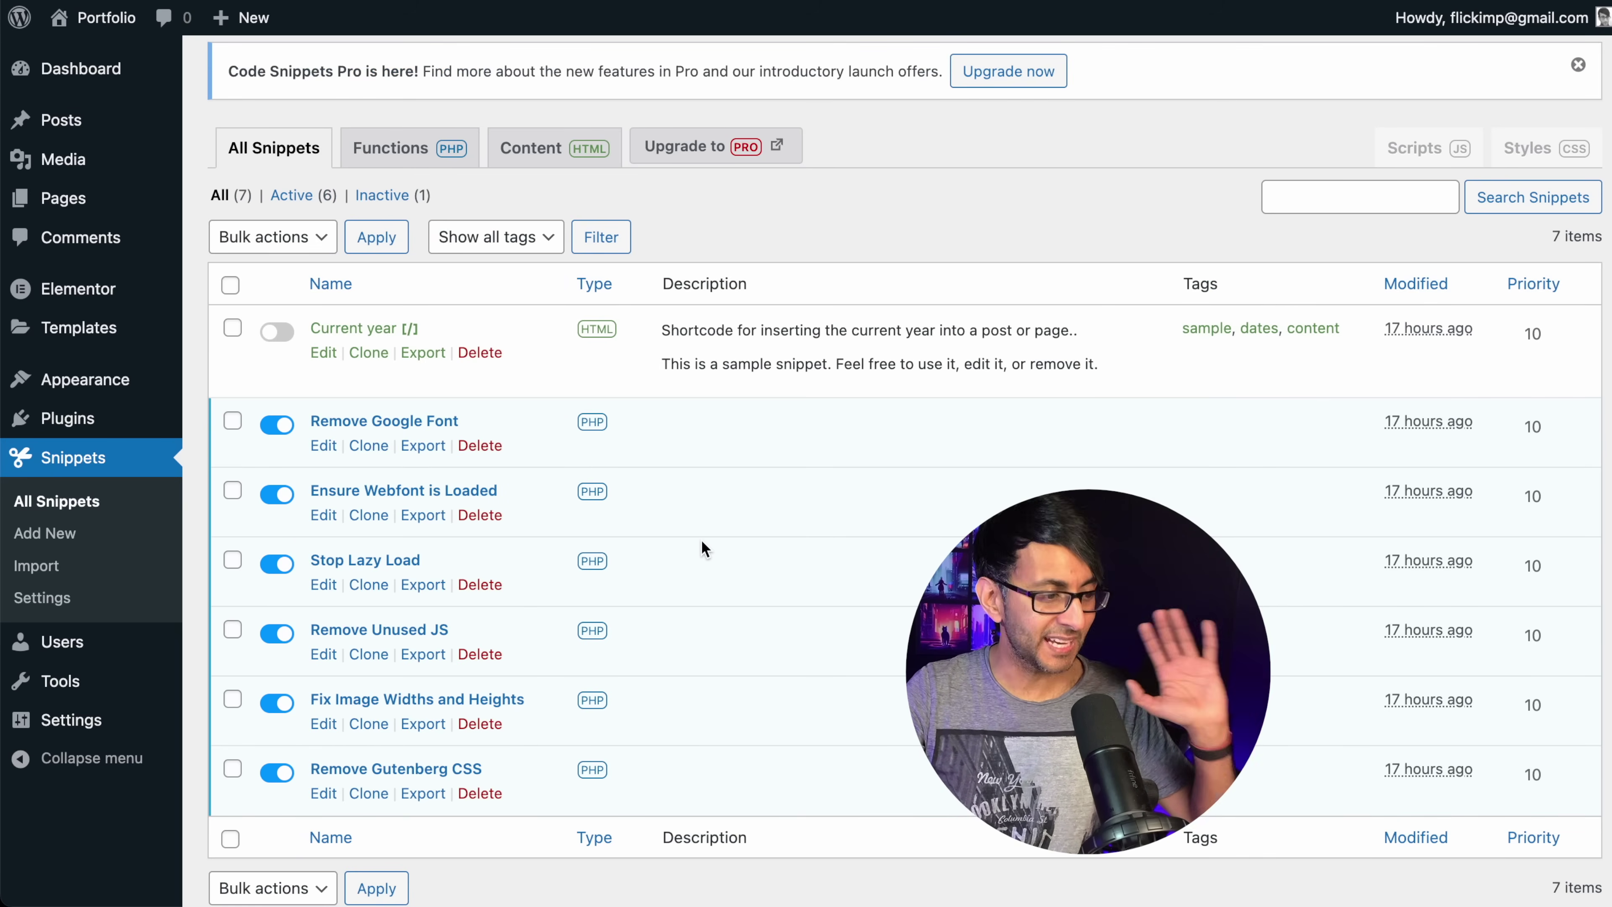
pyautogui.scroll(-1, 496, 562)
pyautogui.scroll(-1, 496, 570)
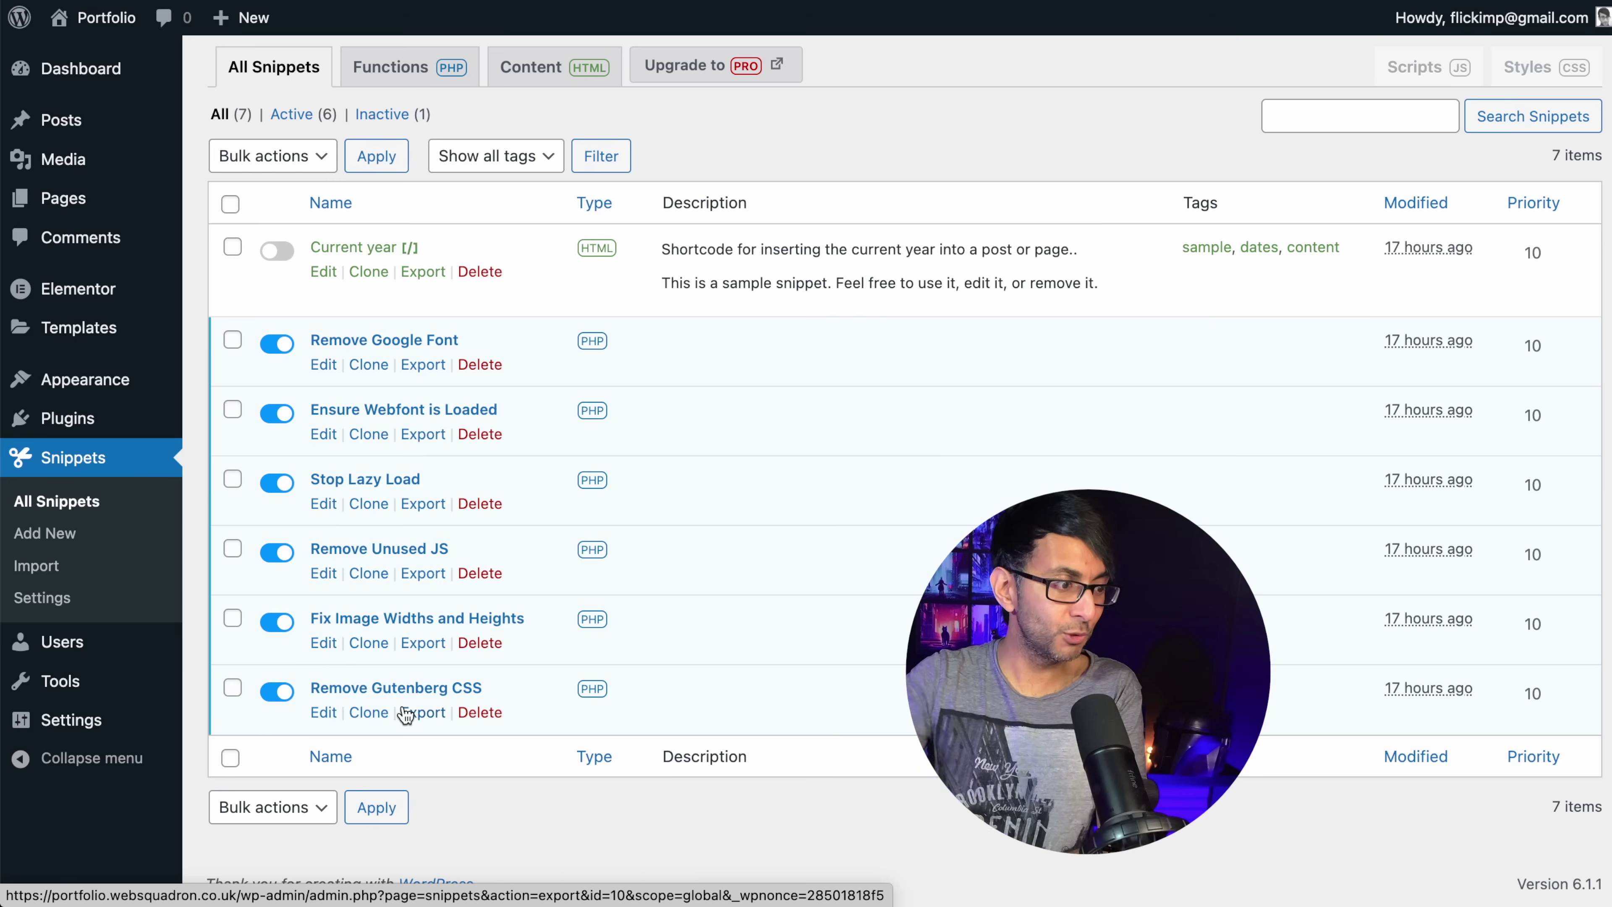
# Start a new blog post, then leave the editor without saving it.
pyautogui.moveTo(51, 130)
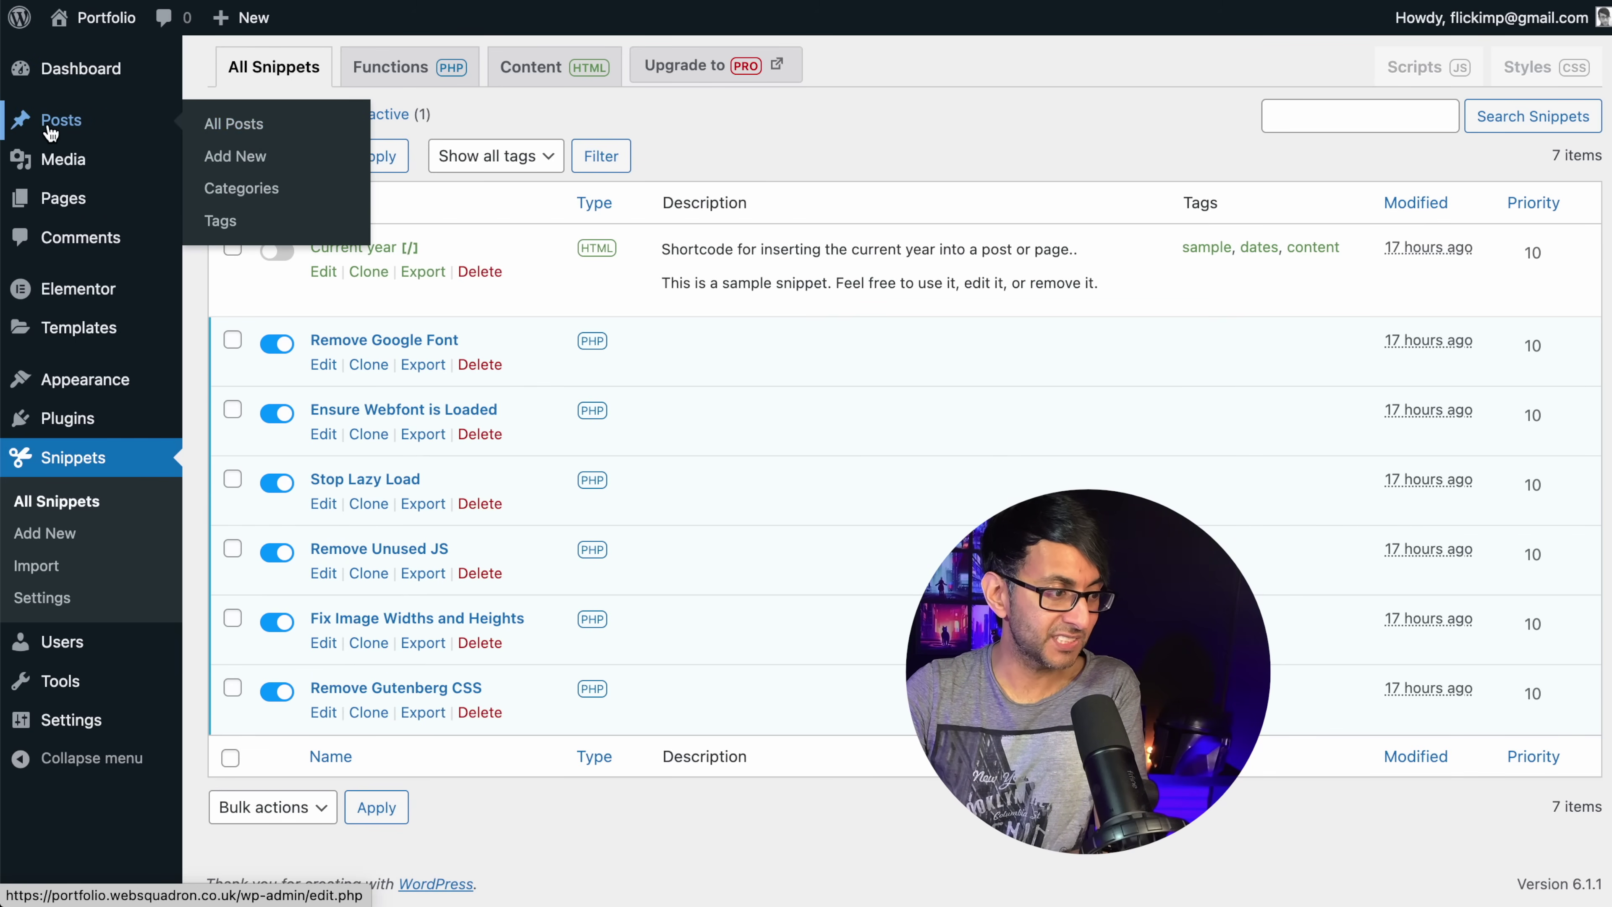
pyautogui.click(249, 158)
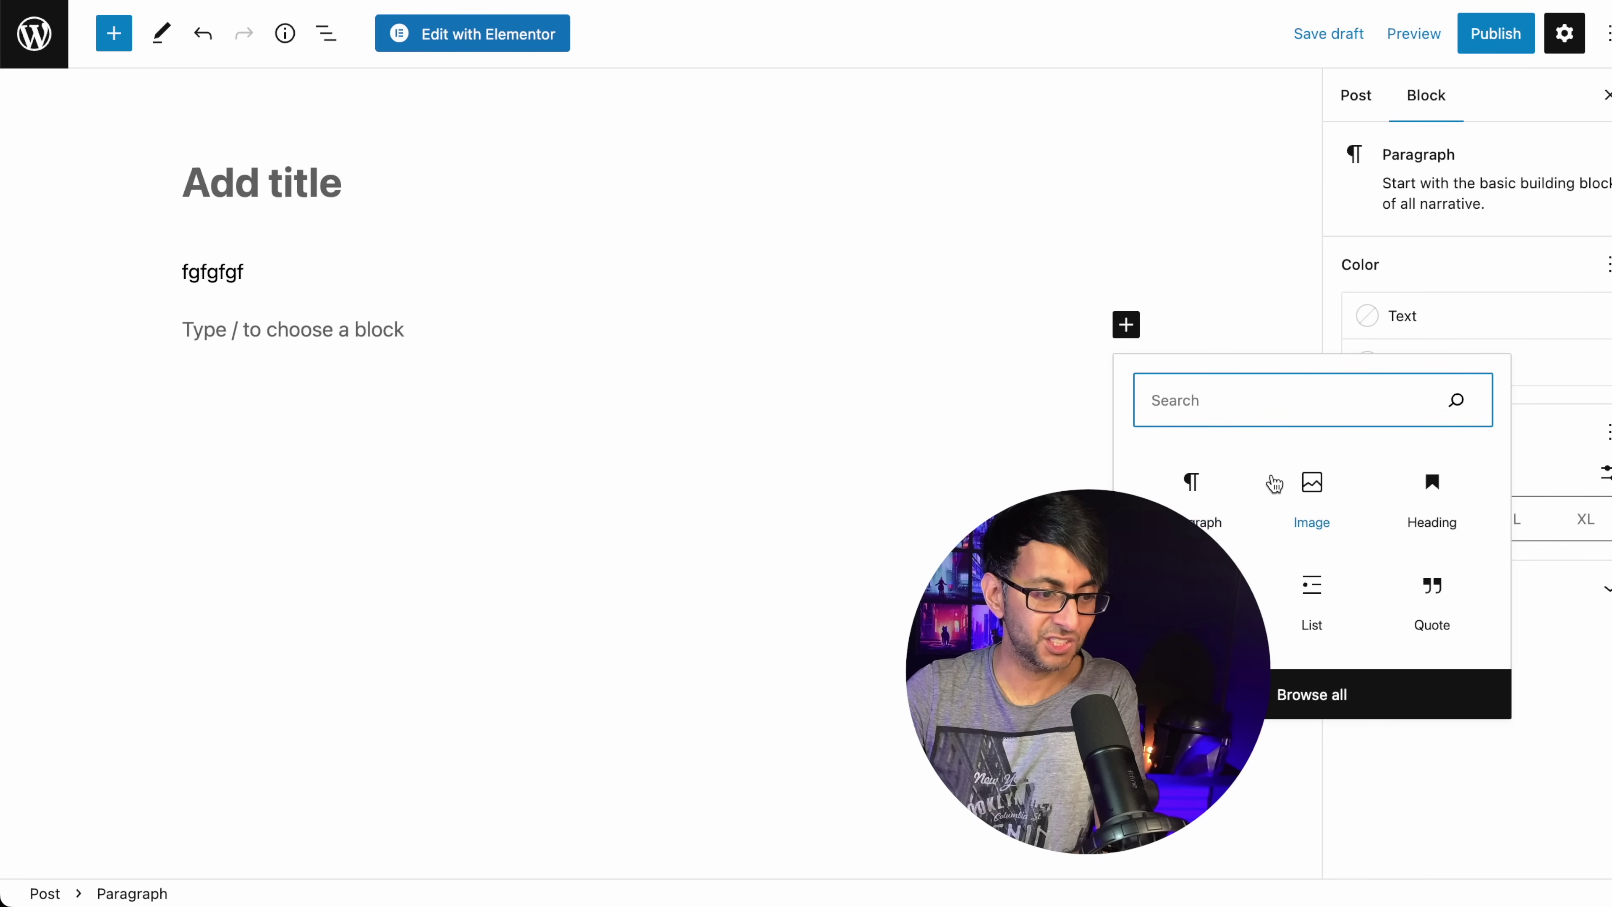
pyautogui.click(771, 400)
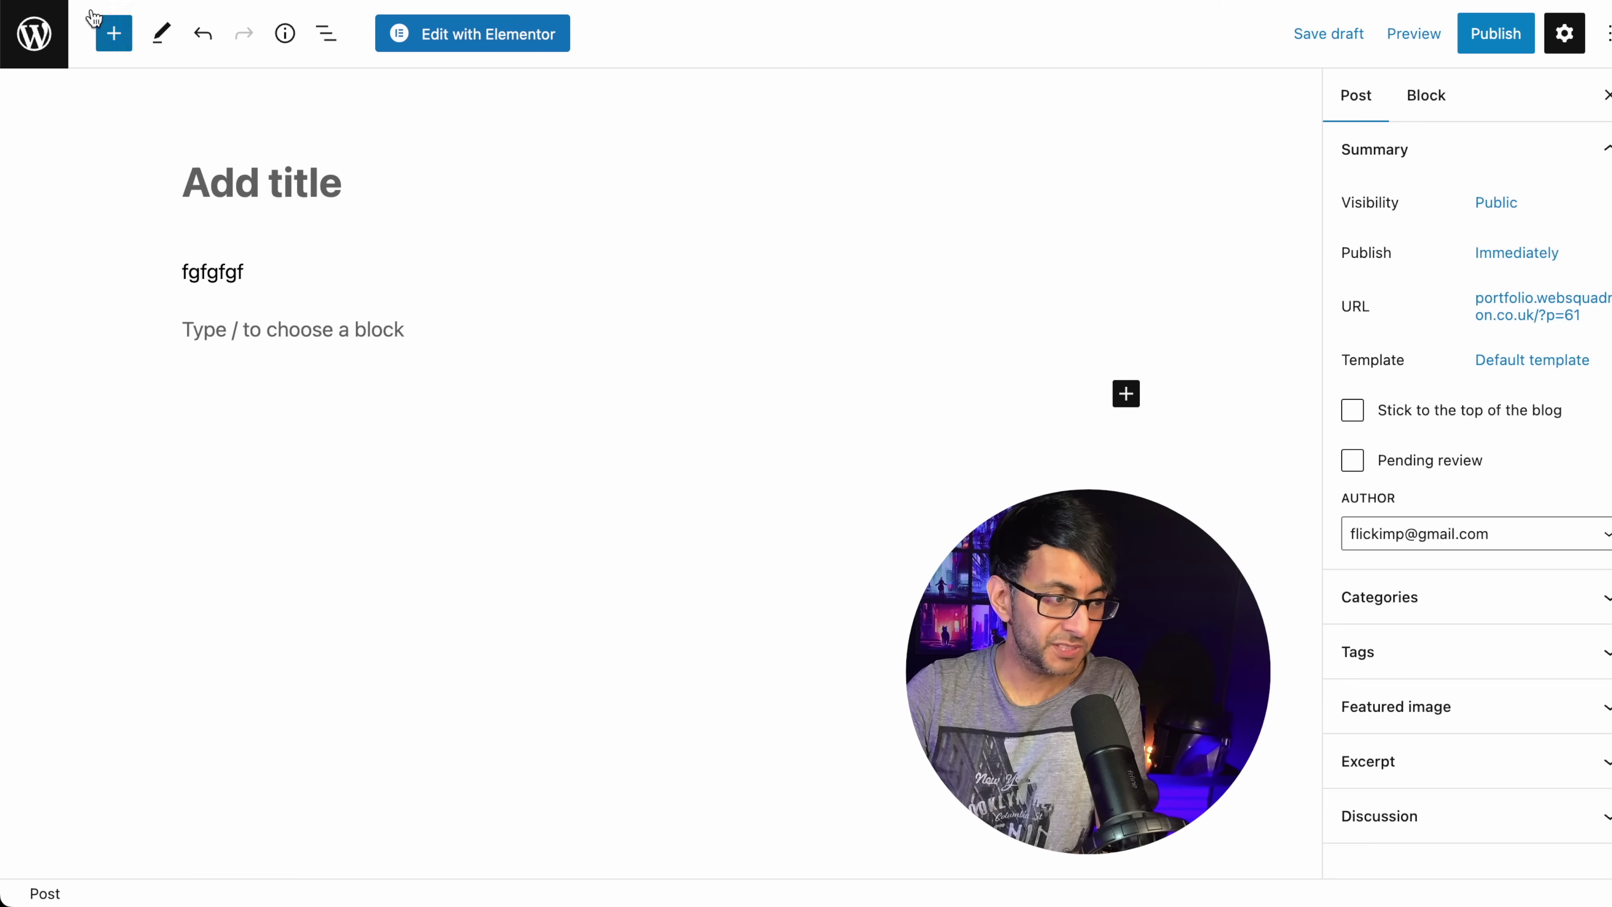
pyautogui.press('super+bracketleft')
pyautogui.click(890, 309)
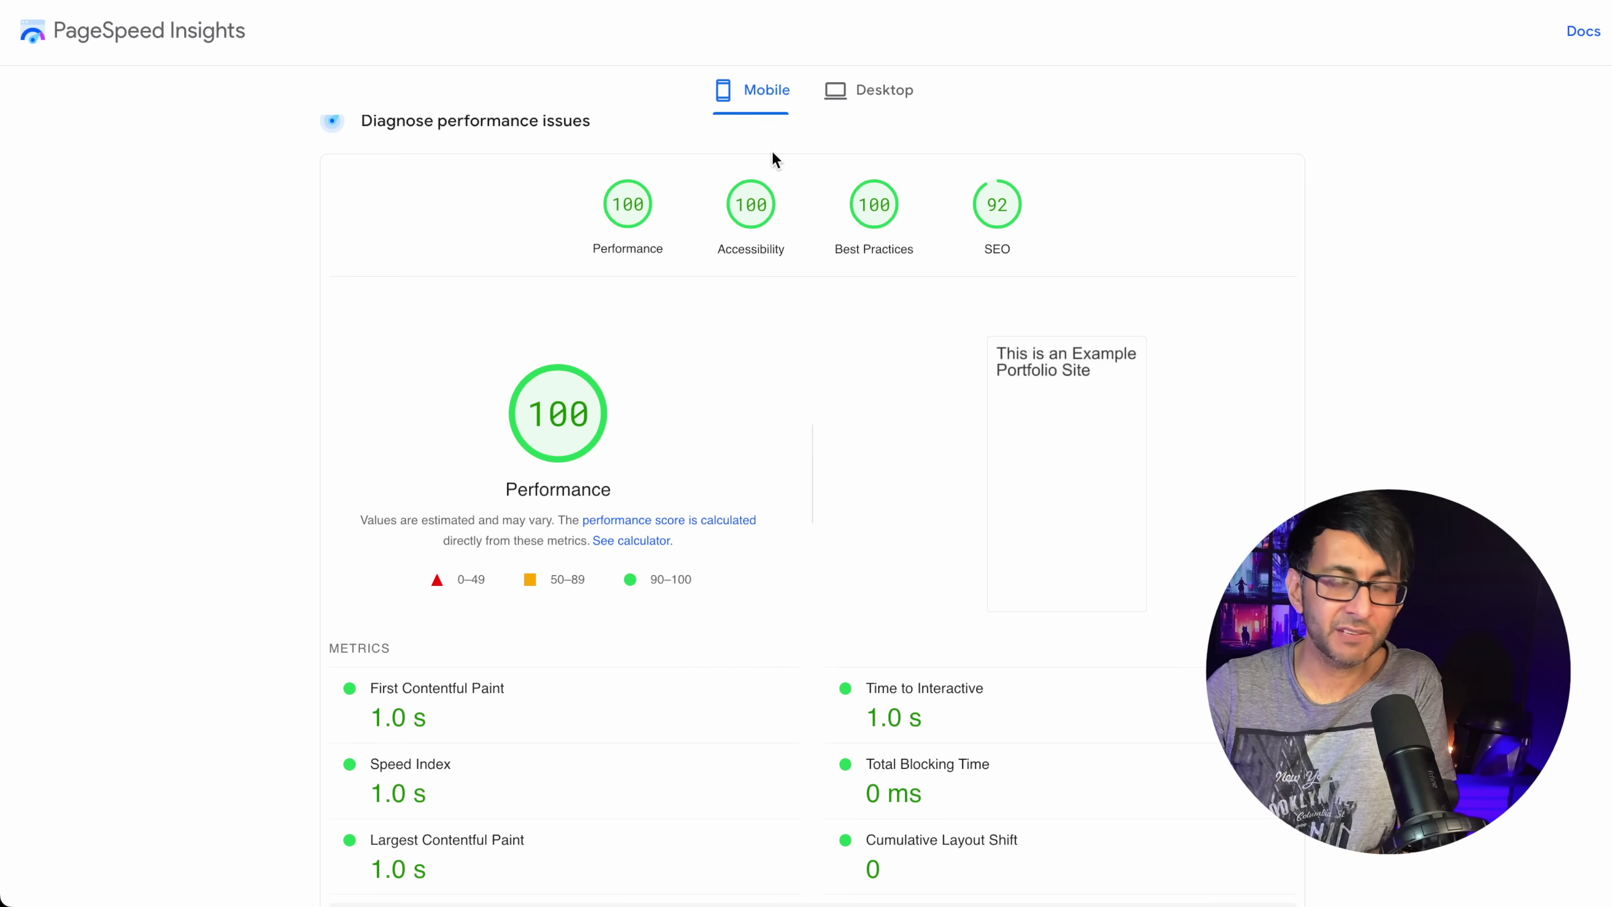
# Confirm the desktop Performance score of 100, then review the mobile metrics and audits.
pyautogui.click(879, 95)
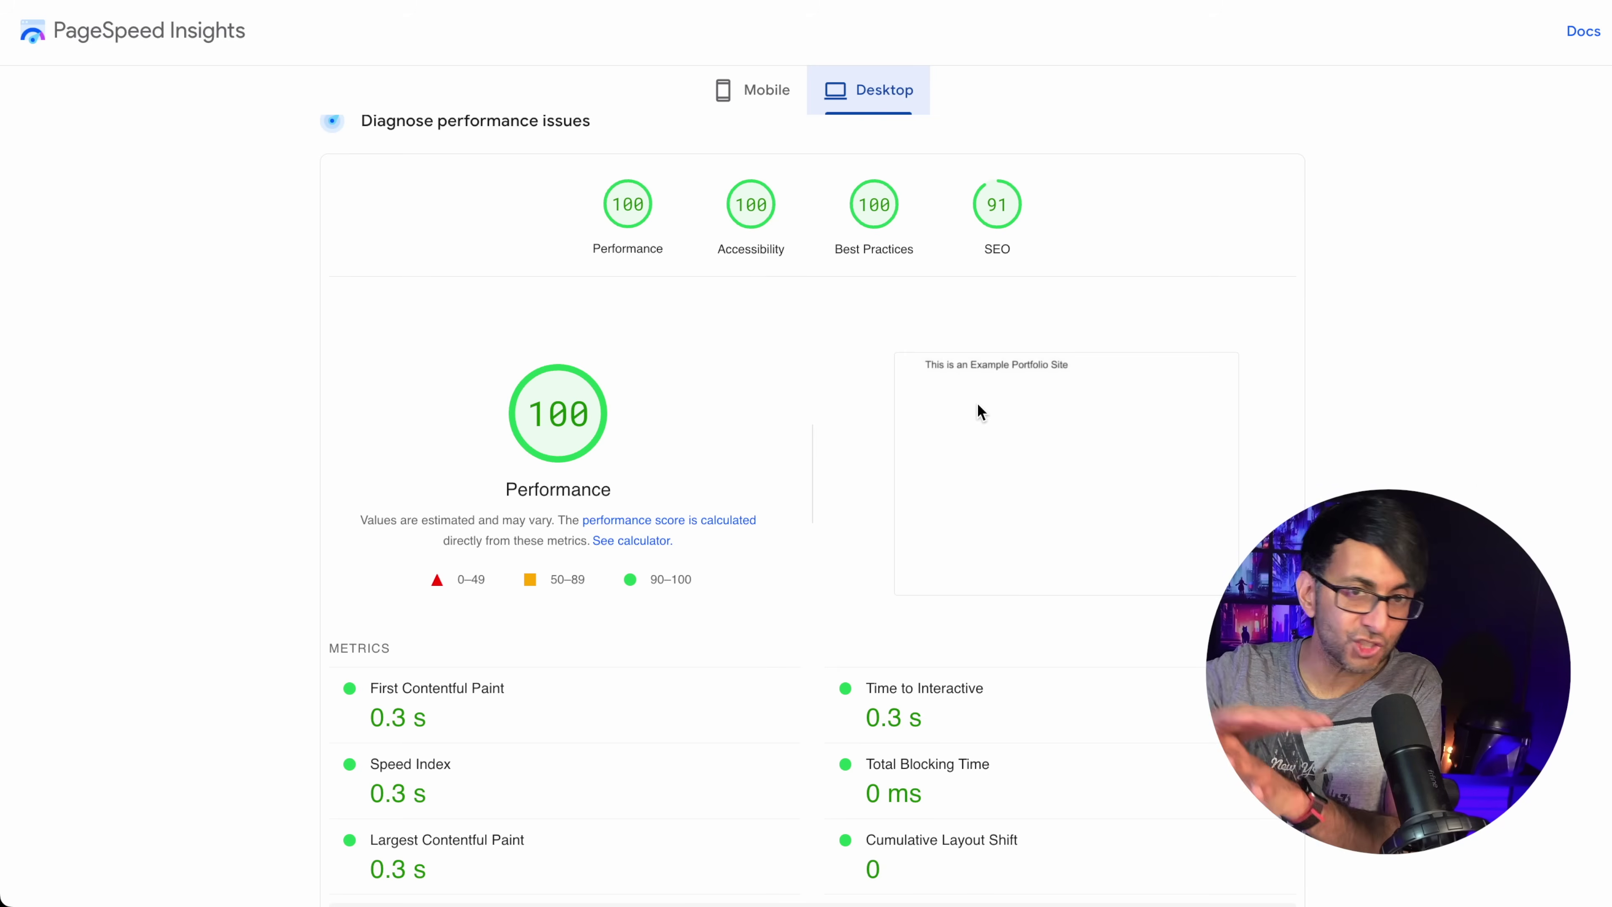
pyautogui.click(762, 95)
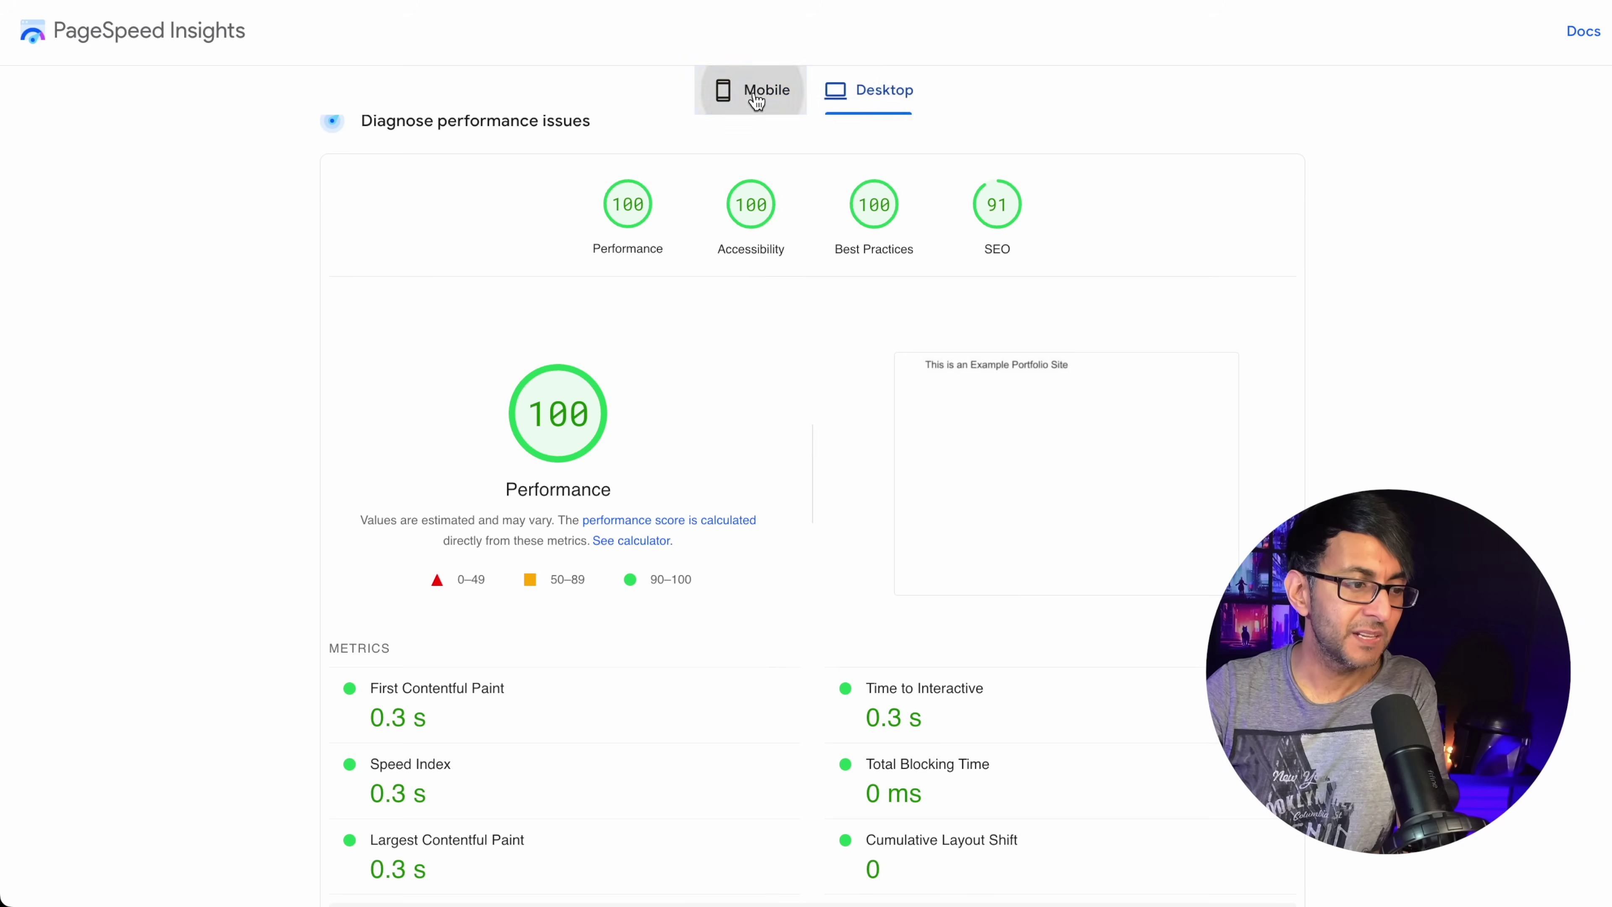
pyautogui.scroll(-4, 806, 597)
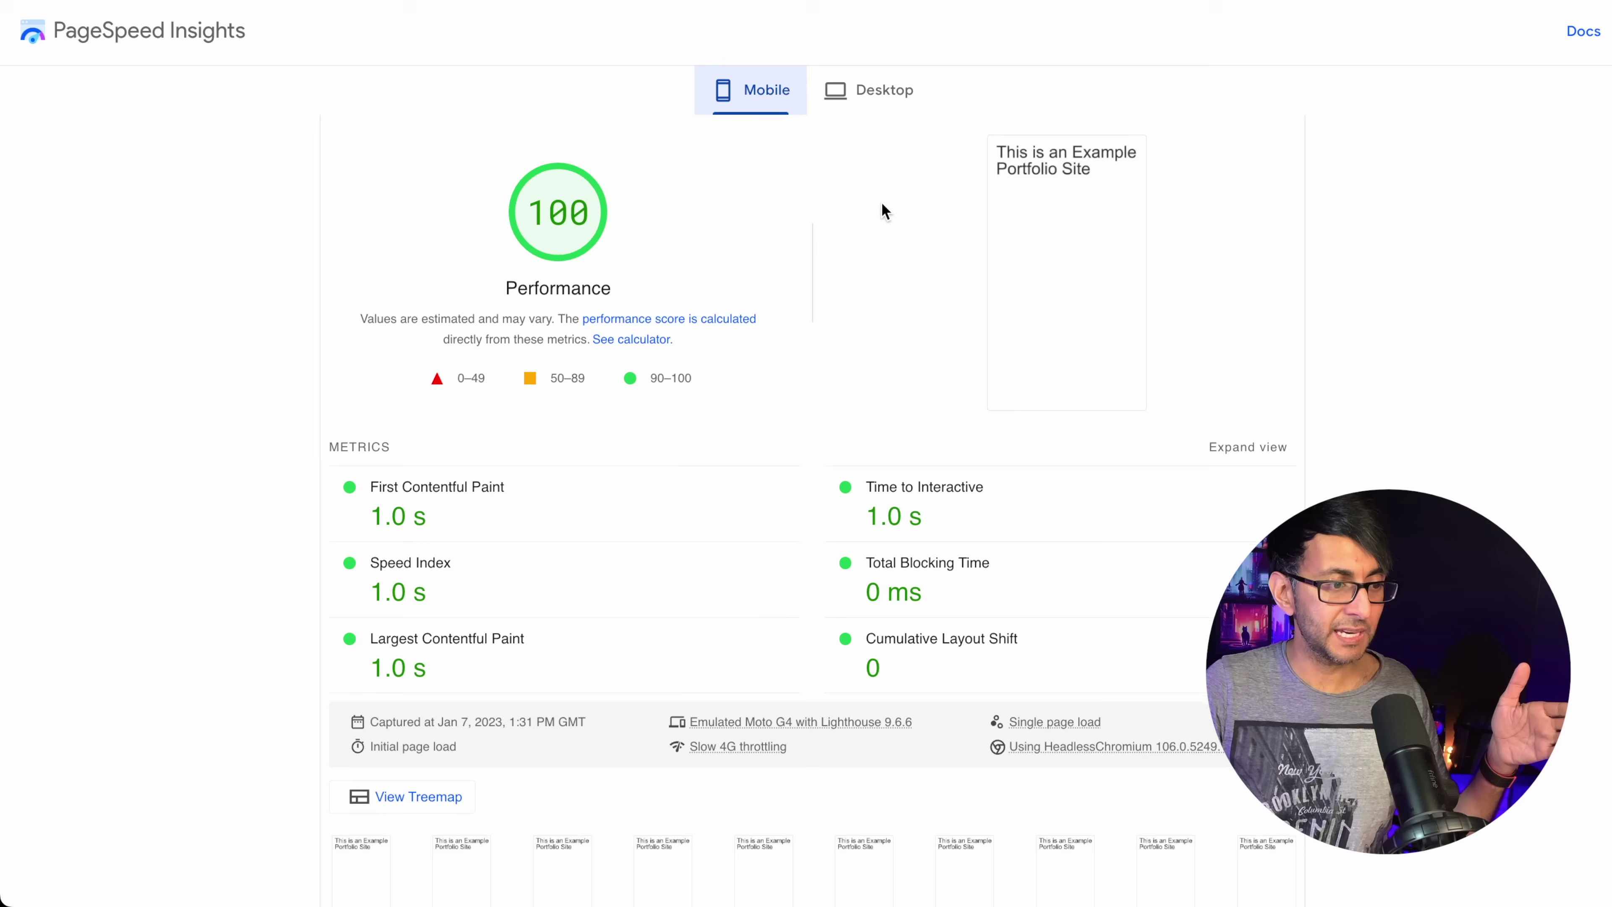
pyautogui.click(867, 89)
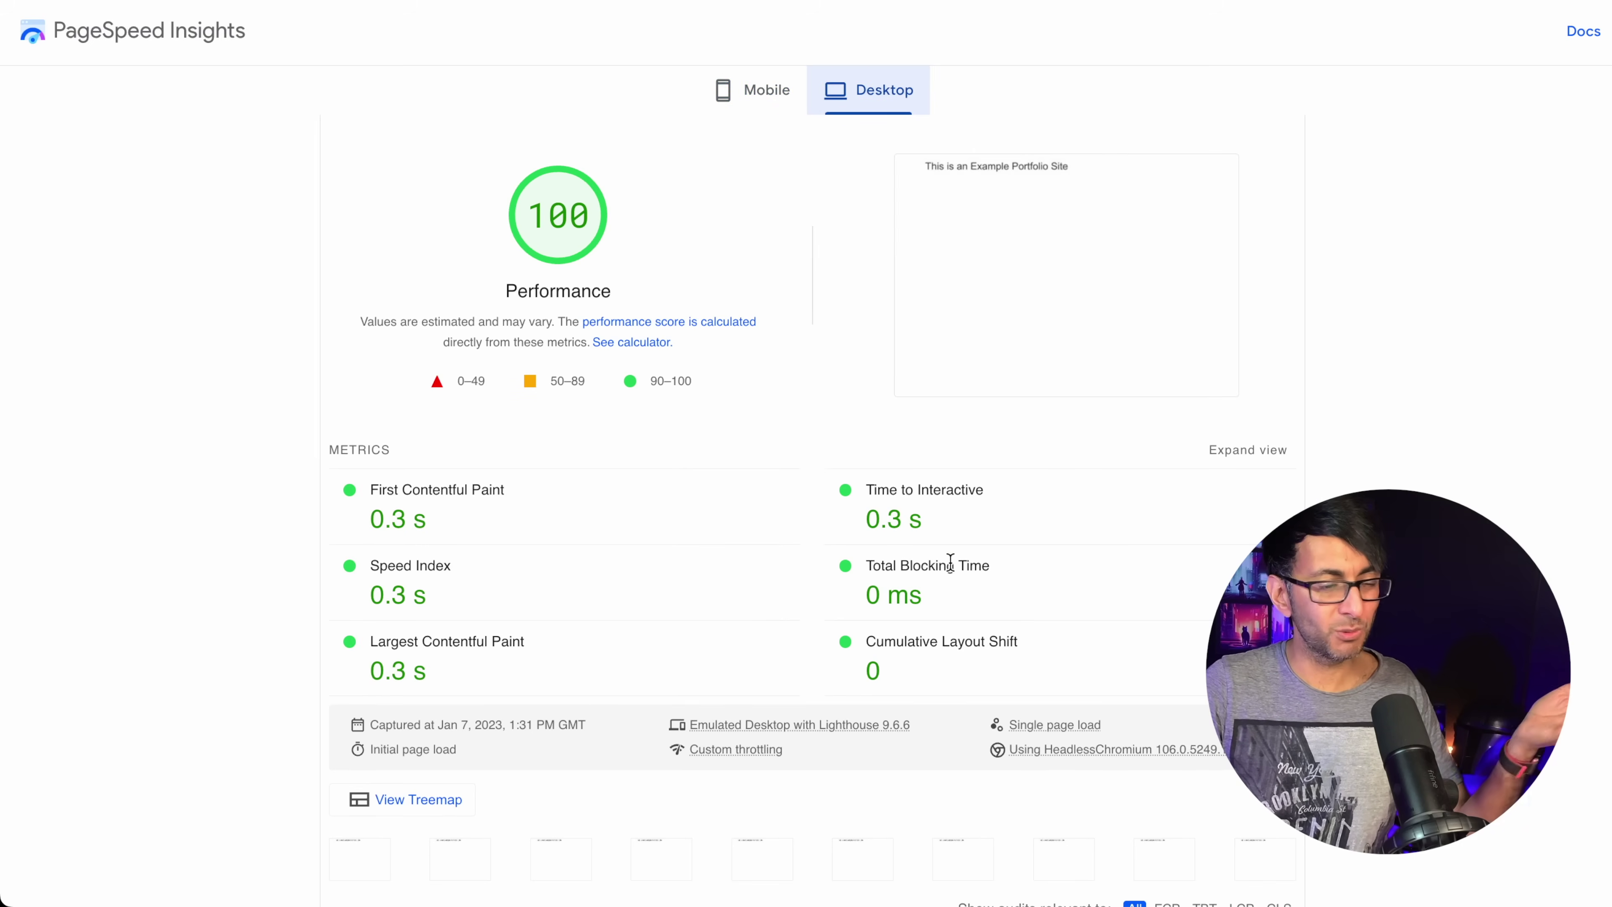
pyautogui.click(762, 101)
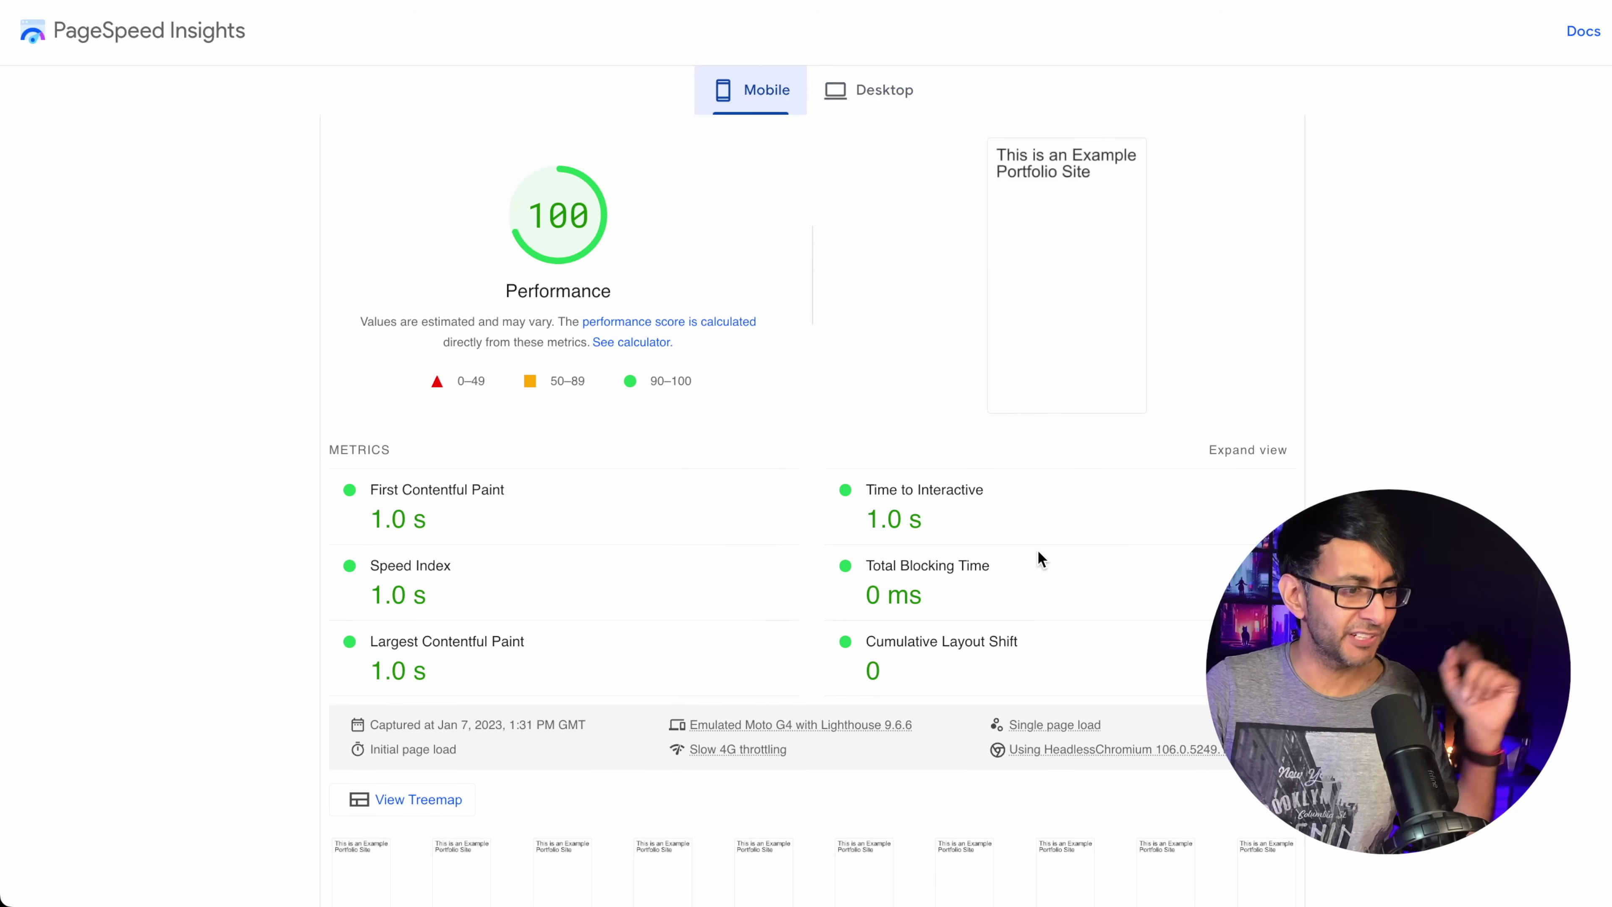
pyautogui.scroll(-8, 1041, 559)
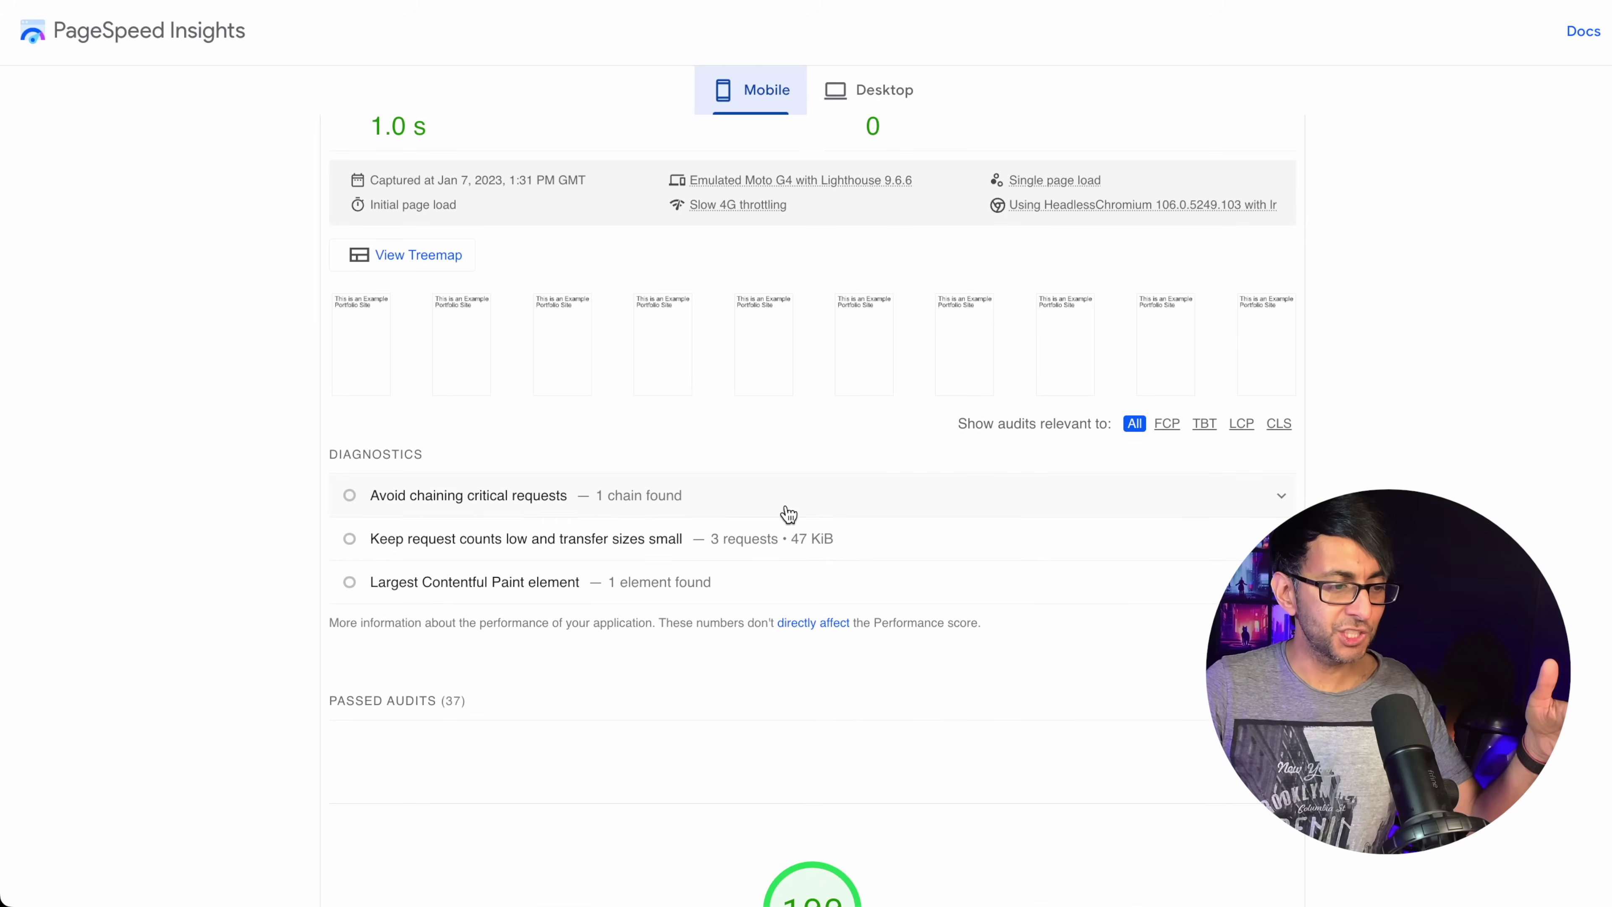
pyautogui.scroll(1, 673, 502)
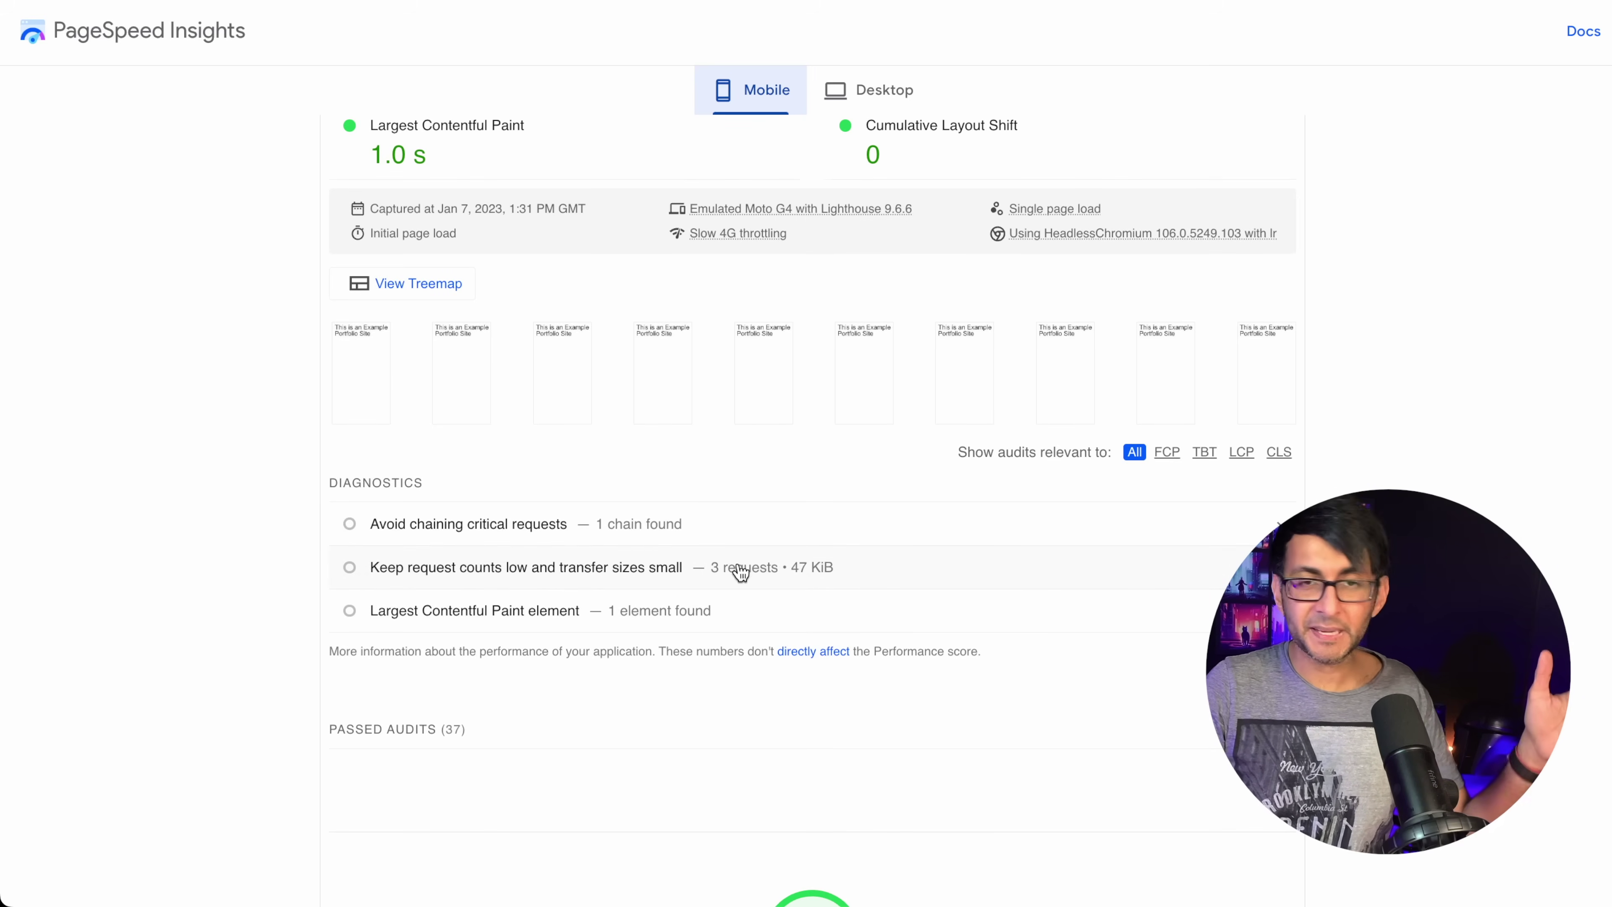
pyautogui.scroll(10, 740, 571)
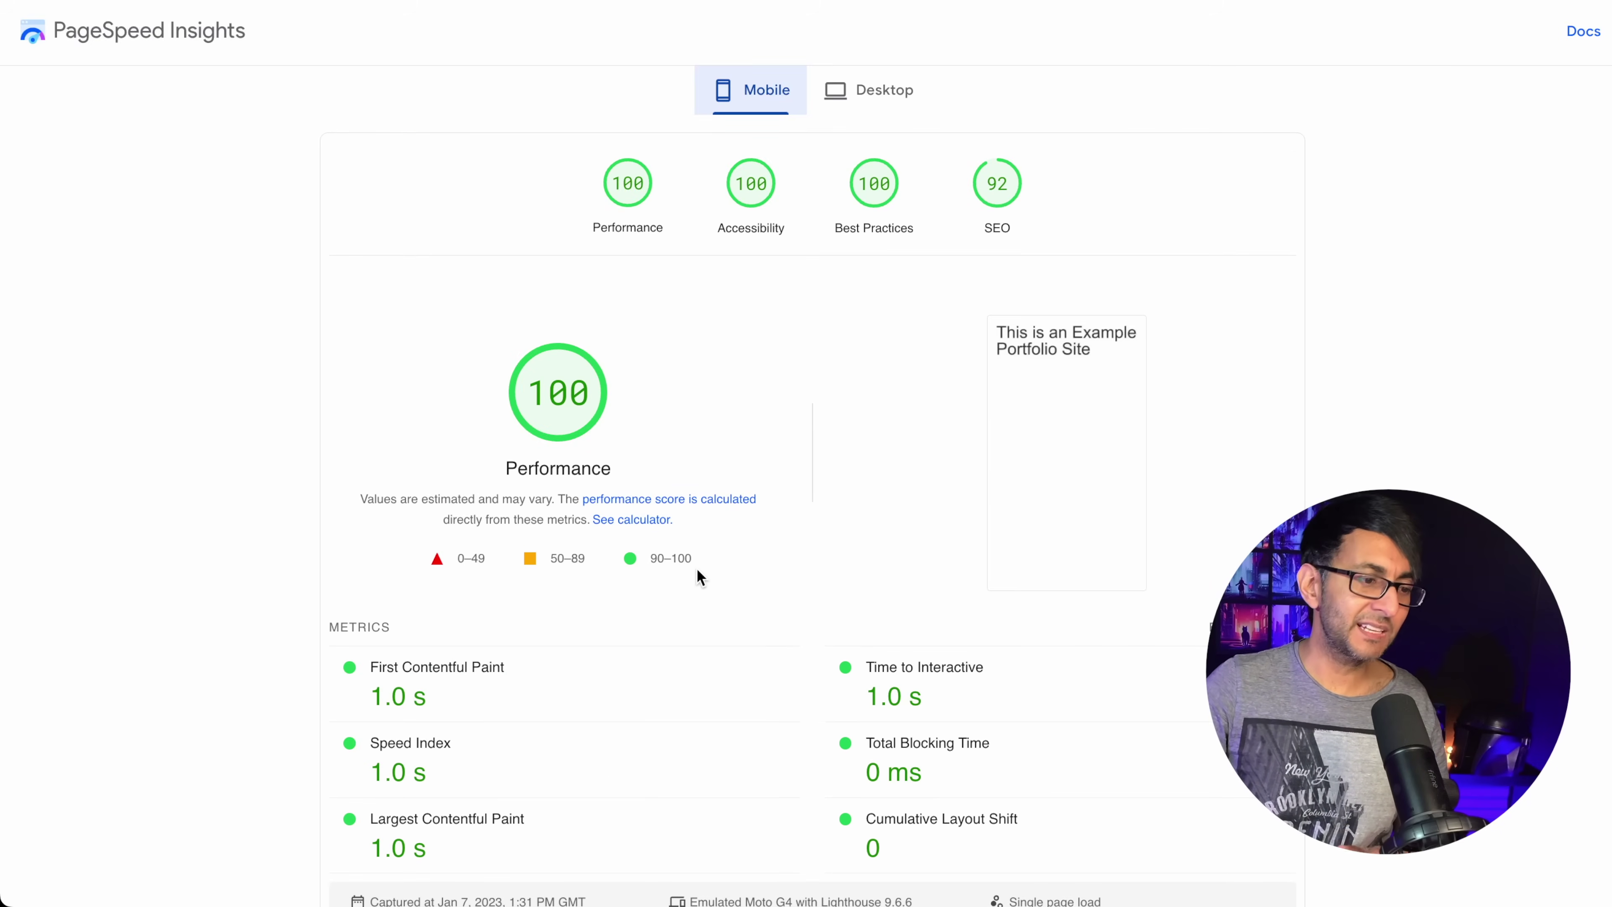
pyautogui.scroll(-1, 697, 570)
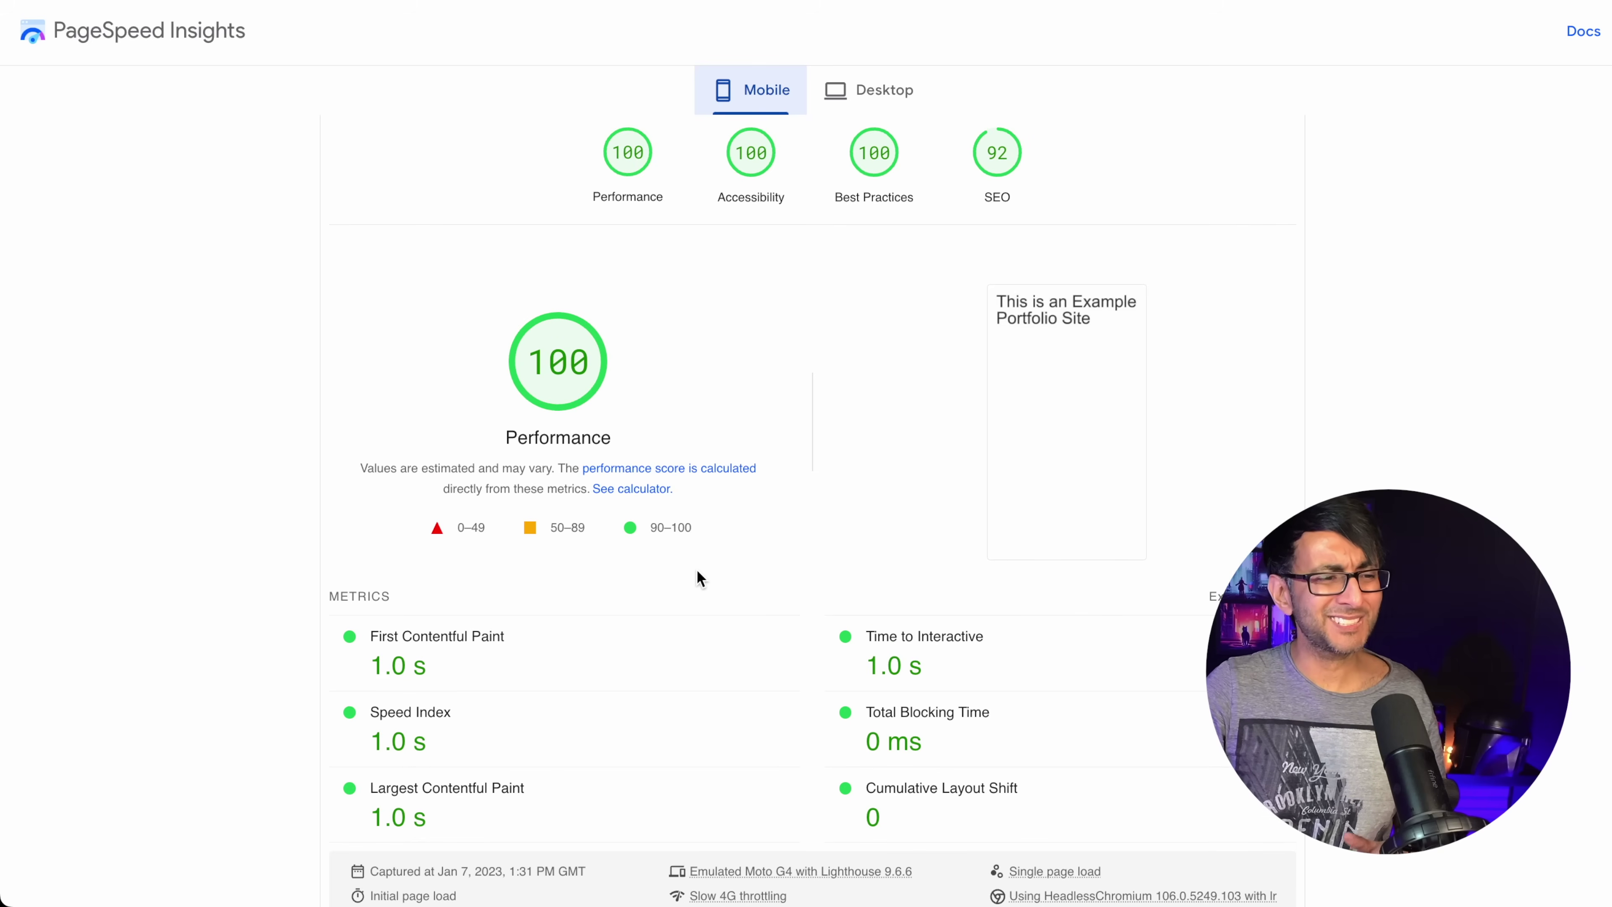